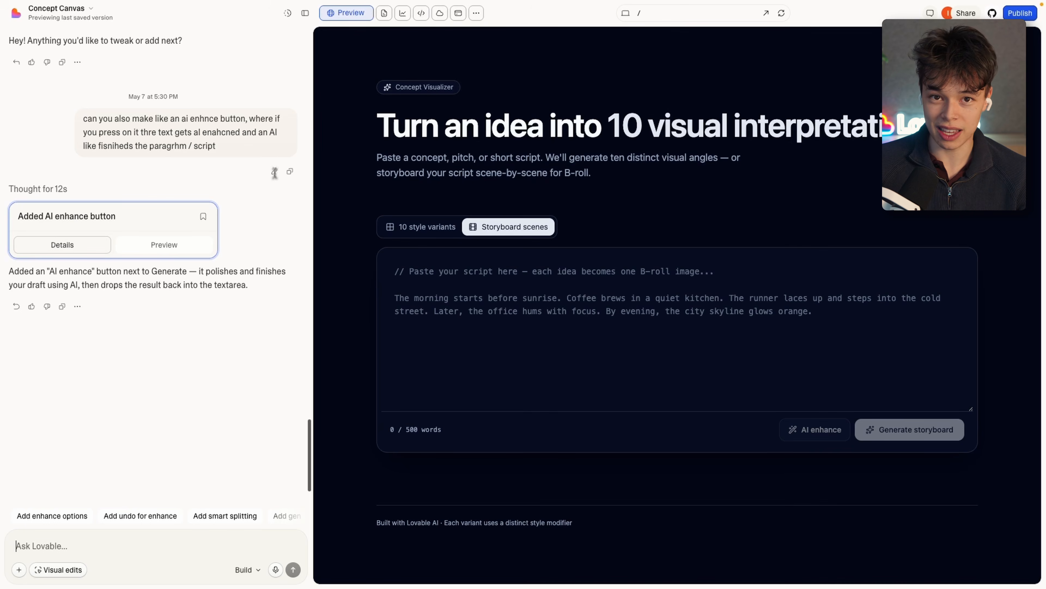
click(144, 23)
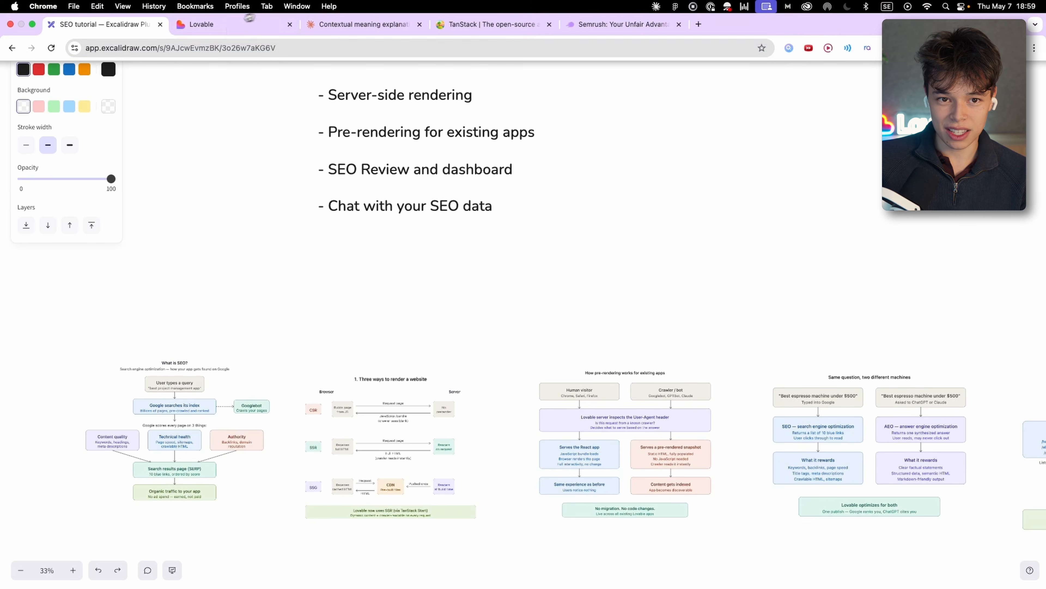
click(221, 29)
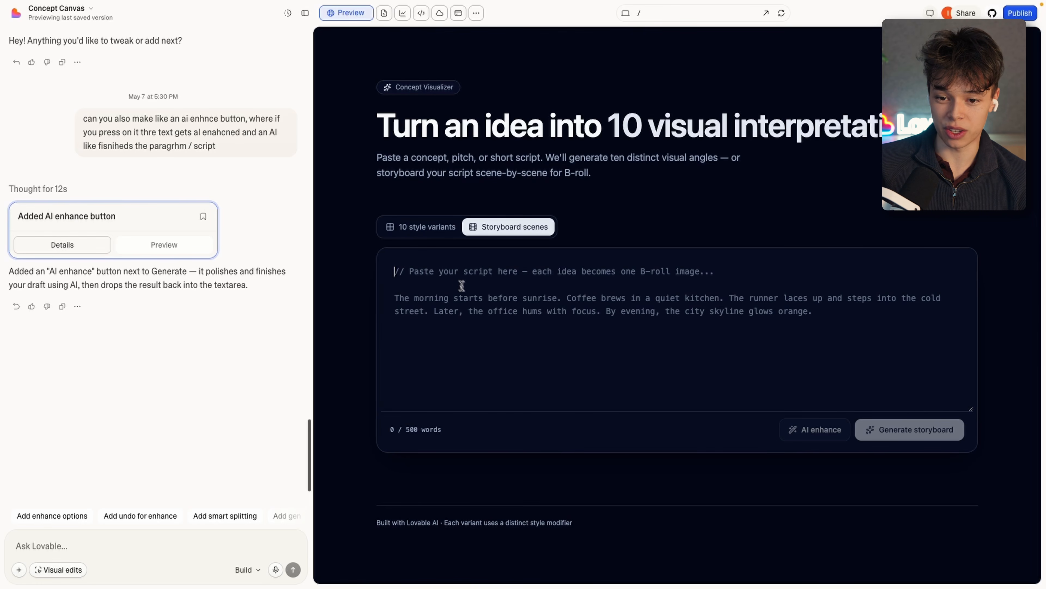
text(wh)
key(BackSpace)
key(BackSpace)
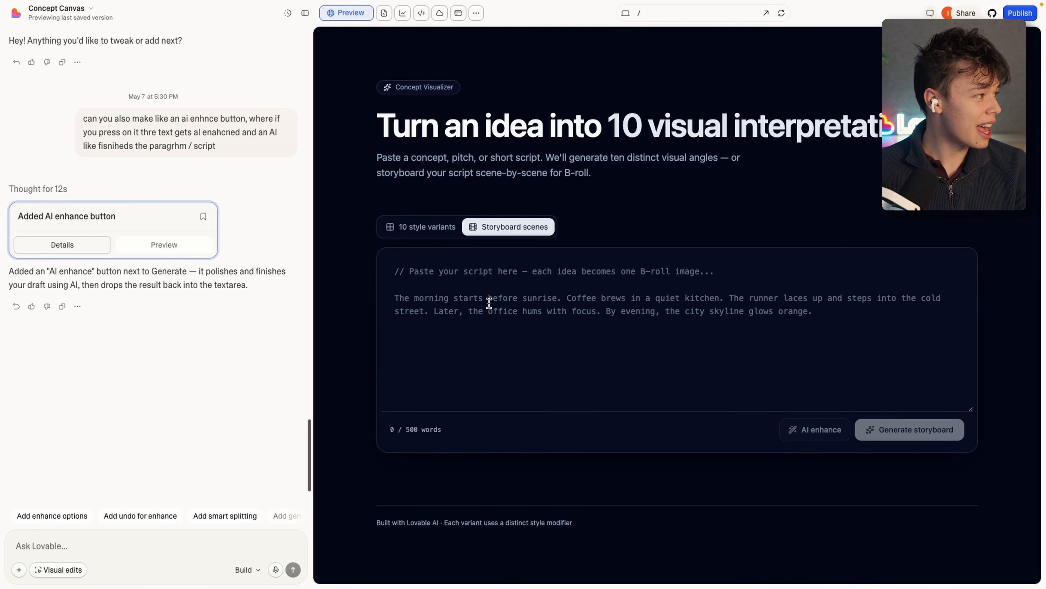
text(hi)
key(super+a)
key(BackSpace)
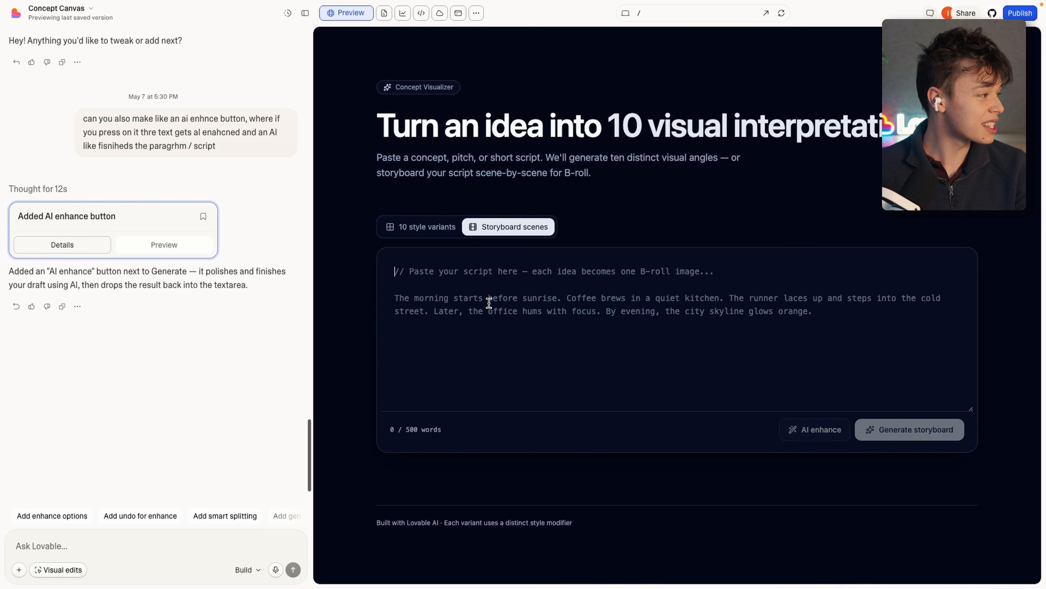
- Enter "How animals changed and evlovled overtime on earth" as the storyboard script and enhance it with AI
text(How aniamla)
key(alt+shift+Left)
text(eniamals)
key(alt+shift+Left)
text(animals changed and evlovled overtime)
key(alt+shift+Left)
text(ov)
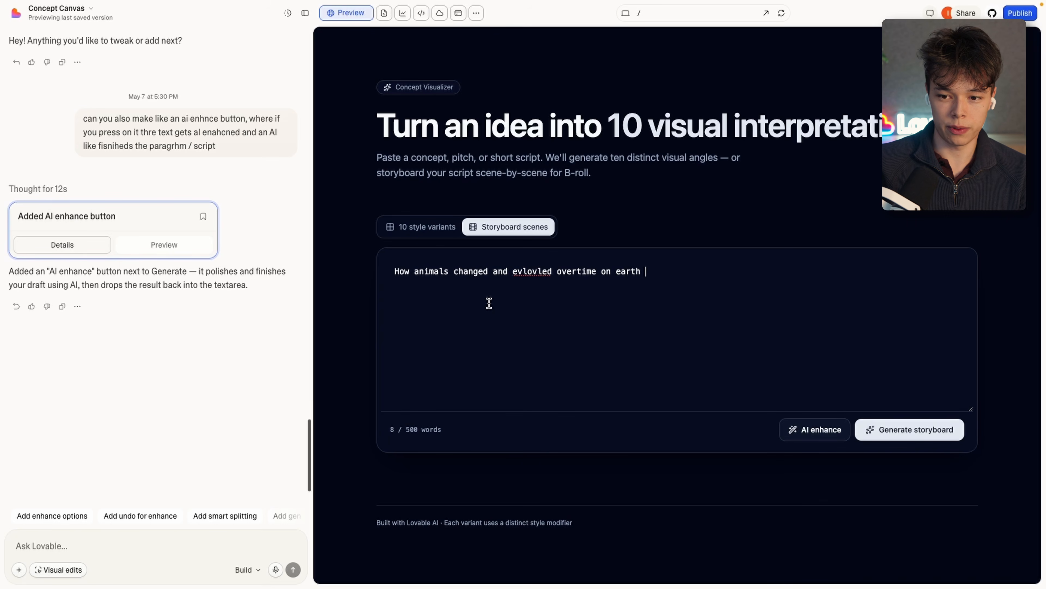
click(814, 429)
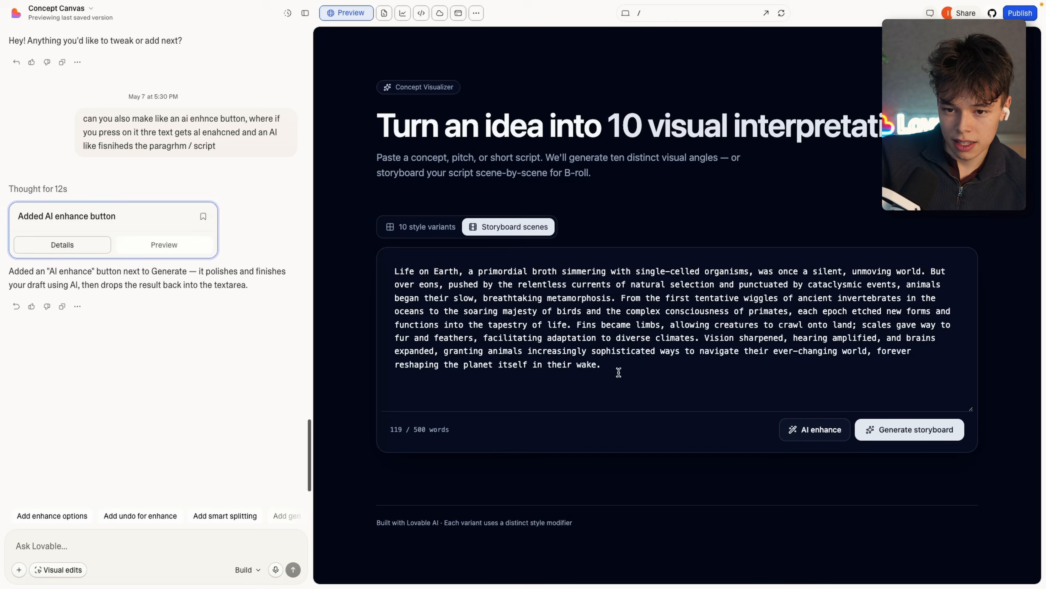
- Generate a storyboard from the enhanced script and bring its scene cards into view
click(921, 436)
scroll(668, 392, down, 8)
scroll(534, 302, up, 7)
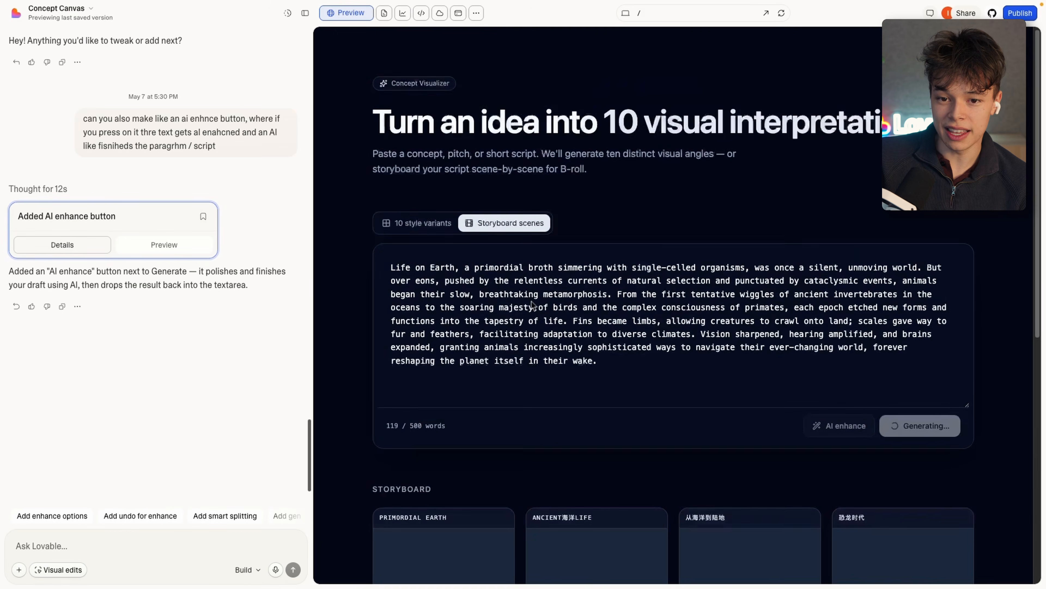
scroll(510, 272, down, 3)
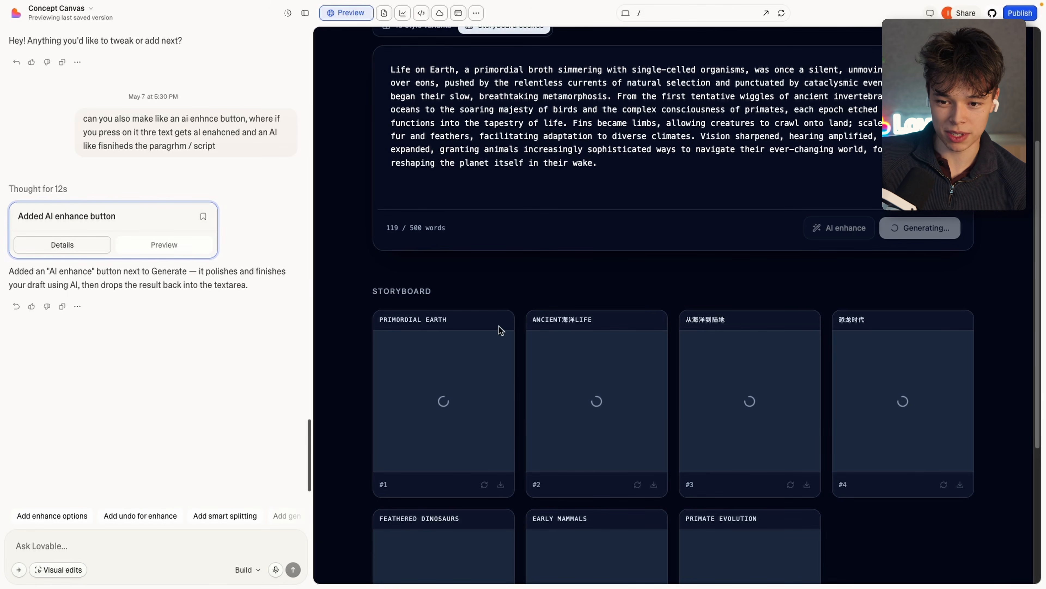
scroll(574, 345, down, 4)
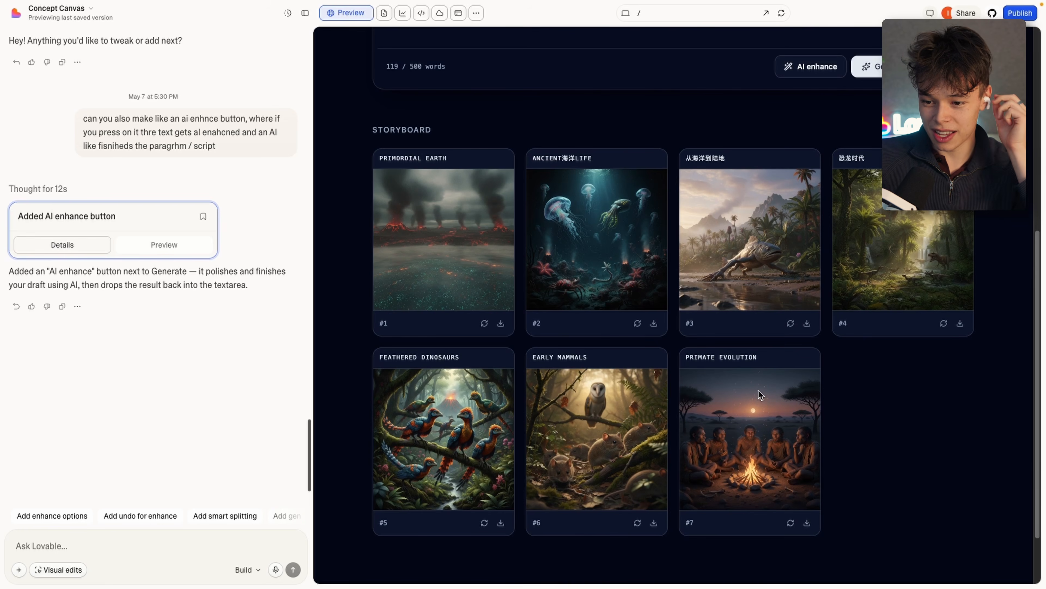
- Compare the enhanced script text with the generated storyboard images
scroll(759, 390, up, 5)
drag(619, 220, 391, 124)
scroll(424, 313, down, 1)
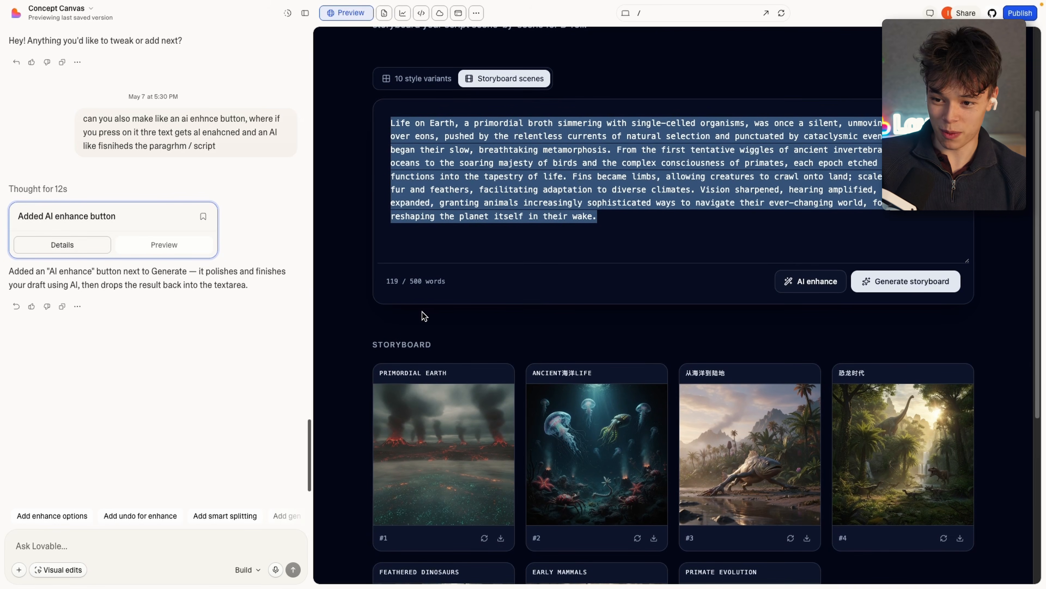
scroll(408, 317, down, 4)
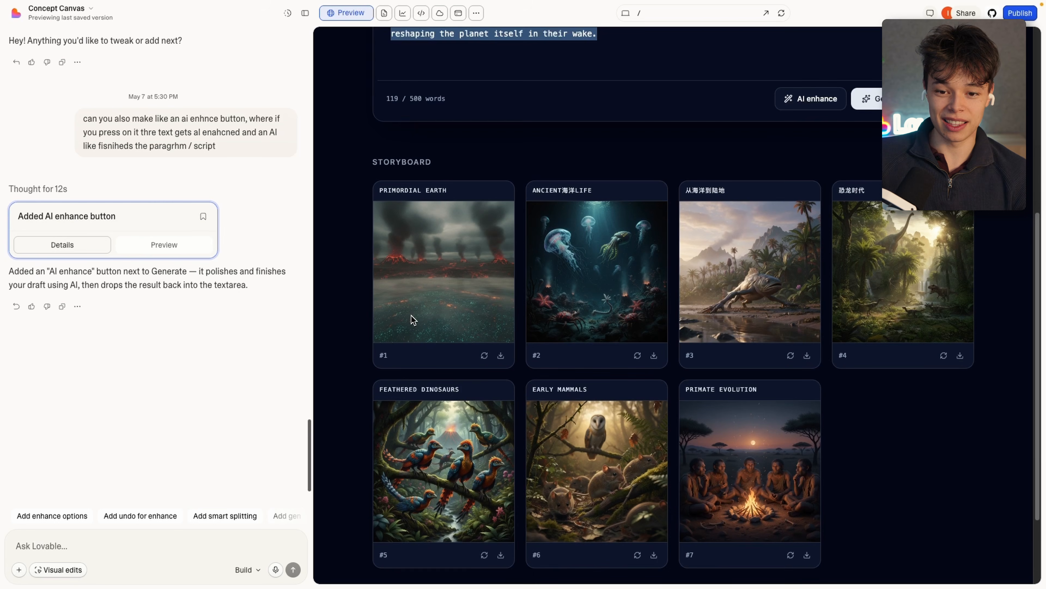
scroll(414, 320, up, 7)
click(396, 163)
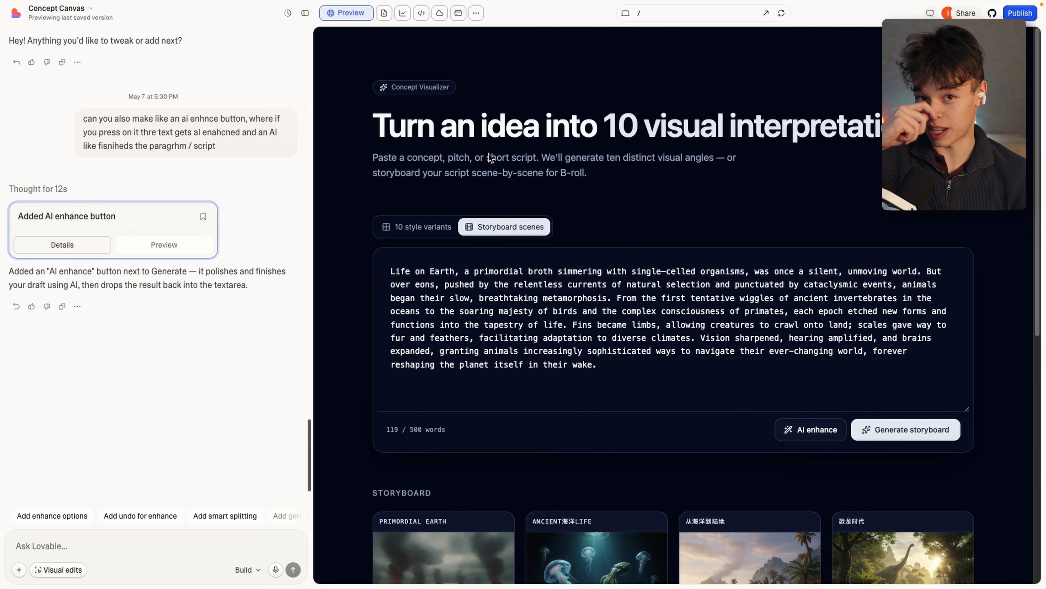
- Switch the concept generator from storyboard scenes to the 10 style variants mode
click(414, 226)
mouse_move(443, 87)
mouse_down()
mouse_move(385, 88)
mouse_move(452, 91)
mouse_up()
click(391, 88)
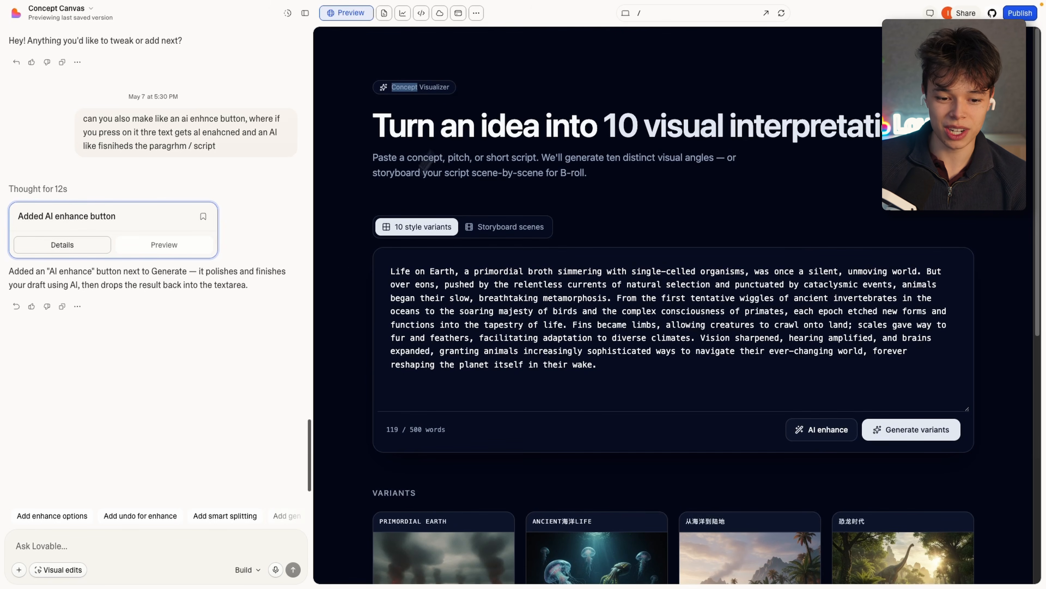
click(150, 539)
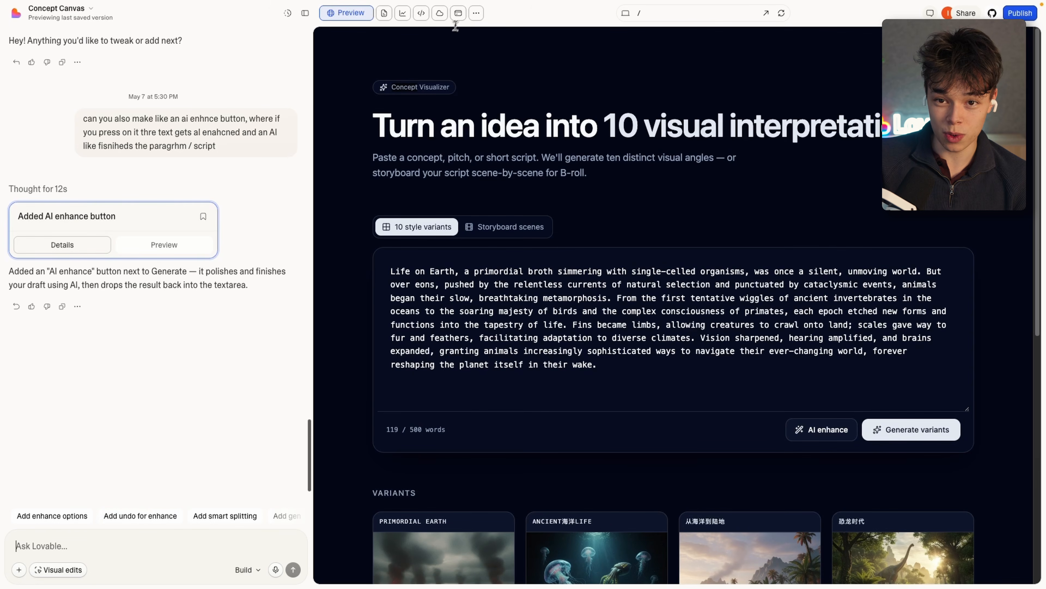
- Open the project's SEO tool, run the first project scan and go through its findings
click(474, 13)
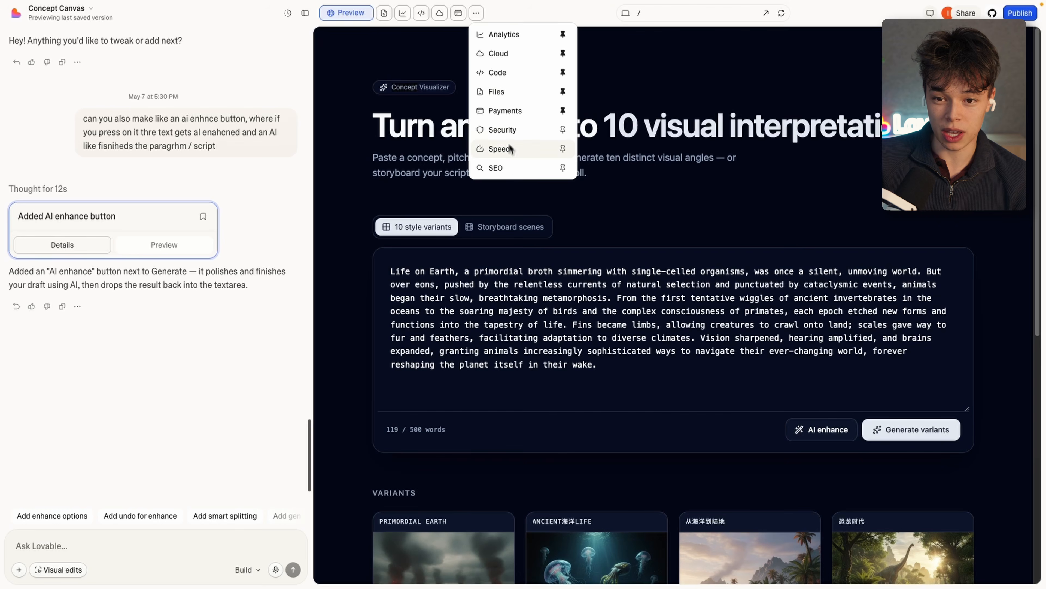
click(508, 168)
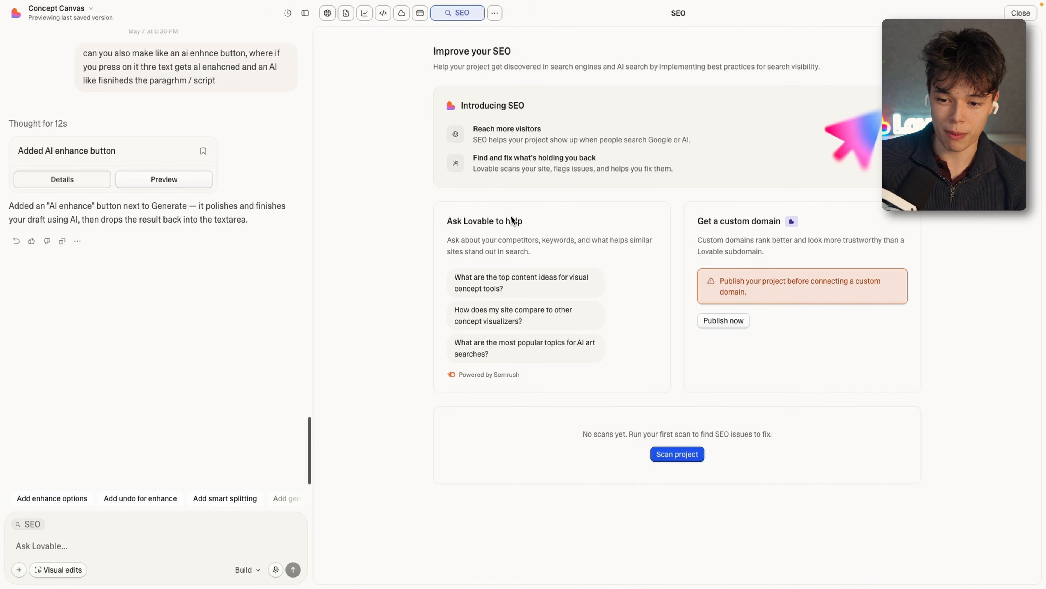
click(661, 453)
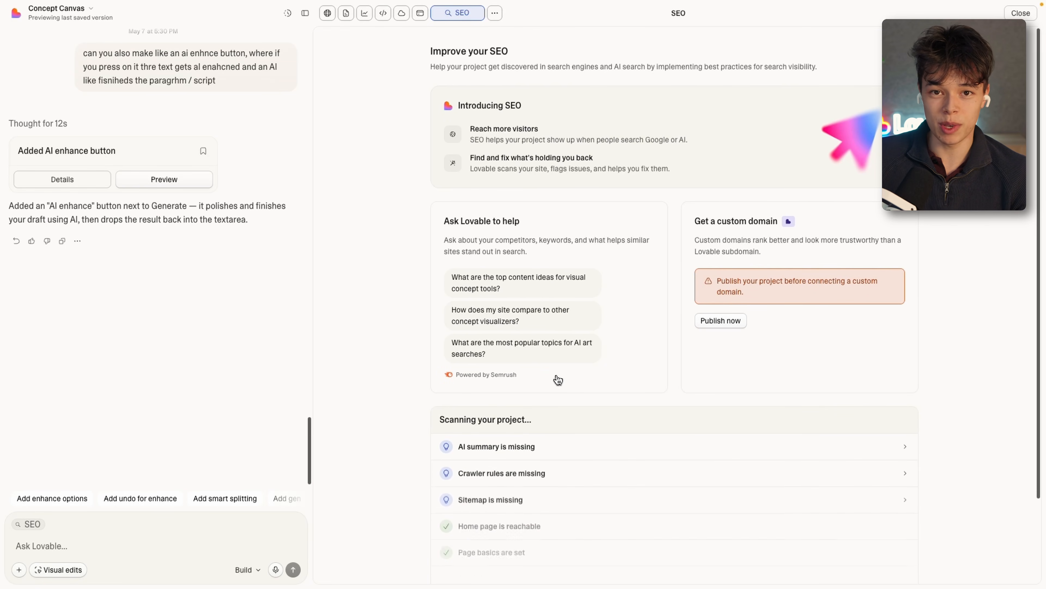
scroll(556, 372, down, 1)
scroll(554, 370, down, 5)
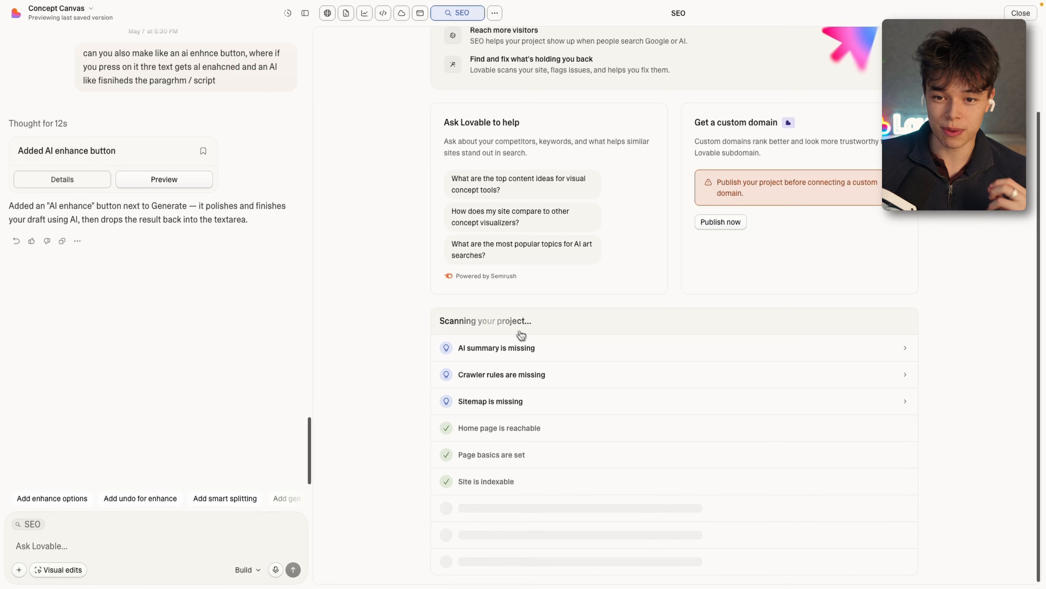
scroll(530, 340, up, 3)
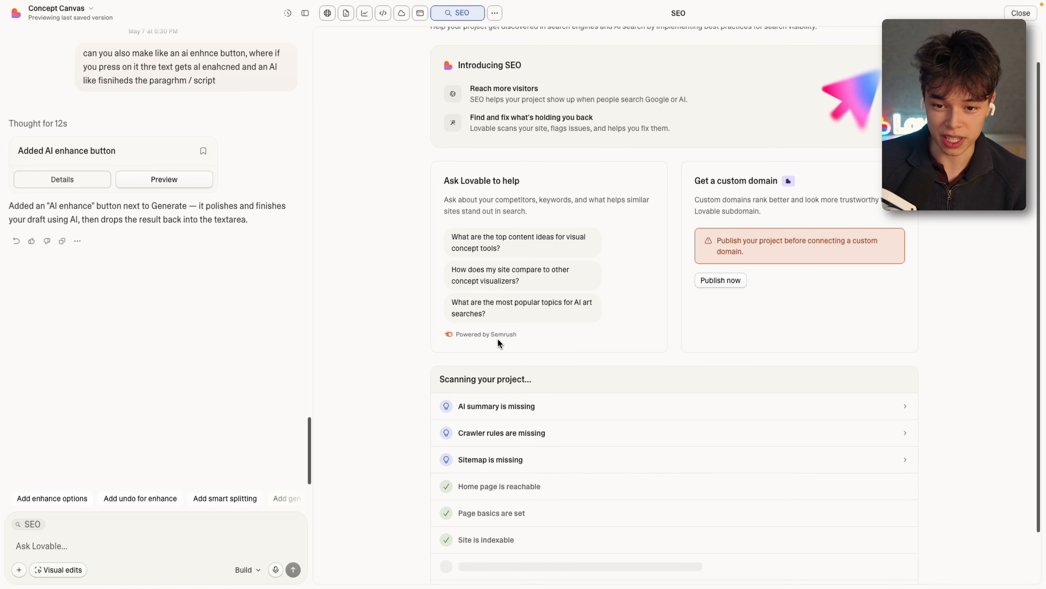
mouse_move(502, 331)
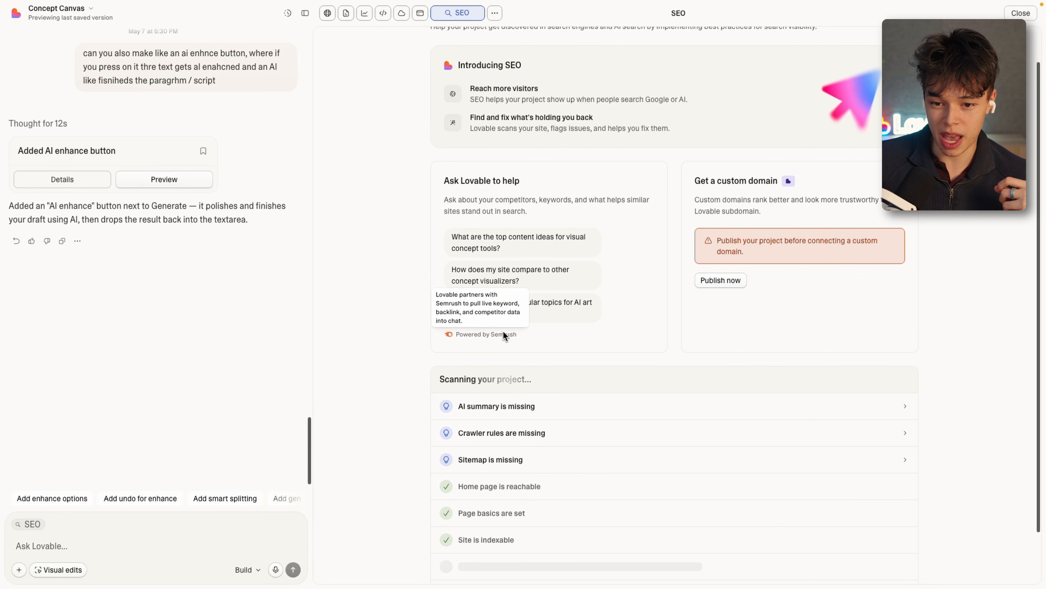
scroll(413, 411, down, 3)
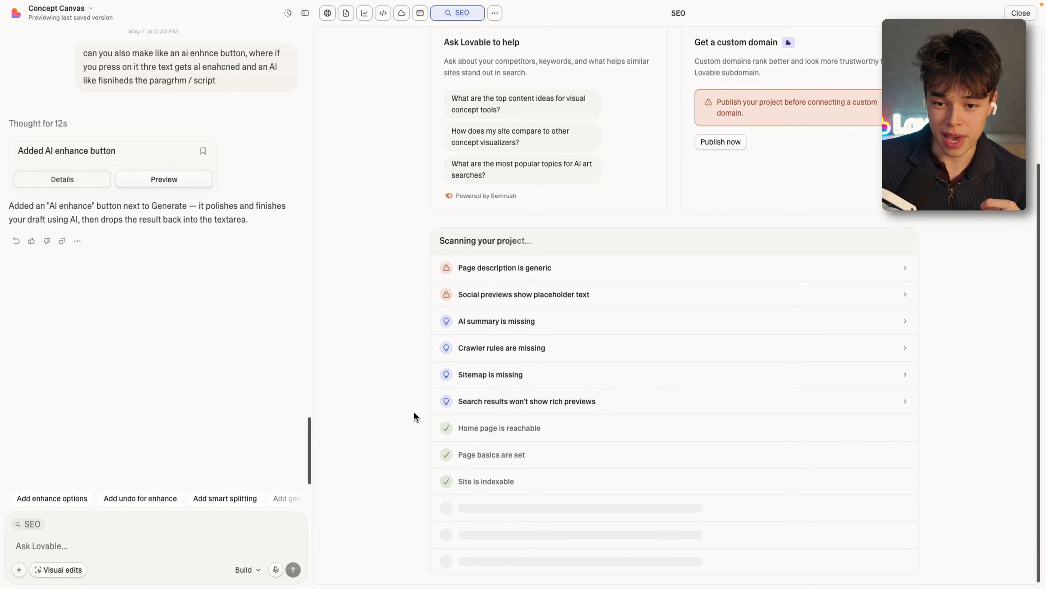
scroll(414, 412, up, 4)
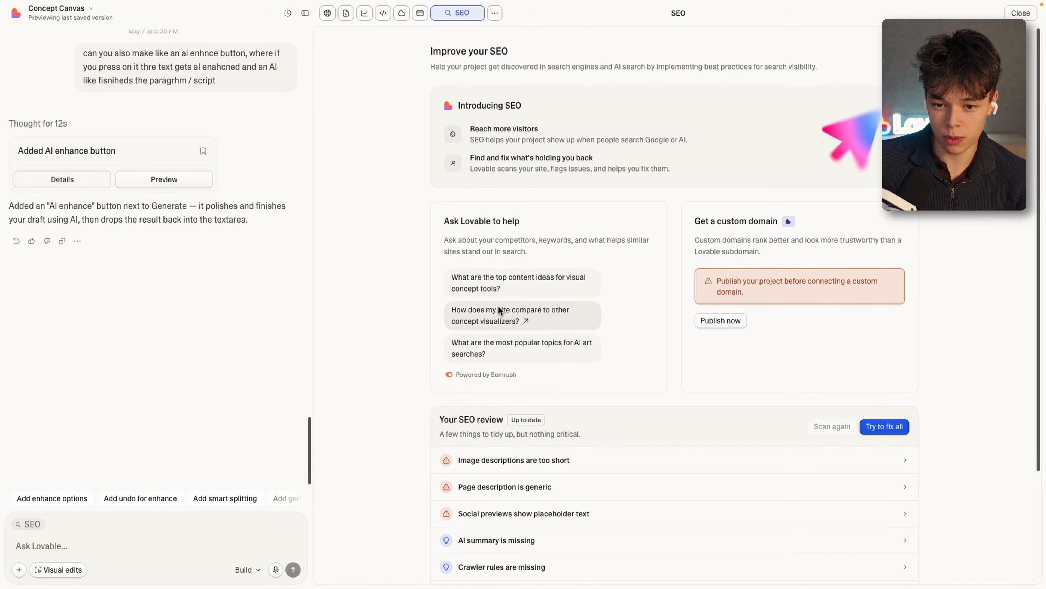
- Send Lovable the suggested question "How does my site compare to other concept visualizers?"
click(516, 320)
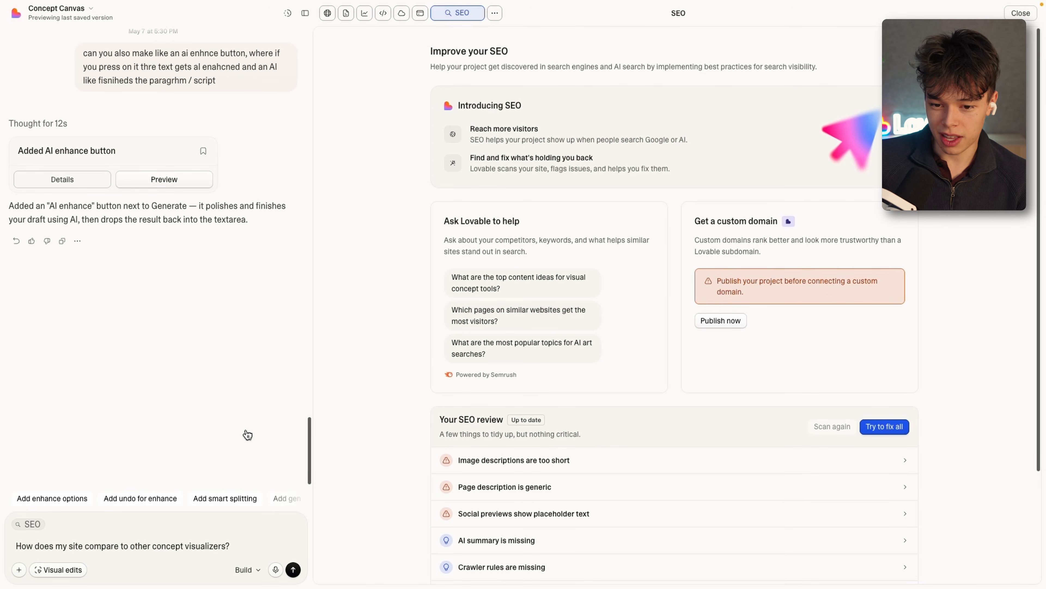
click(293, 569)
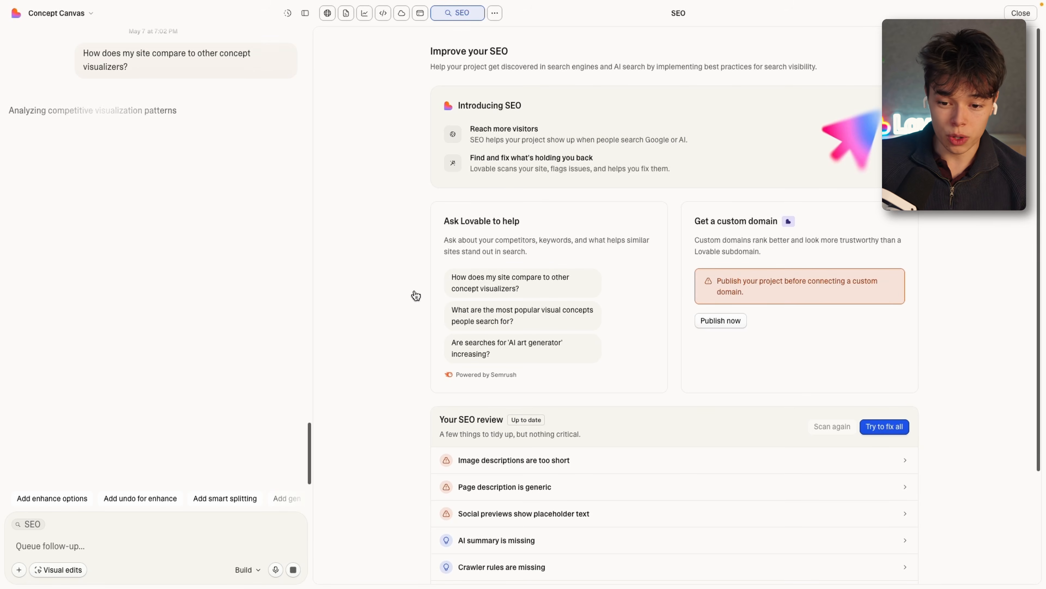
scroll(417, 303, down, 3)
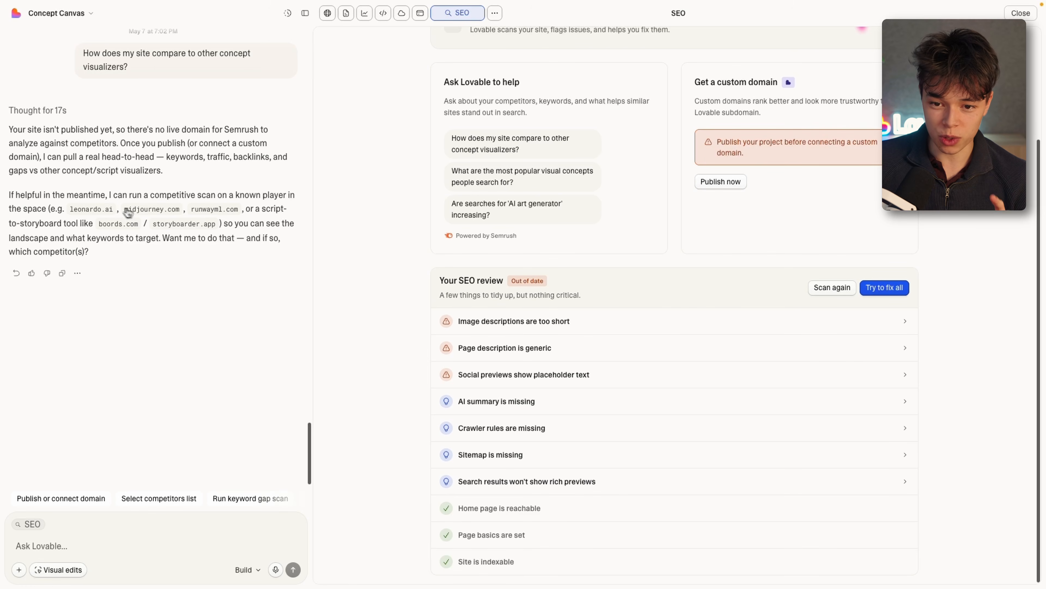
- Have Lovable try to fix all failing findings of the SEO review
click(873, 287)
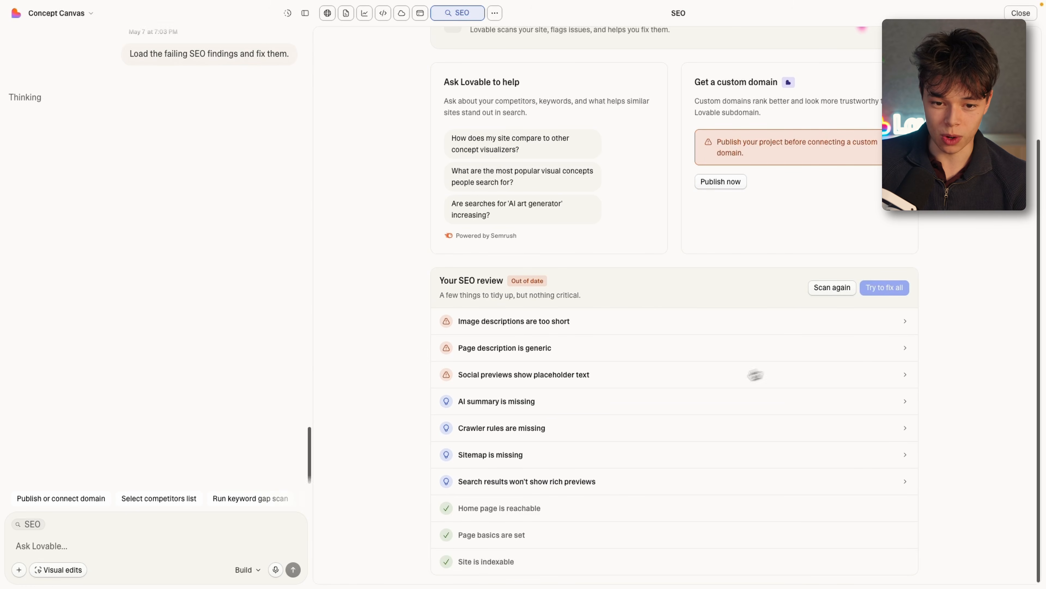
scroll(577, 373, up, 3)
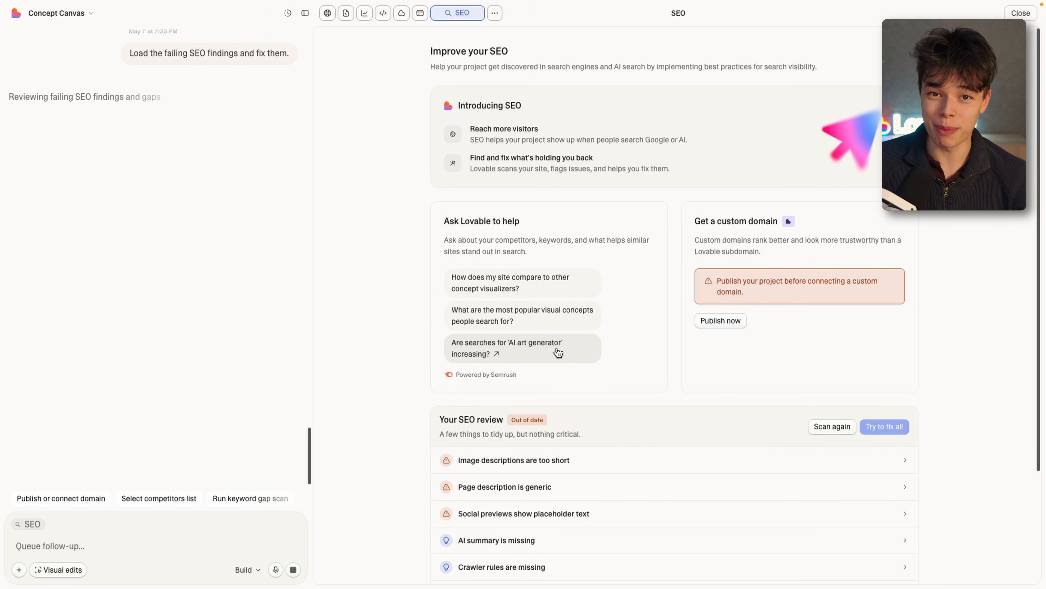
click(457, 13)
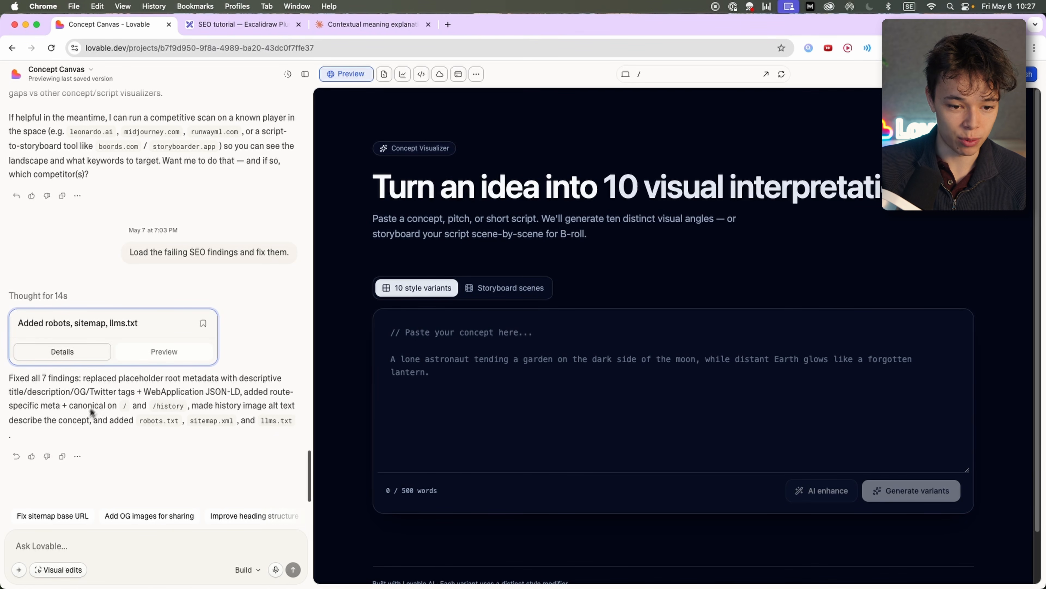
- Open the project's SEO review again and look through it after the fixes
click(477, 74)
click(525, 233)
scroll(462, 412, down, 5)
scroll(462, 412, down, 3)
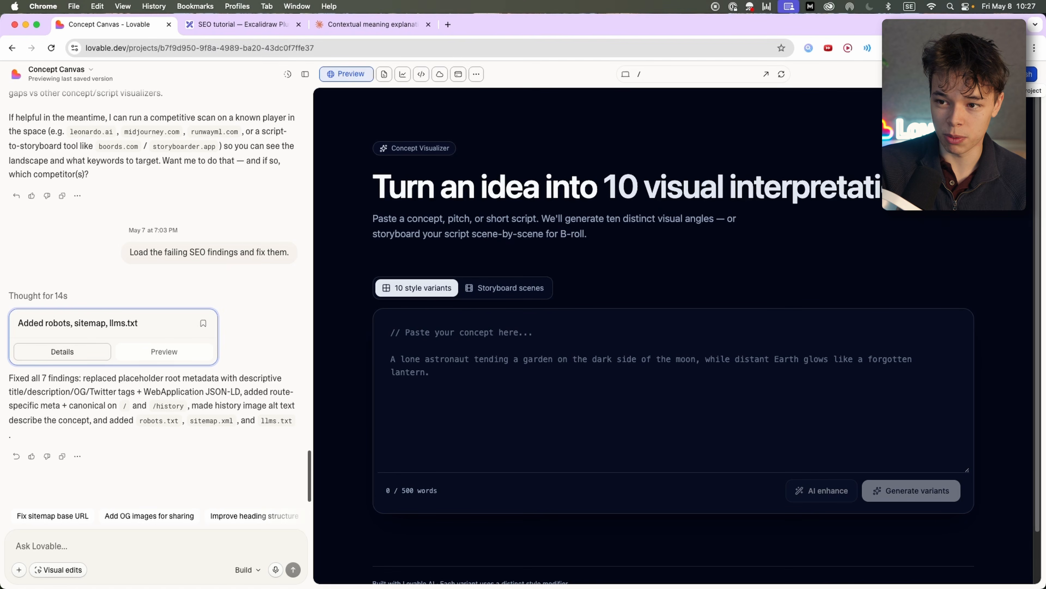
click(1030, 74)
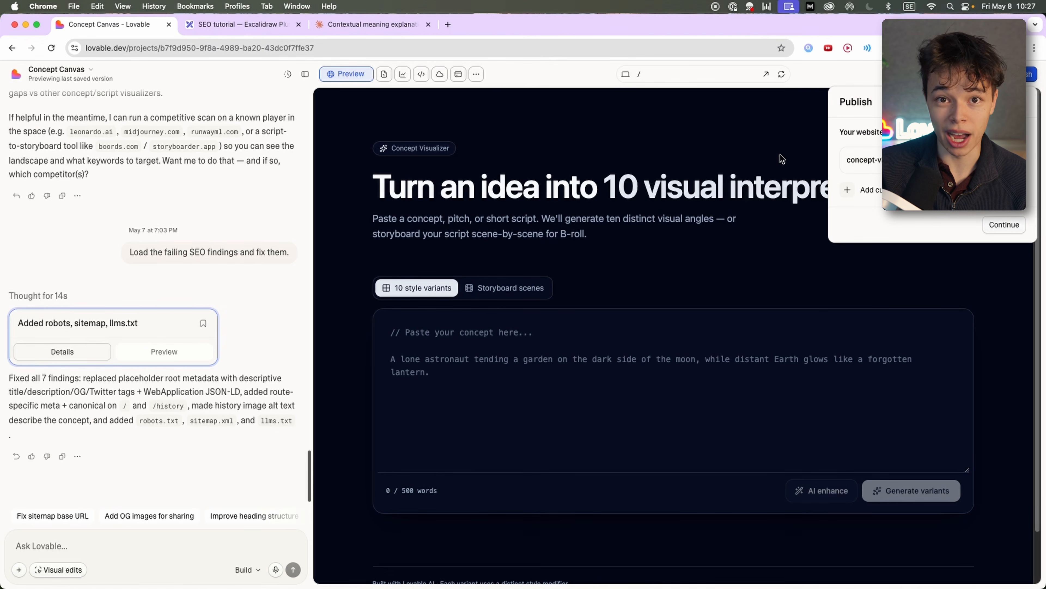
click(881, 192)
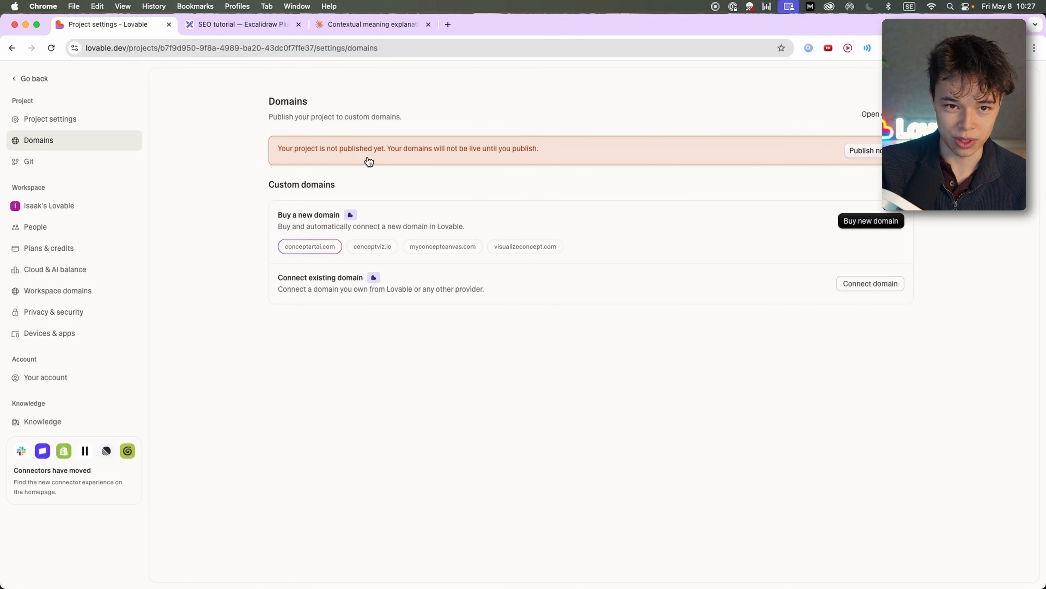
click(21, 78)
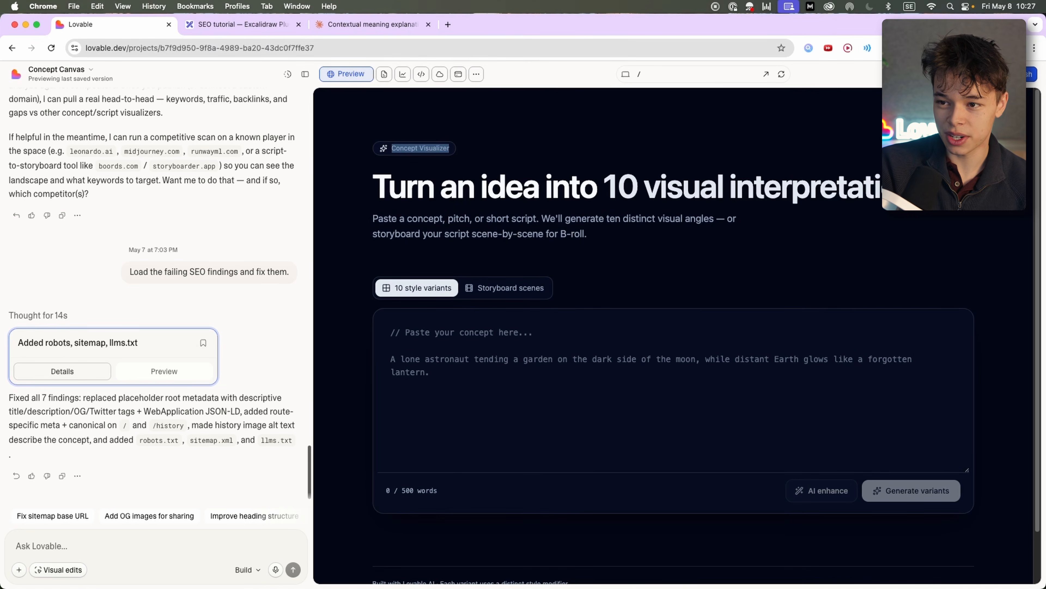
- Open the project's custom domain settings and search the new domains for sale for ConceptVisualizer.com
click(1028, 74)
click(865, 191)
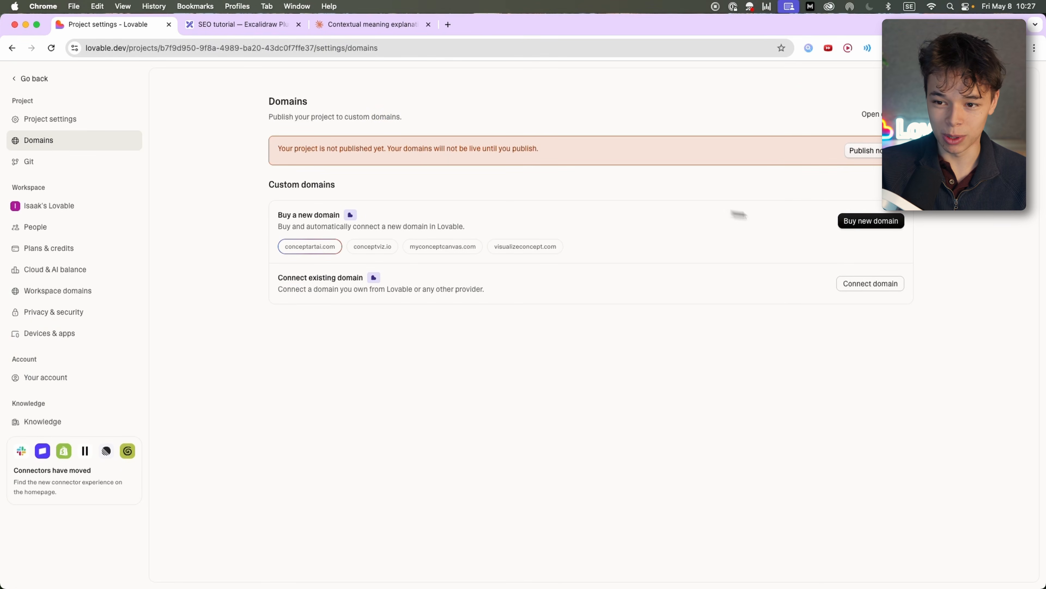
click(866, 221)
text(Concept Visualizer)
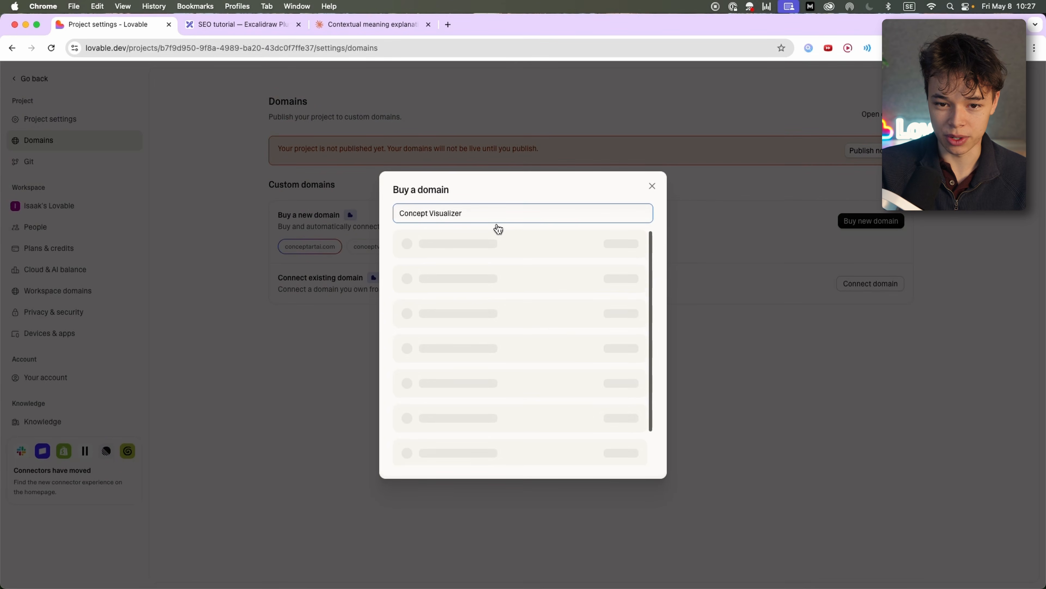
key(alt+Left)
key(BackSpace)
key(alt+Right)
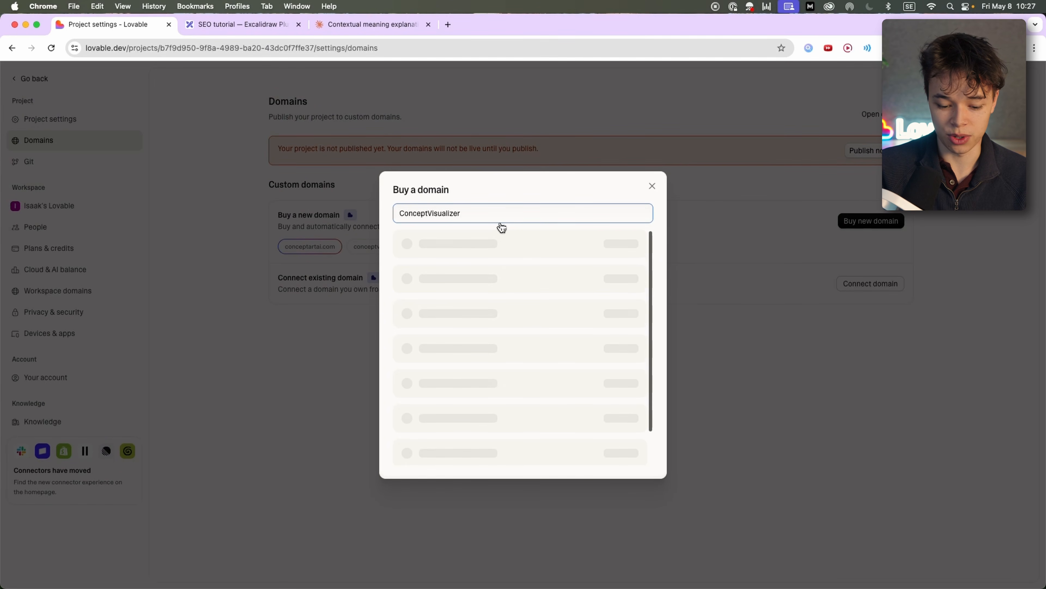
text(.com)
key(super+a)
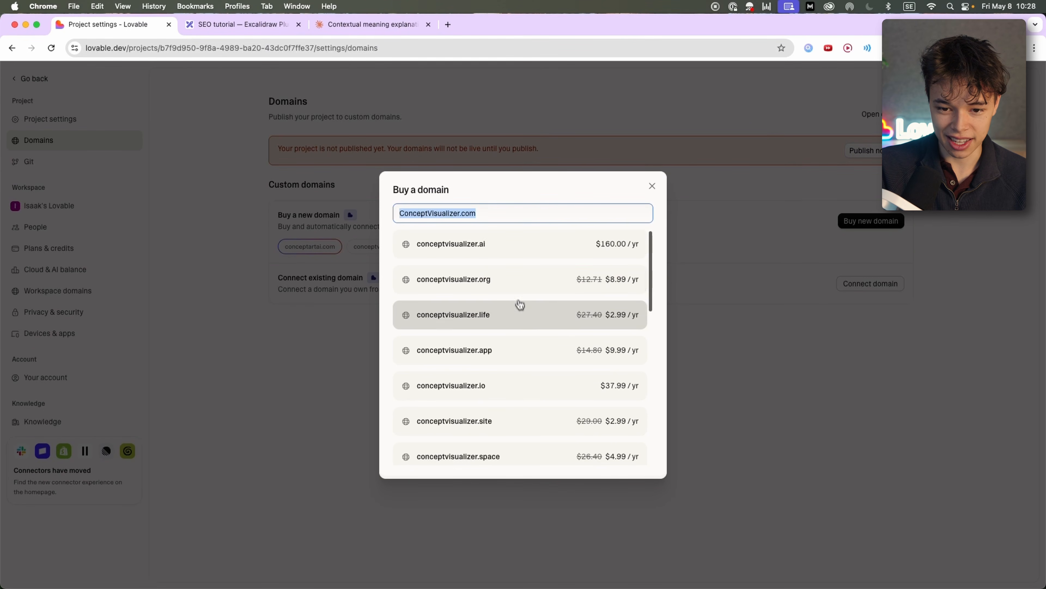
- Choose conceptvisualizer.app from the available domains, keep the 1 year term and turn off auto-renew
scroll(519, 329, down, 2)
scroll(519, 329, down, 10)
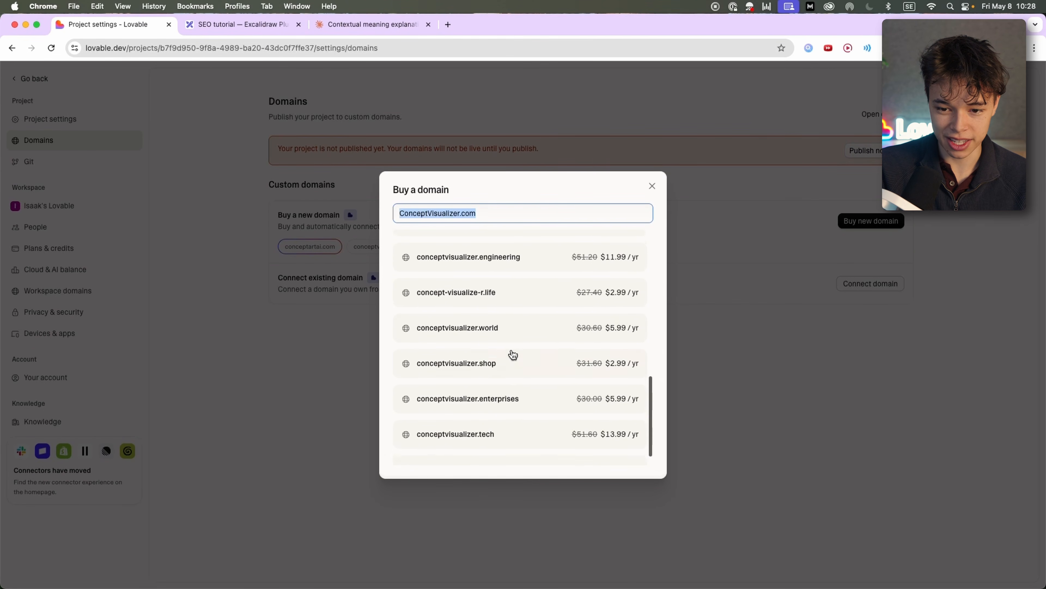
scroll(515, 358, up, 12)
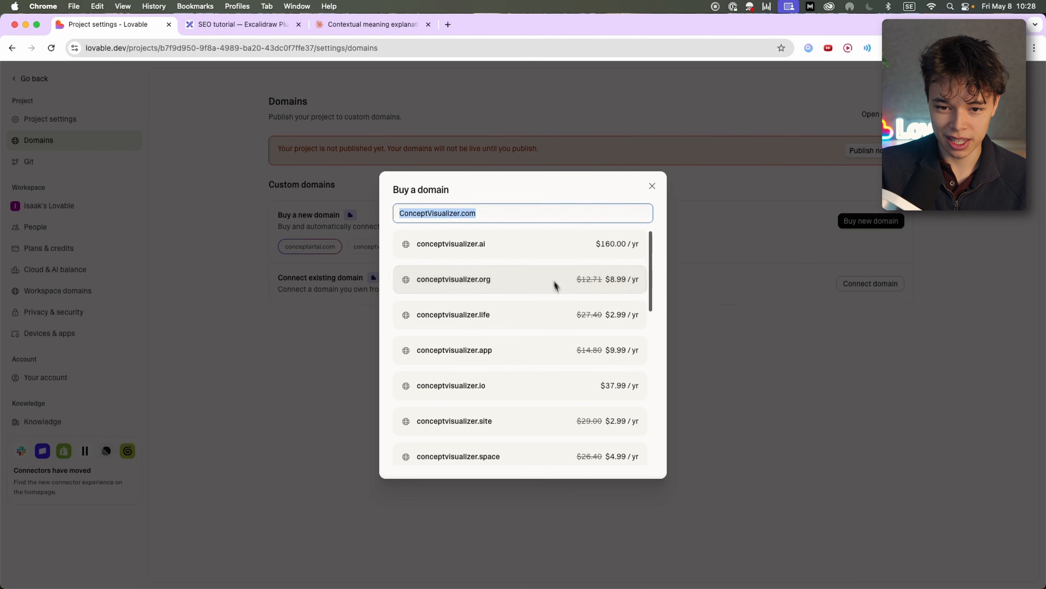
click(515, 355)
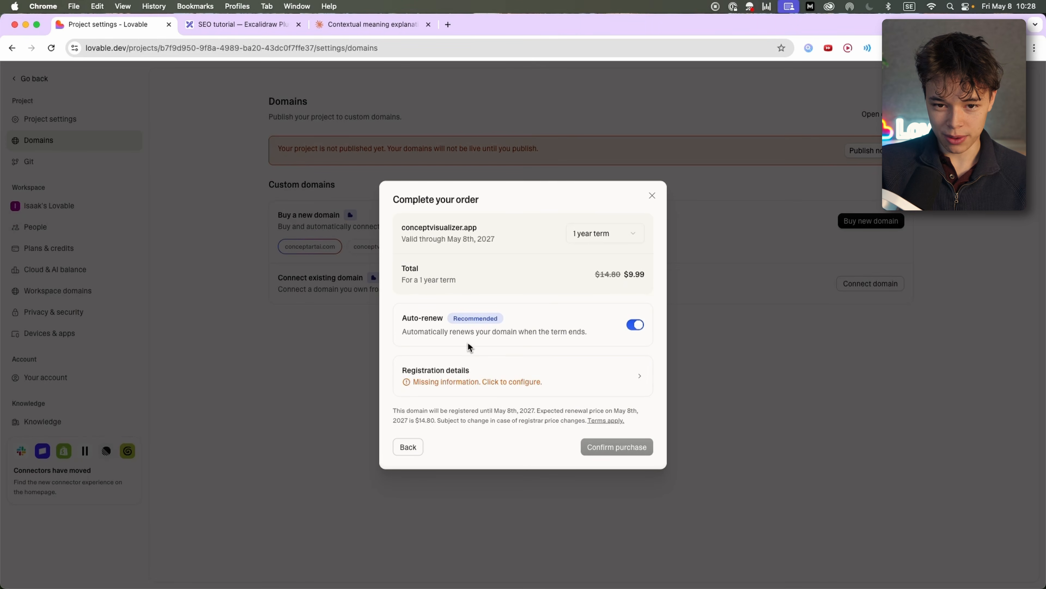
click(591, 233)
click(597, 234)
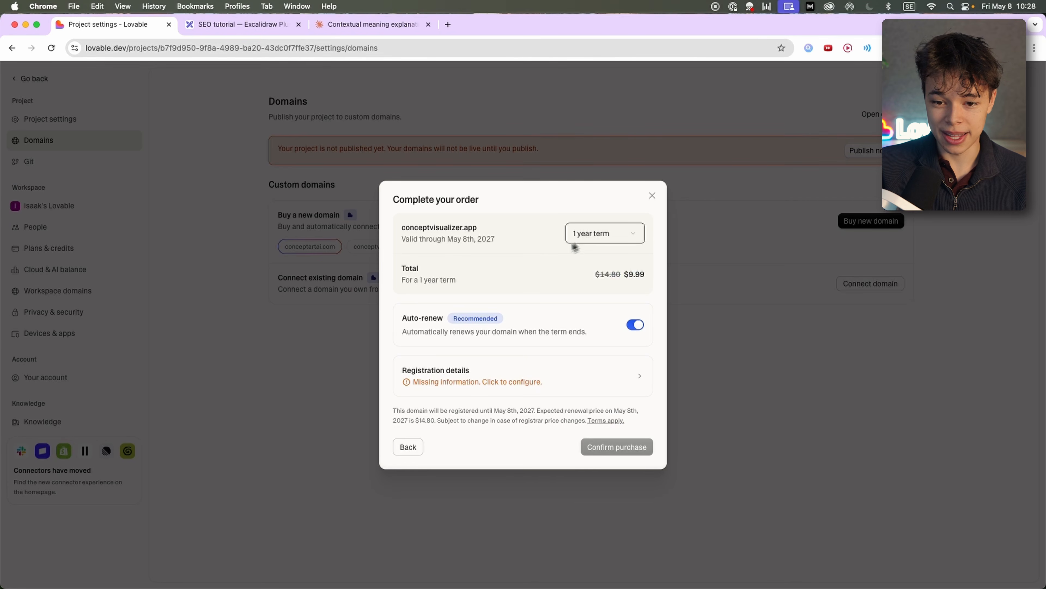
click(589, 328)
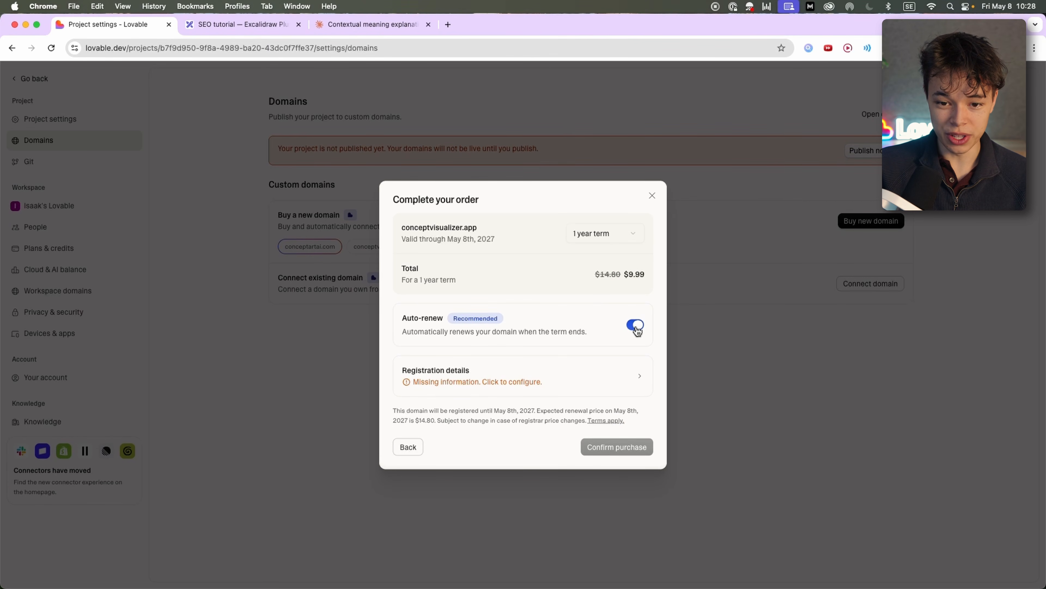
- Fill in the domain's registration details with the registrant's address, company Lovable, a custom email and the phone number, and save them
click(469, 375)
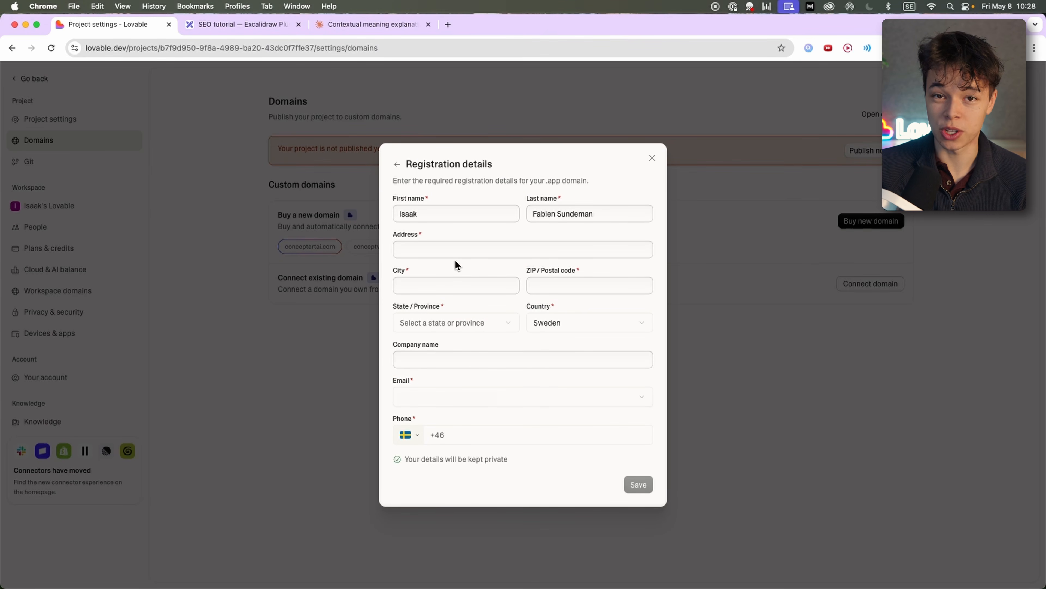
click(443, 250)
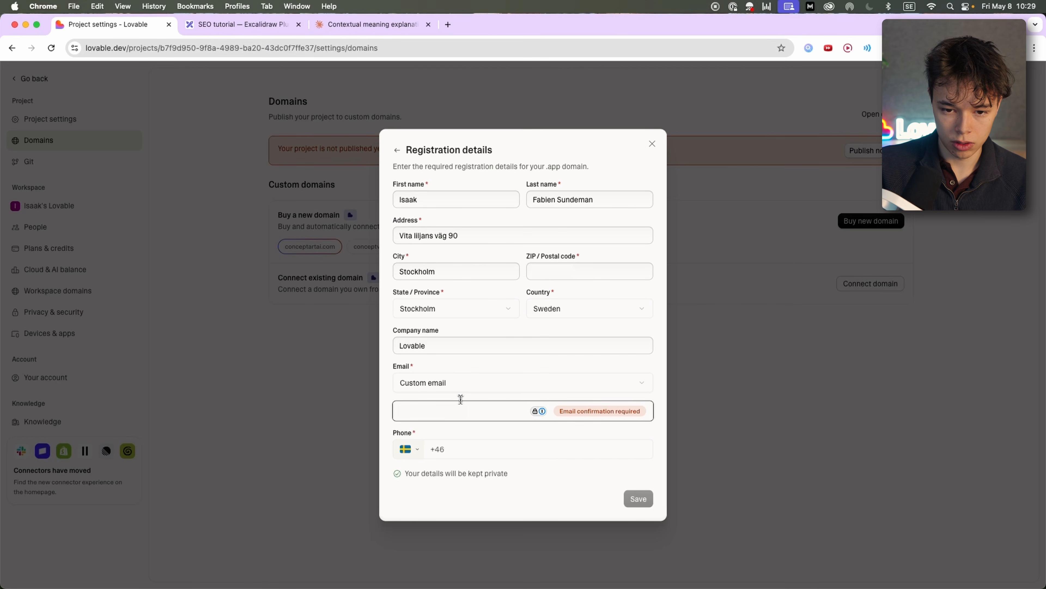
click(461, 449)
click(409, 449)
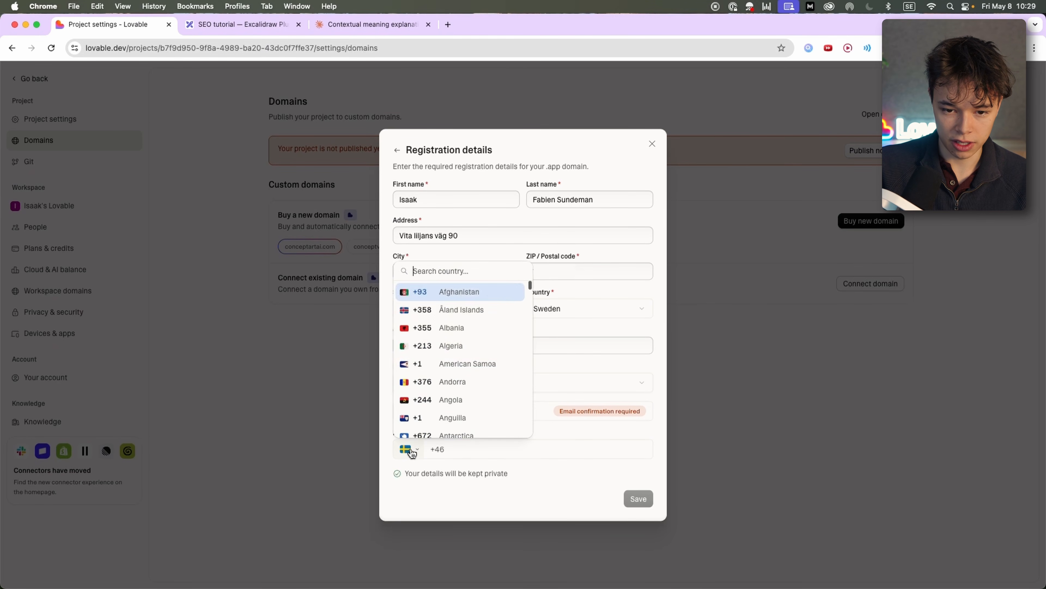
scroll(430, 327, down, 1)
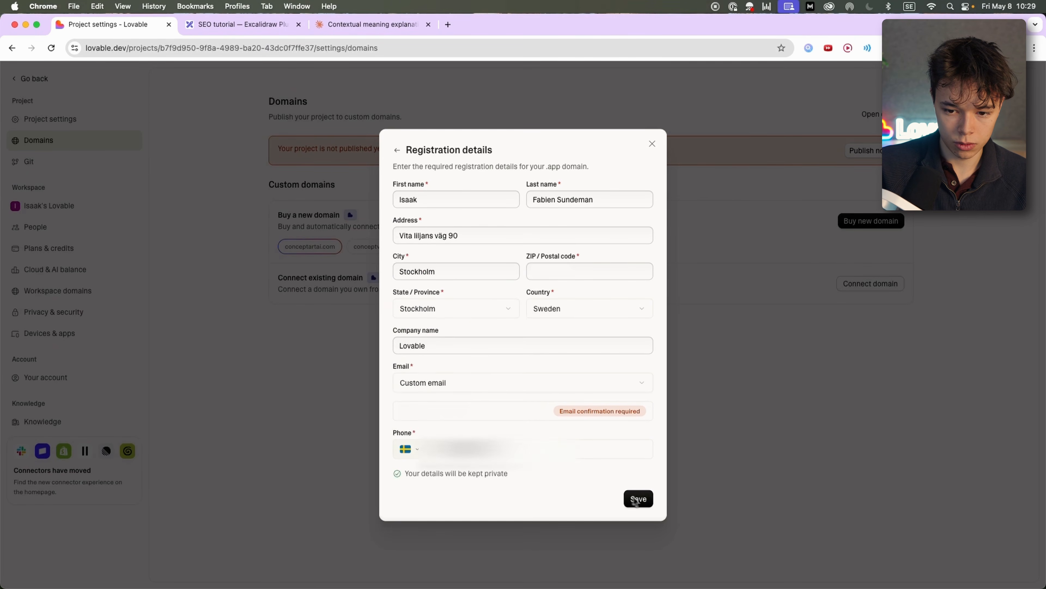
click(637, 499)
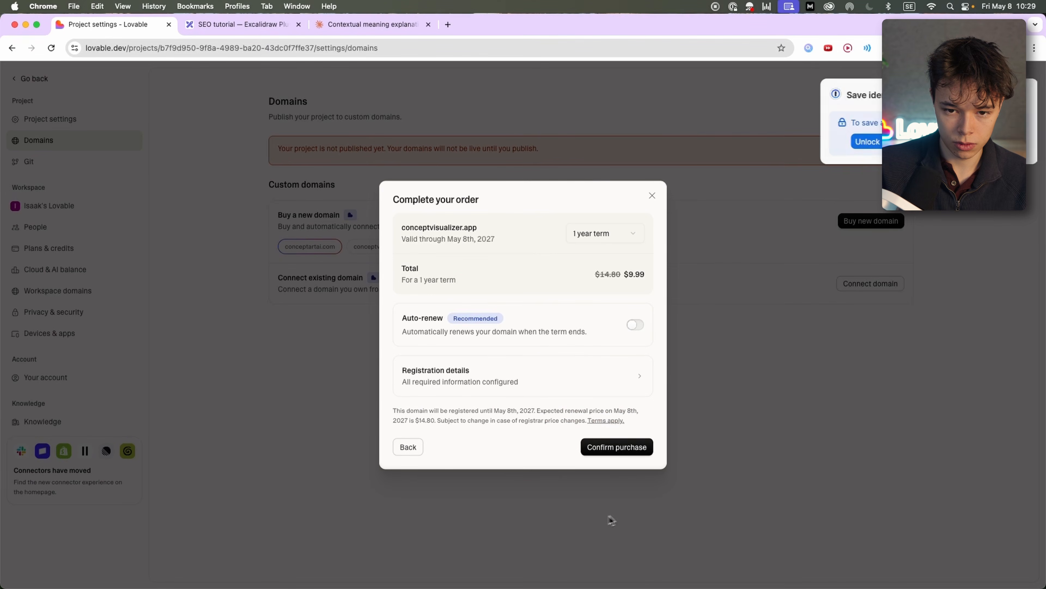
- Confirm the purchase of conceptvisualizer.app, pay without Link and finish the domain registration
click(618, 448)
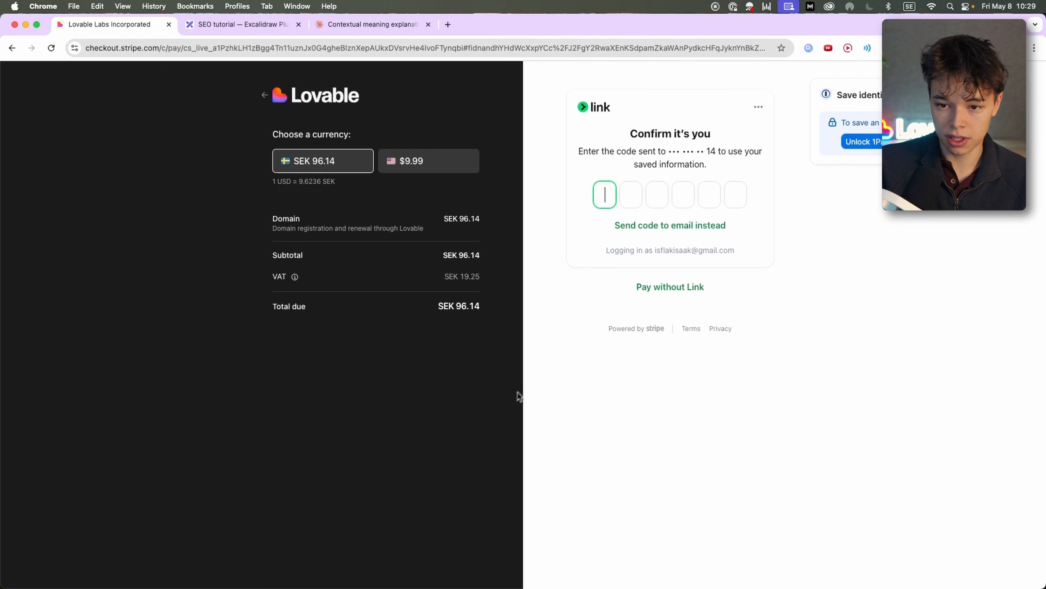
click(667, 288)
click(609, 287)
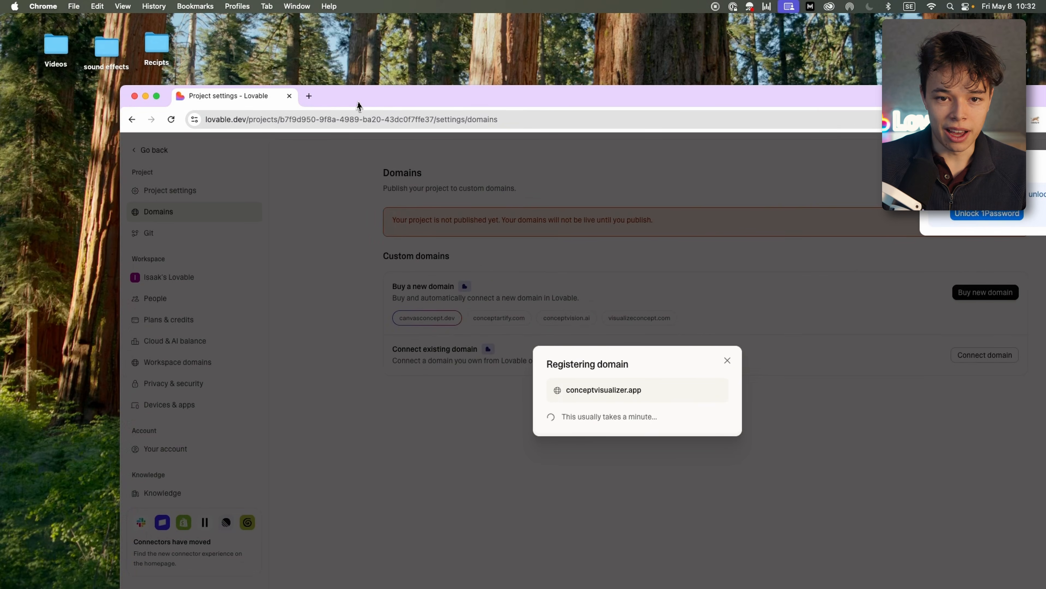
double_click(358, 105)
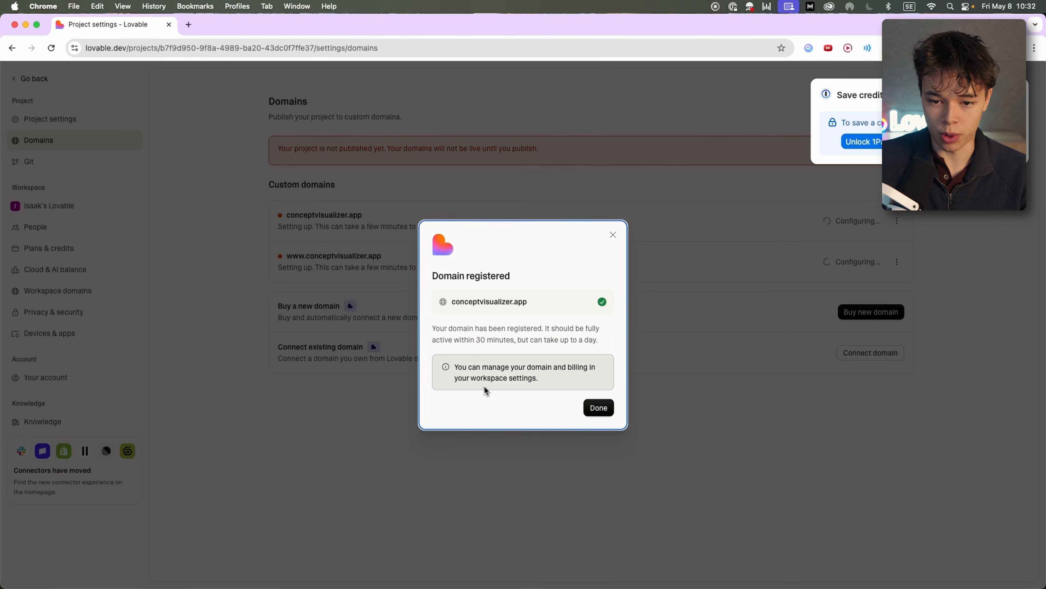
click(598, 408)
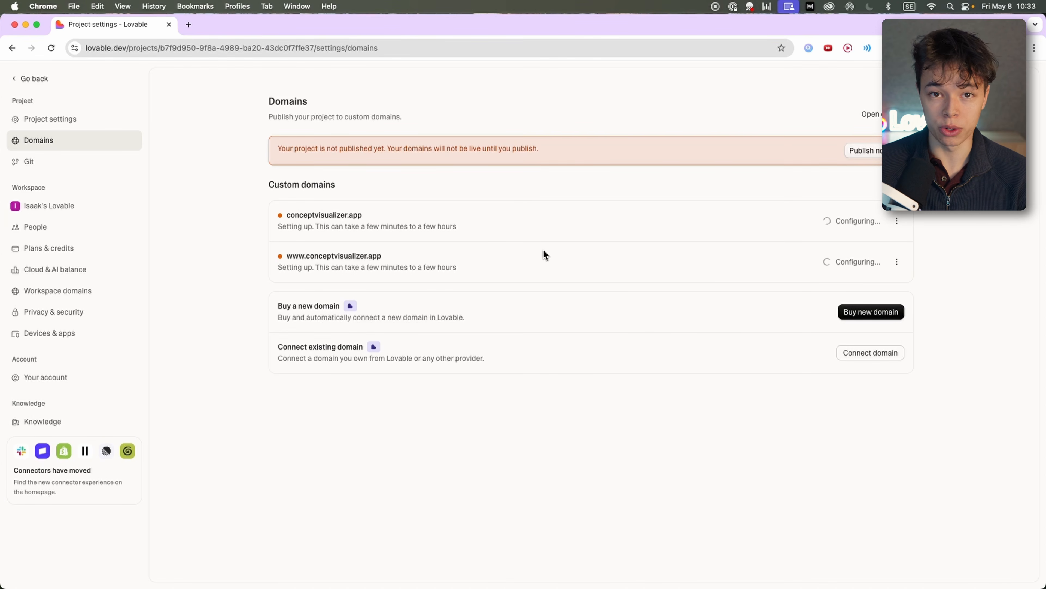
key(super+t)
text(cloud.google.com)
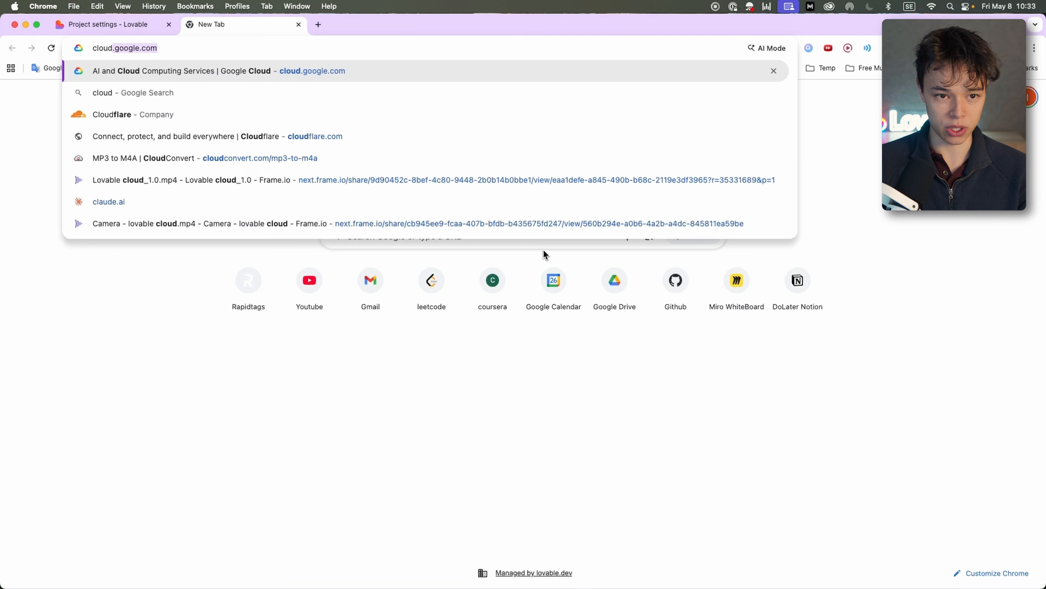
key(Down)
key(Down)
key(super+a)
key(BackSpace)
text(ne)
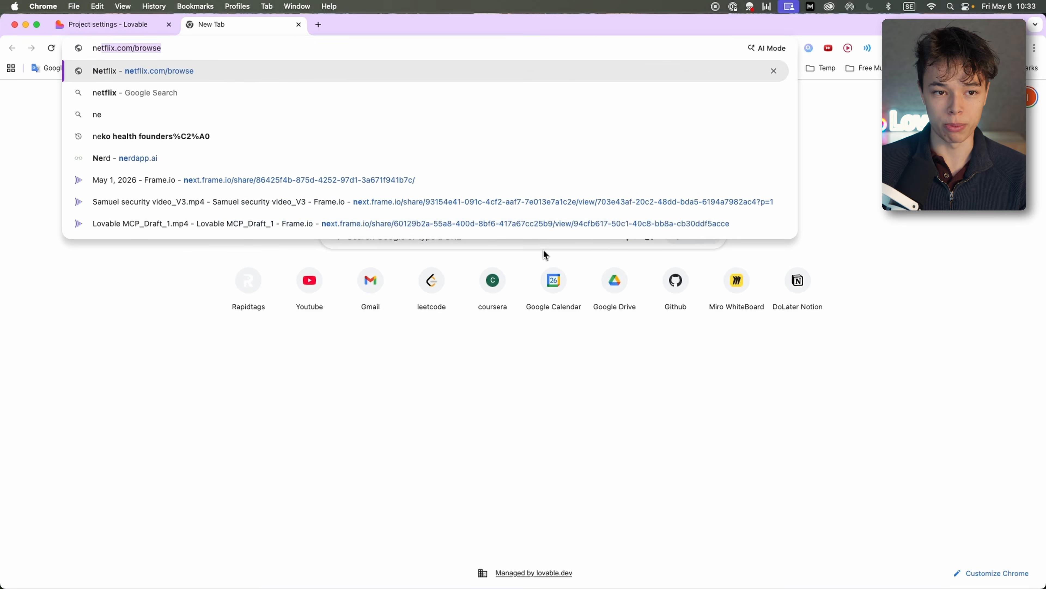
key(super+w)
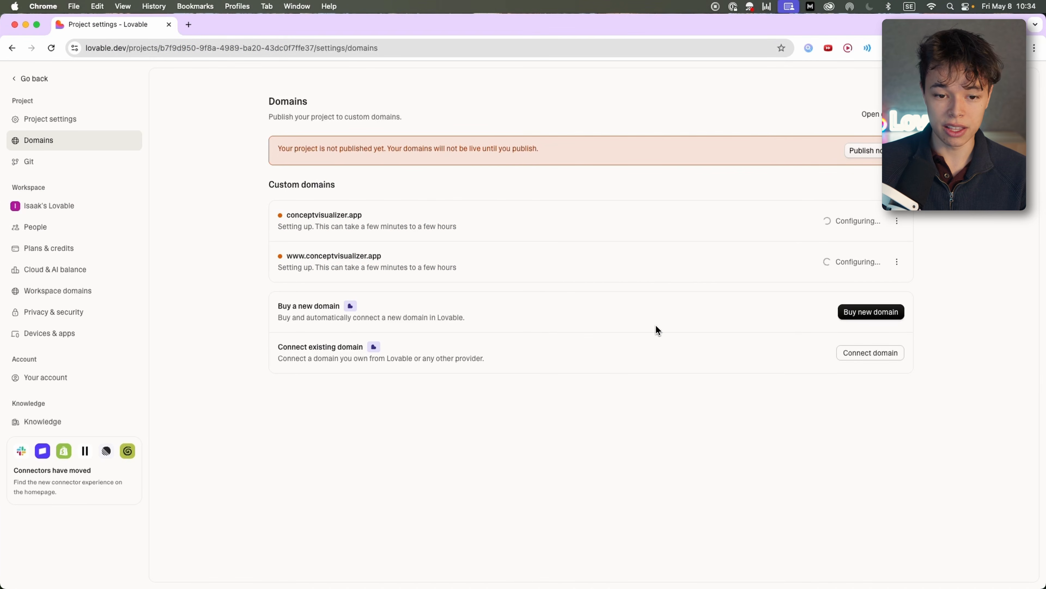
- View the domain choices offered for connecting an existing domain, and leave without connecting one
click(863, 355)
click(528, 334)
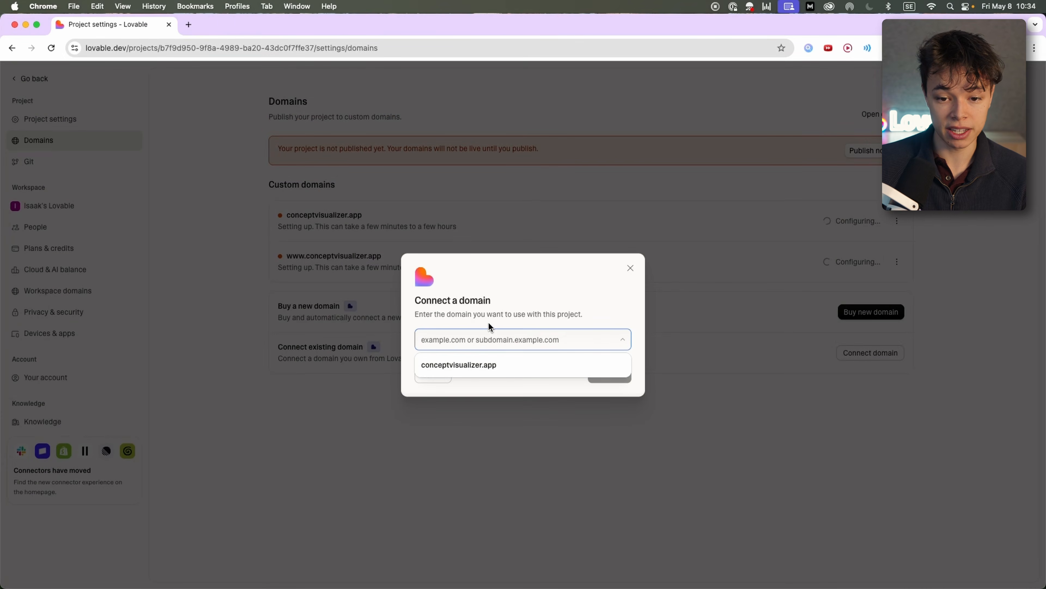
click(630, 268)
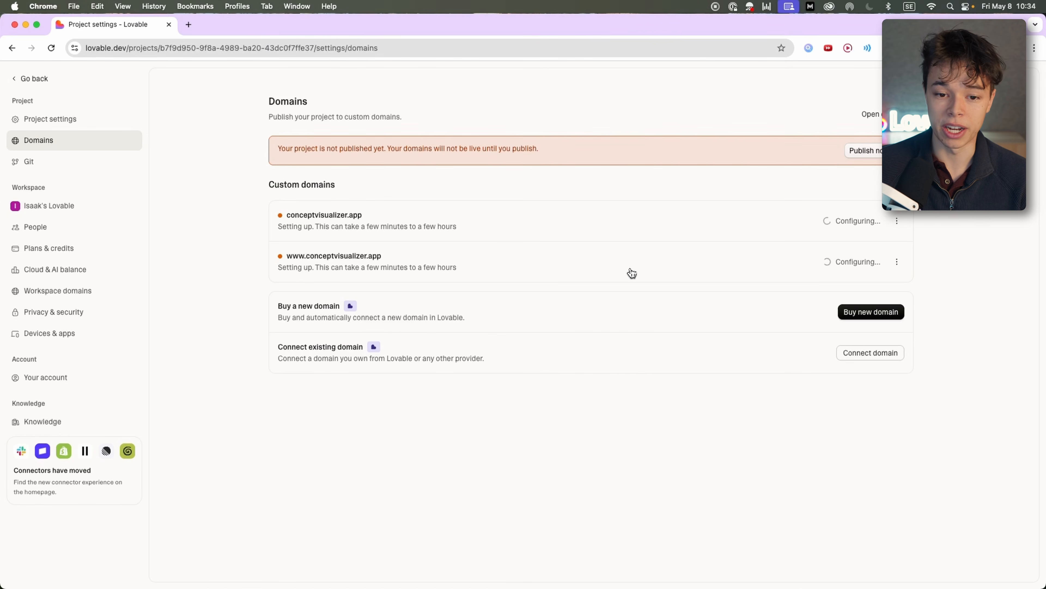
drag(836, 221, 845, 226)
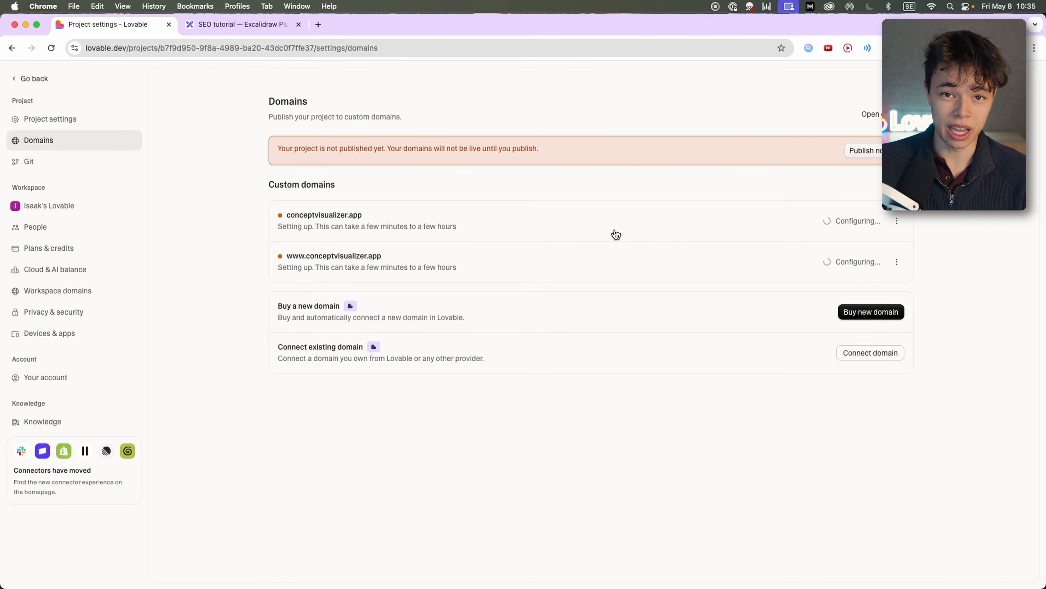
- Switch to the SEO tutorial board in Excalidraw and look at the "What is SEO?" diagram
click(238, 25)
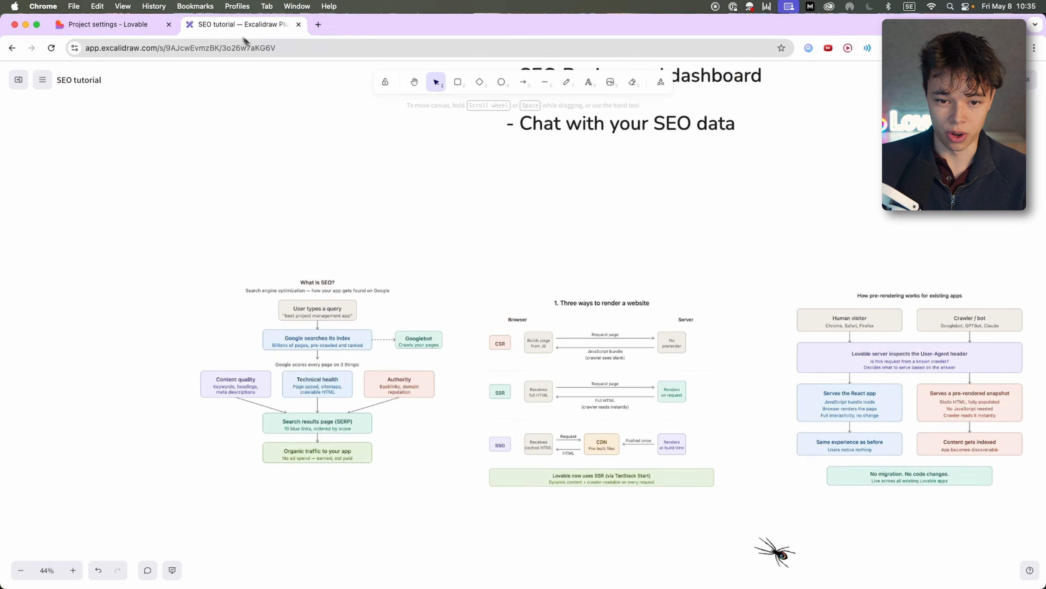
scroll(504, 228, up, 5)
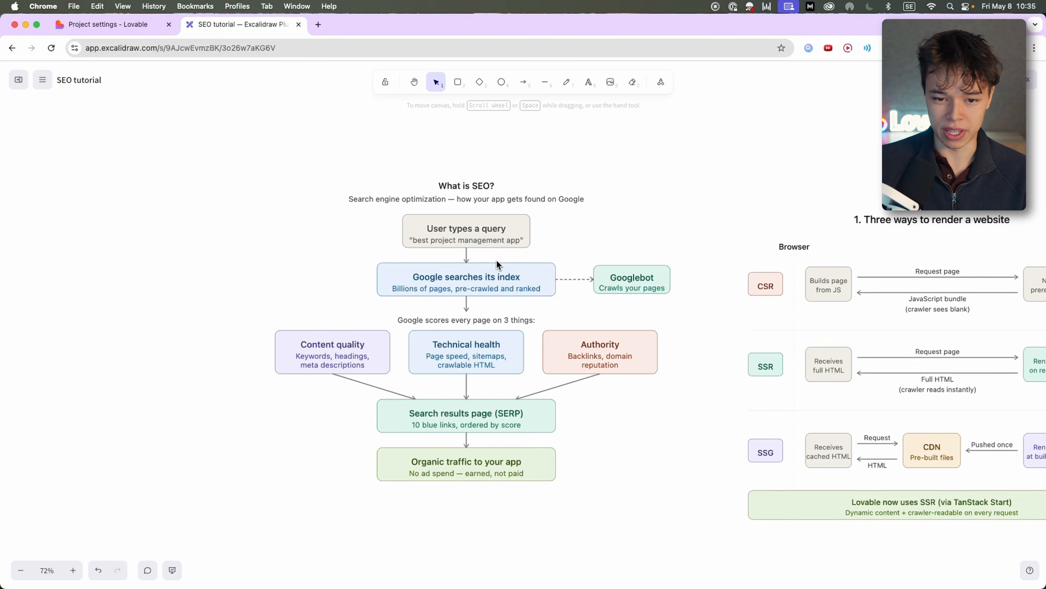
key(super+t)
text(youtube.com)
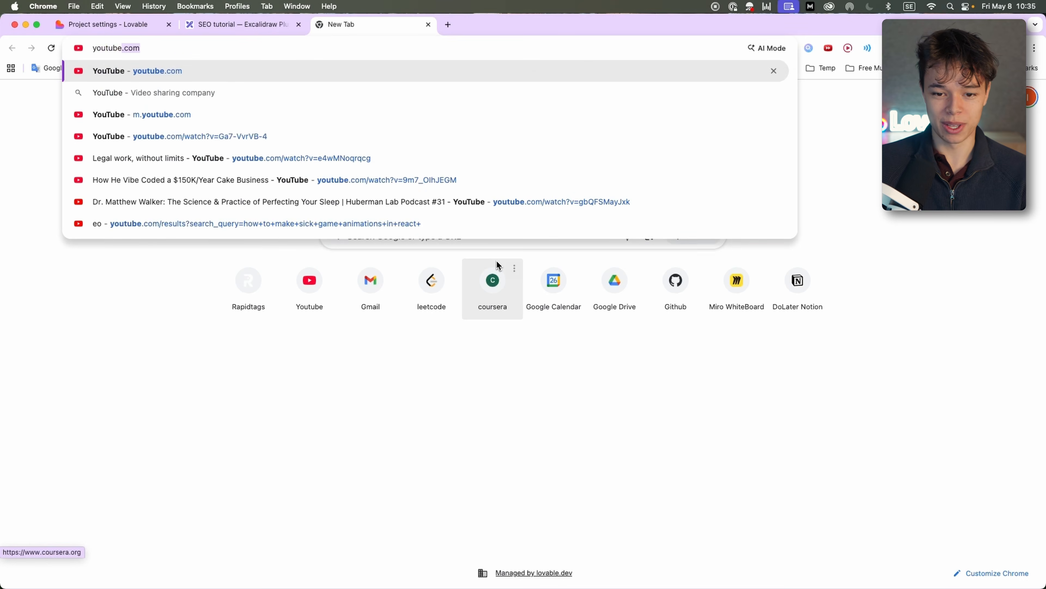
key(super+w)
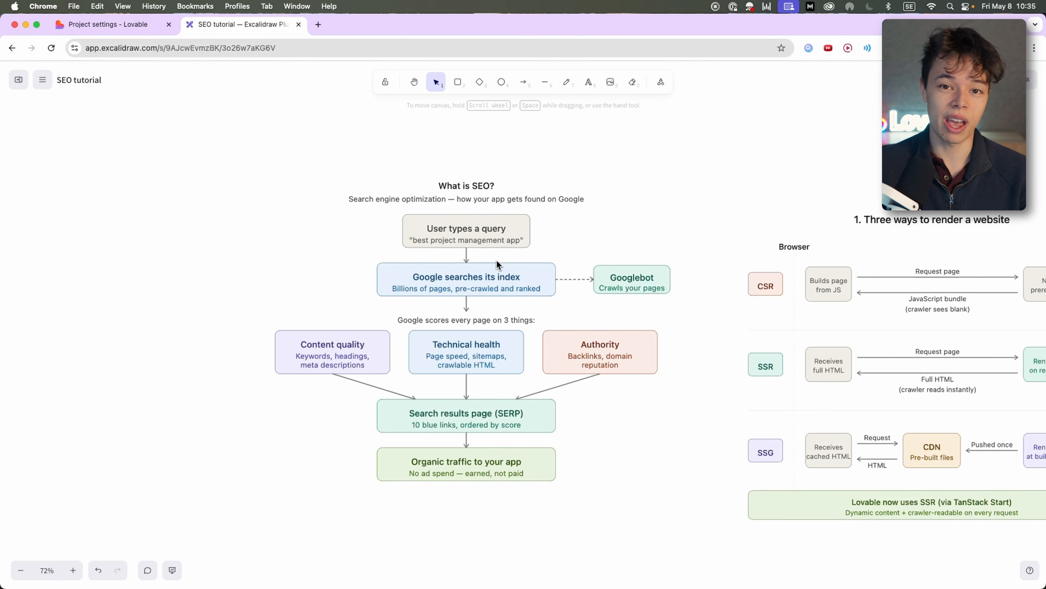
key(super+t)
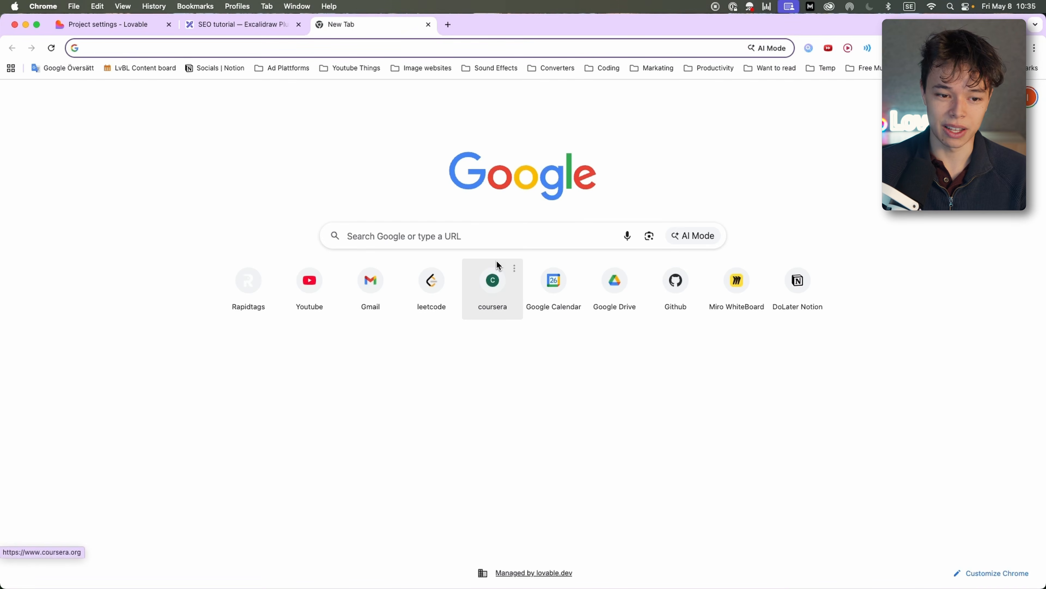
text(youtube)
key(super+w)
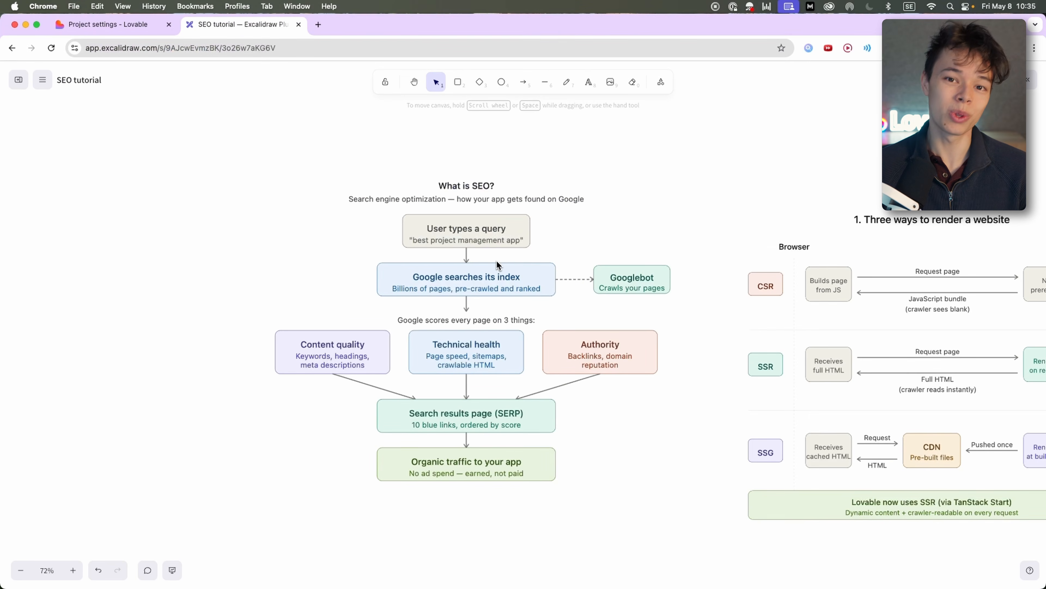
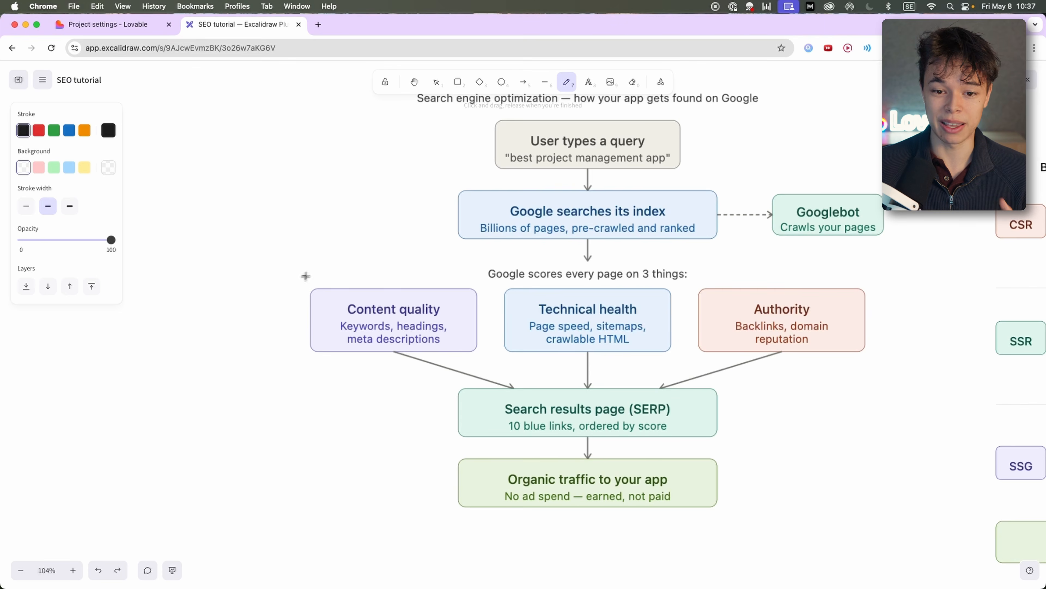
- Draw freehand marks near the scoring factors of the "What is SEO?" diagram and undo them
mouse_move(521, 318)
mouse_down()
mouse_move(499, 304)
mouse_move(472, 316)
mouse_up()
mouse_move(224, 258)
mouse_down()
mouse_move(226, 275)
mouse_move(634, 364)
mouse_move(213, 265)
mouse_move(243, 361)
mouse_move(640, 303)
mouse_move(240, 289)
mouse_up()
key(super+z)
key(super+z)
scroll(294, 352, down, 2)
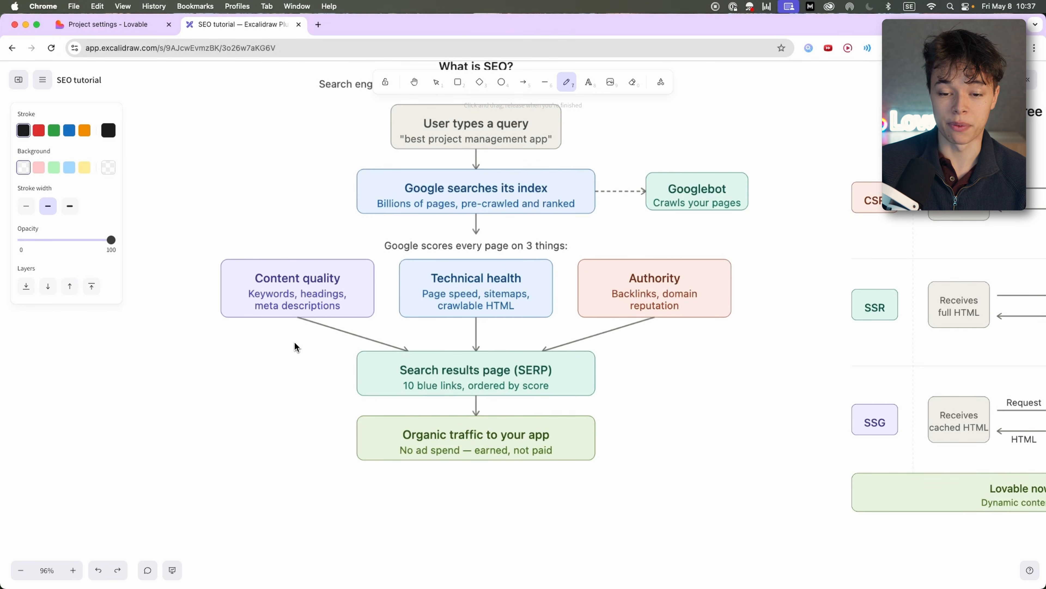
drag(325, 380, 322, 360)
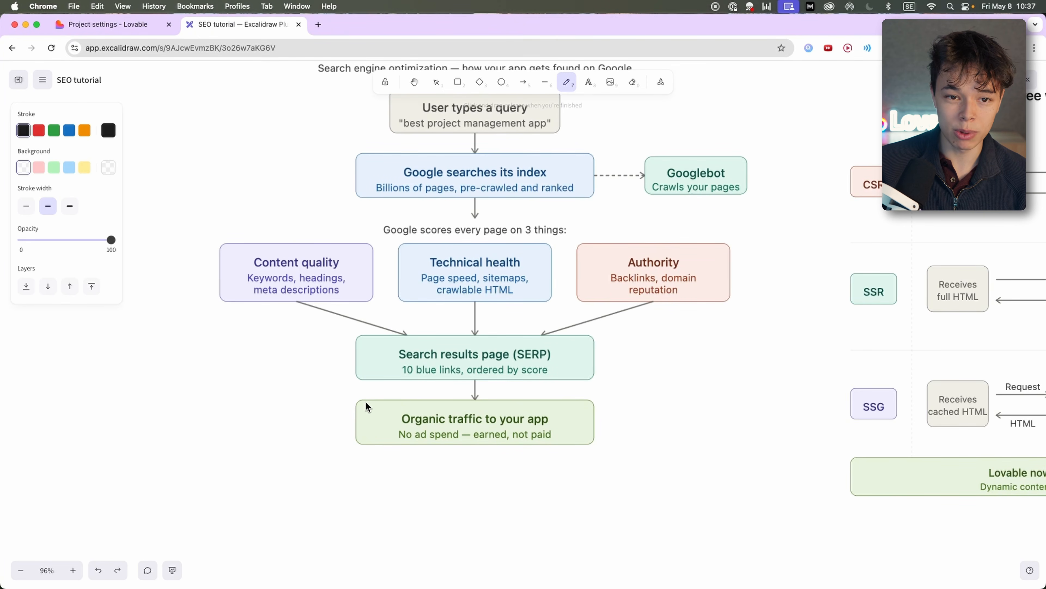
- Switch back to Lovable's domain settings and check the setup status of conceptvisualizer.app and its www version
key(ctrl+shift+Tab)
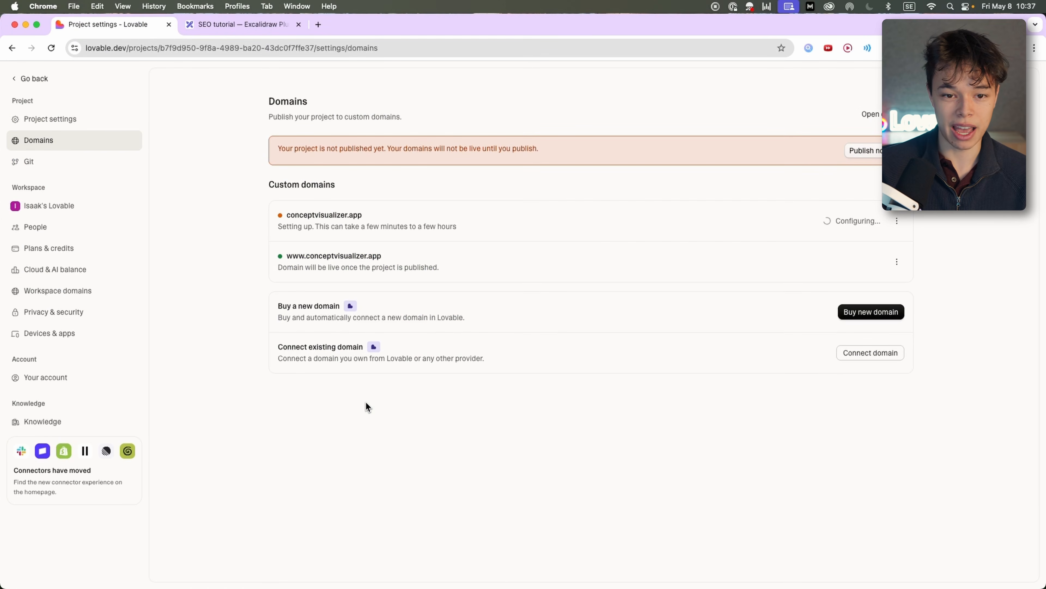
drag(373, 255, 385, 253)
drag(366, 216, 297, 215)
click(305, 215)
double_click(317, 215)
- Search Google for "how to visaulize complex concept" in a new tab, look through the results, and close the tab
key(super+t)
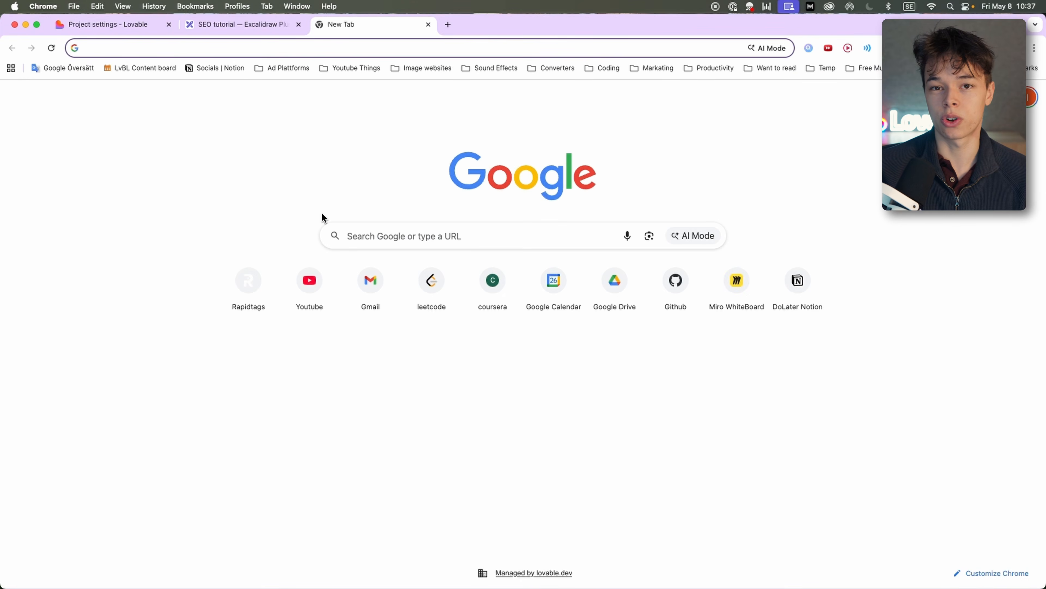
text(how to visauliz)
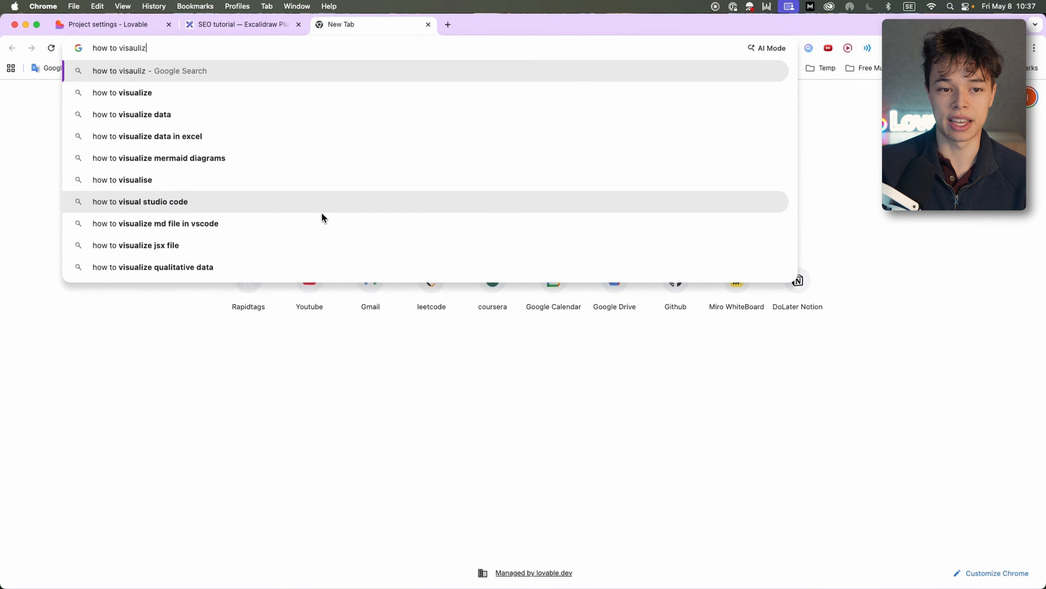
text(e complex concept)
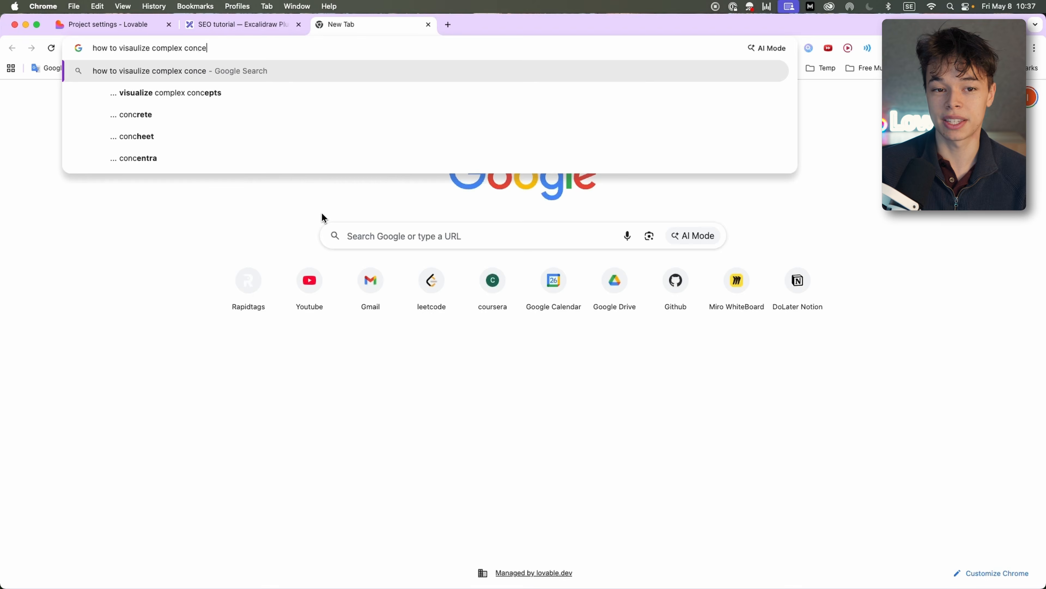
key(Return)
scroll(273, 231, down, 10)
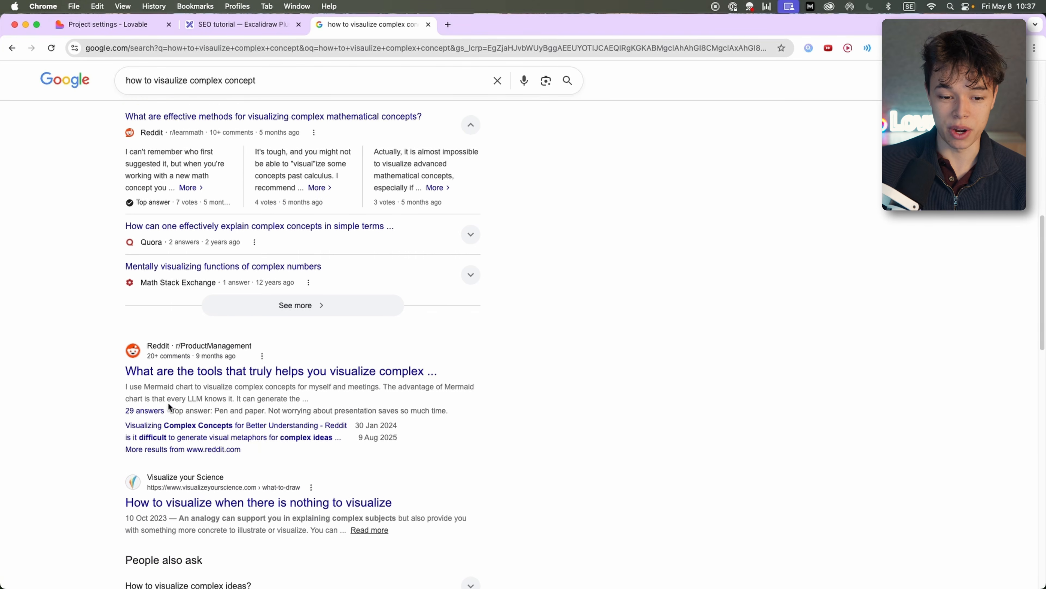
scroll(205, 404, down, 9)
scroll(242, 354, up, 5)
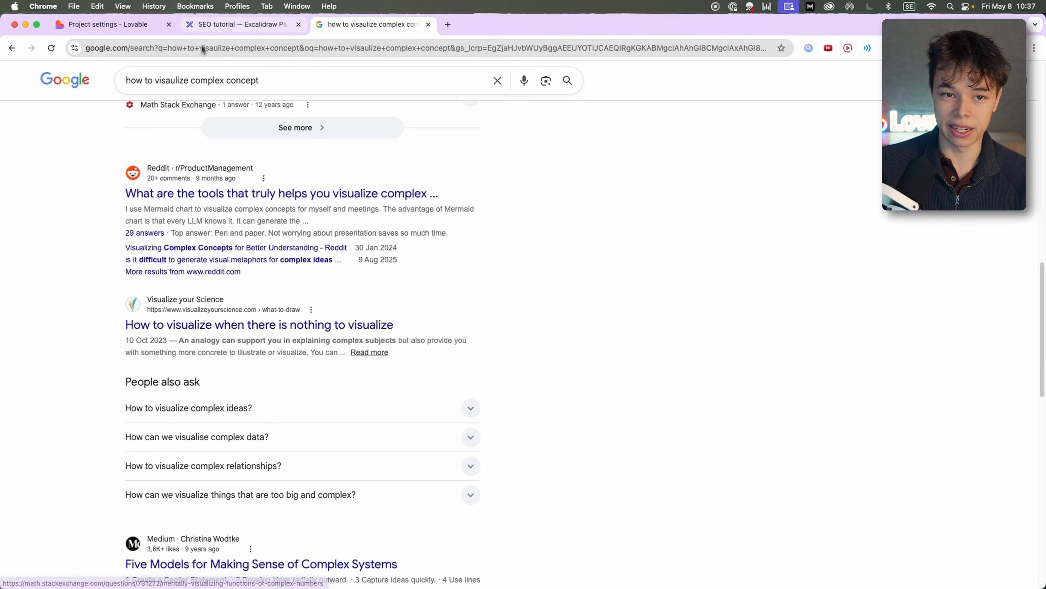
key(super+w)
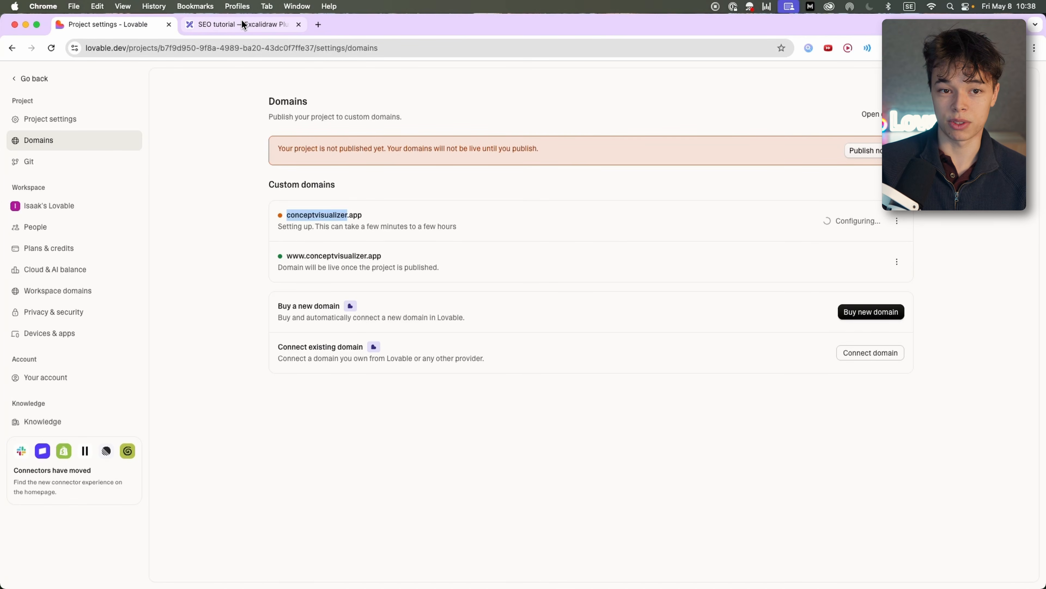
- Switch to the SEO tutorial board in Excalidraw and examine the three scoring factors, undoing a stray freehand mark
click(249, 25)
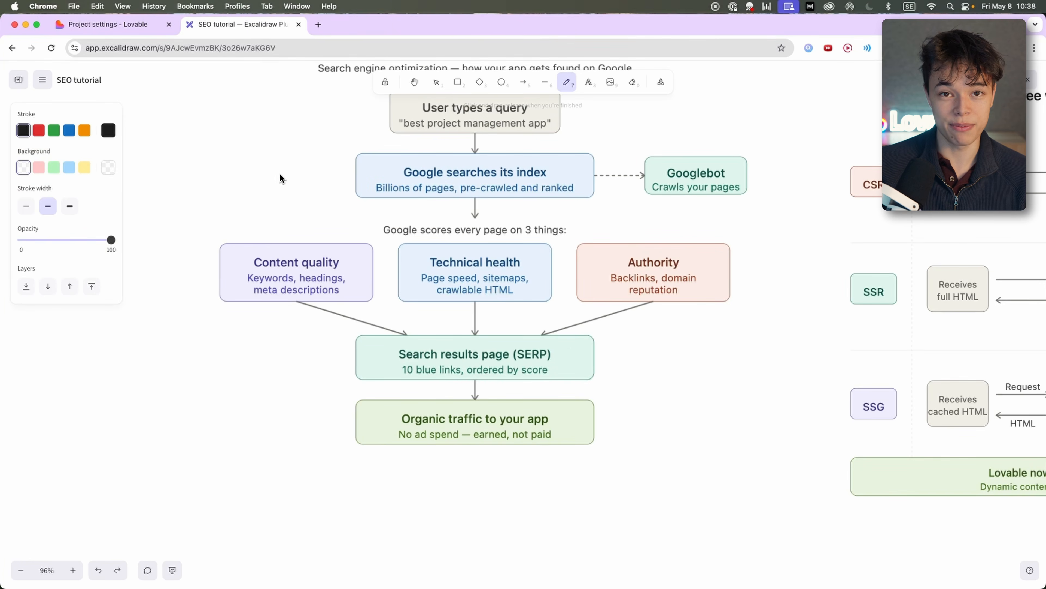
scroll(340, 267, down, 3)
scroll(342, 270, up, 2)
mouse_move(413, 269)
mouse_down()
mouse_move(384, 306)
mouse_move(377, 296)
mouse_up()
key(super+z)
scroll(373, 264, down, 2)
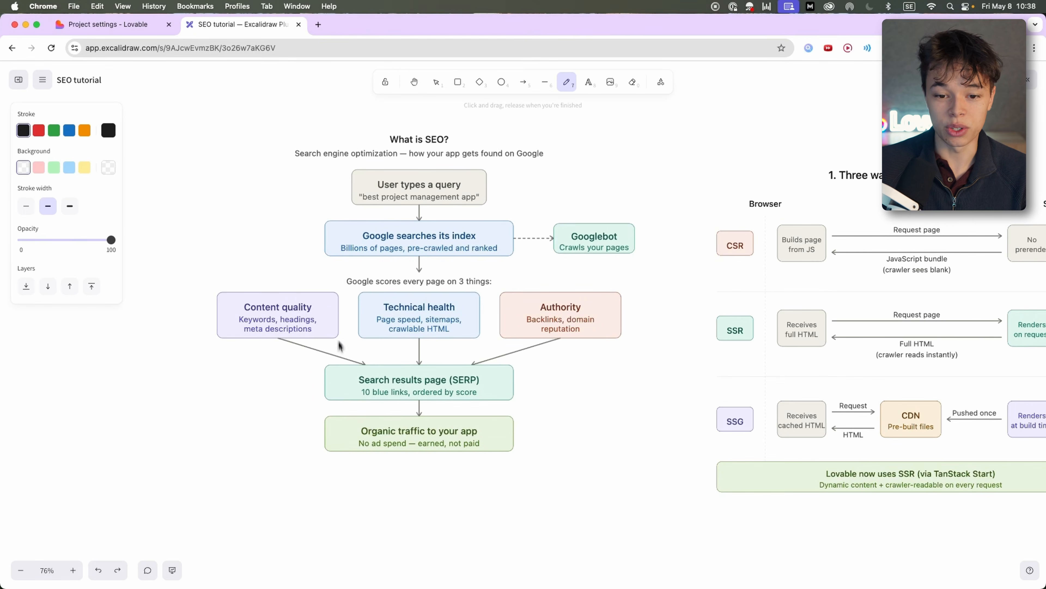
scroll(338, 346, up, 3)
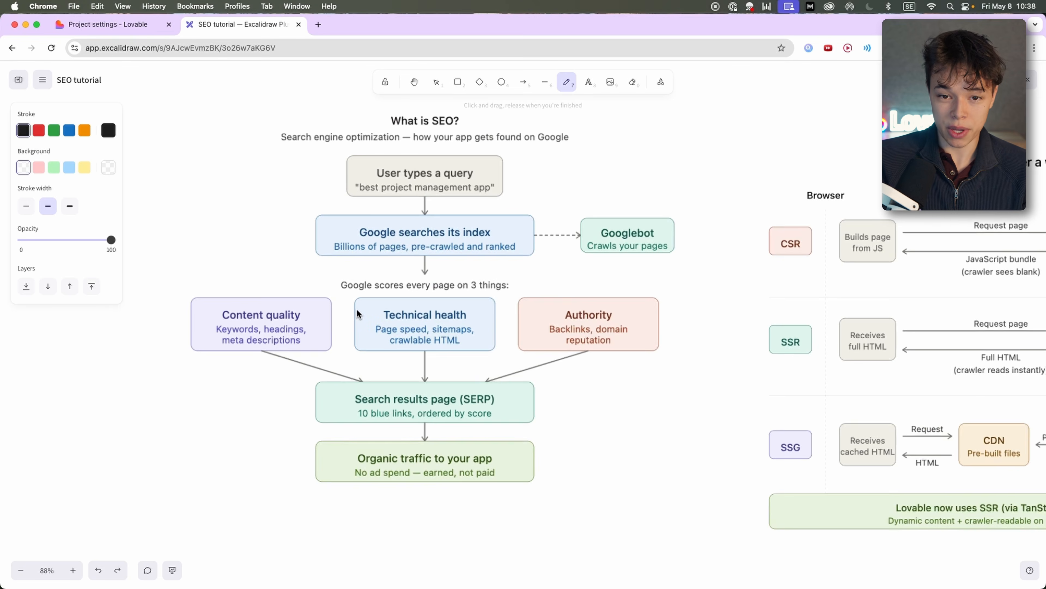
scroll(356, 313, up, 2)
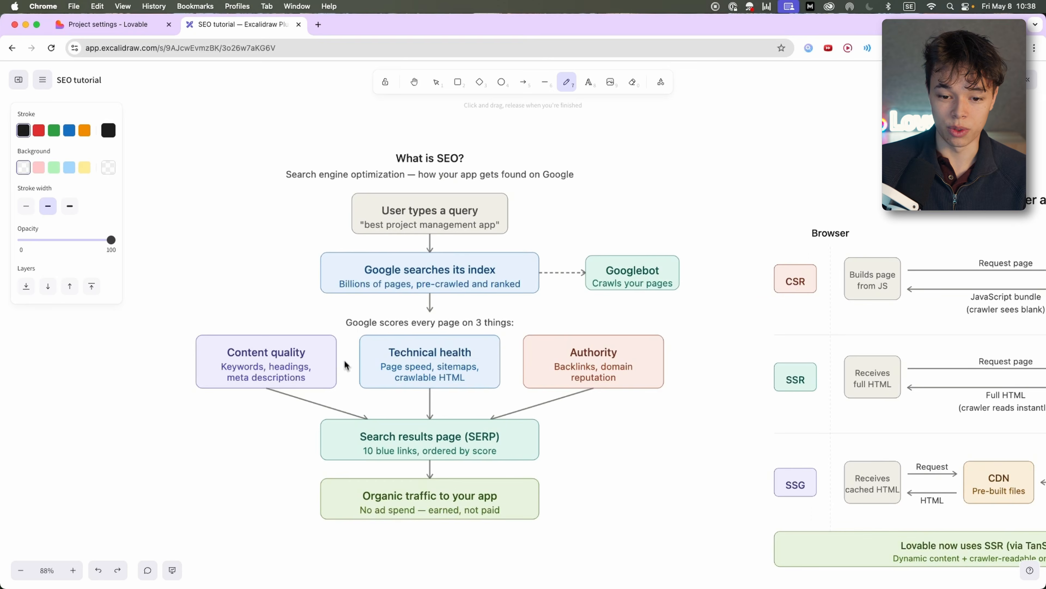
scroll(346, 365, down, 3)
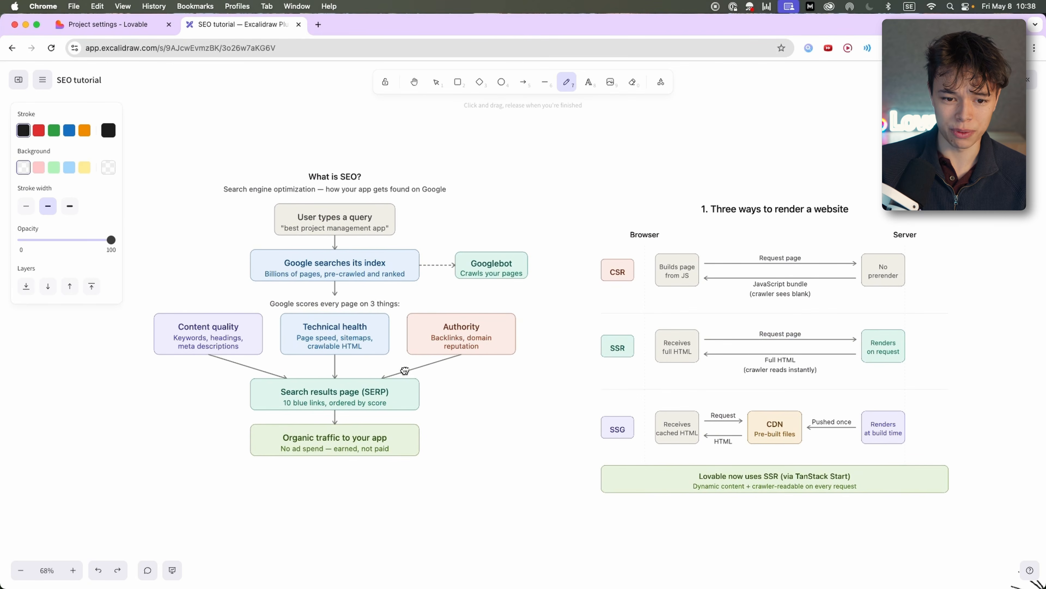
- Switch back to Lovable, search Google for the domain name "conceptvisualizer" in a new tab, and close the results
click(114, 27)
click(322, 215)
drag(322, 215, 348, 214)
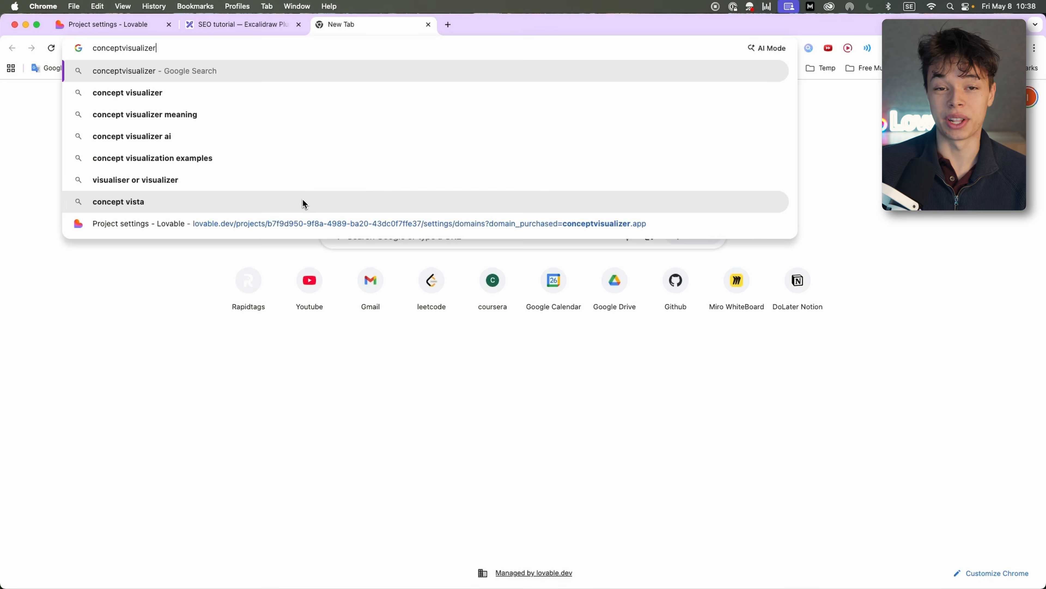
key(Return)
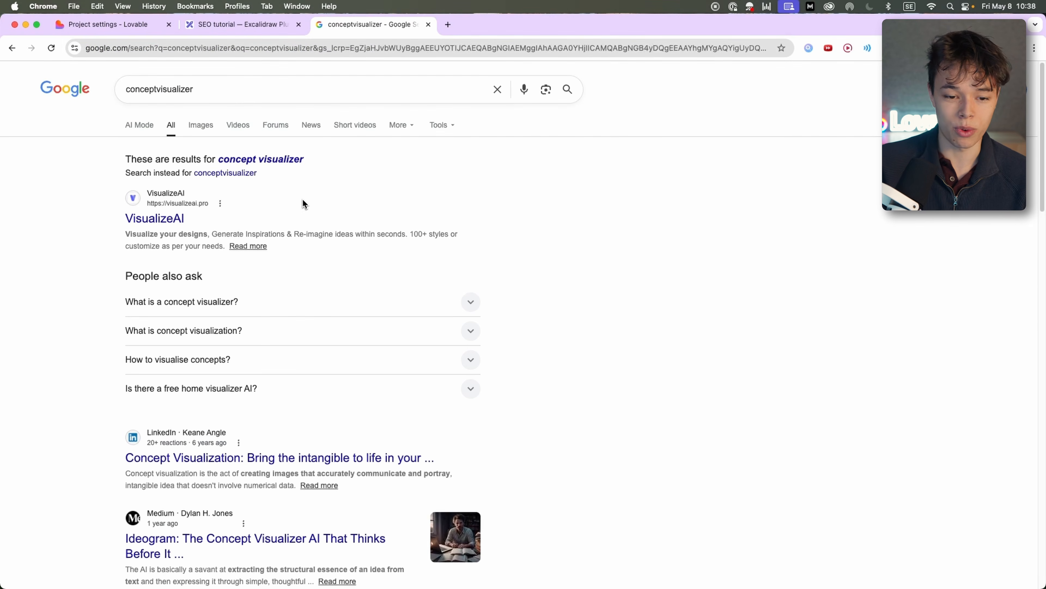
key(cmd+w)
- Copy conceptvisualizer.app from the custom domains list, visit it in a new tab, and close that tab
click(295, 227)
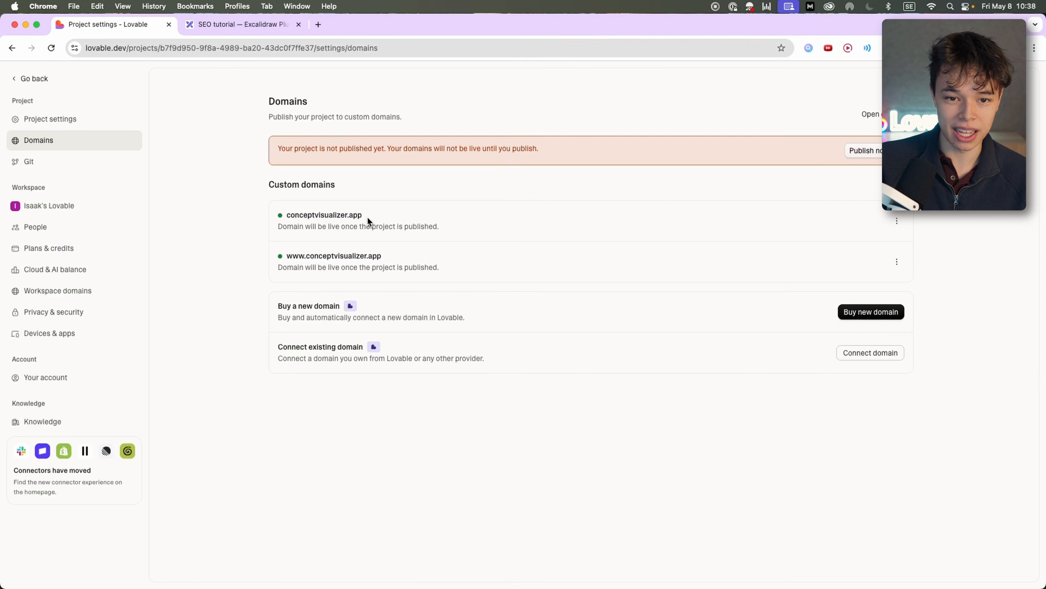
drag(367, 217, 311, 214)
key(cmd+c)
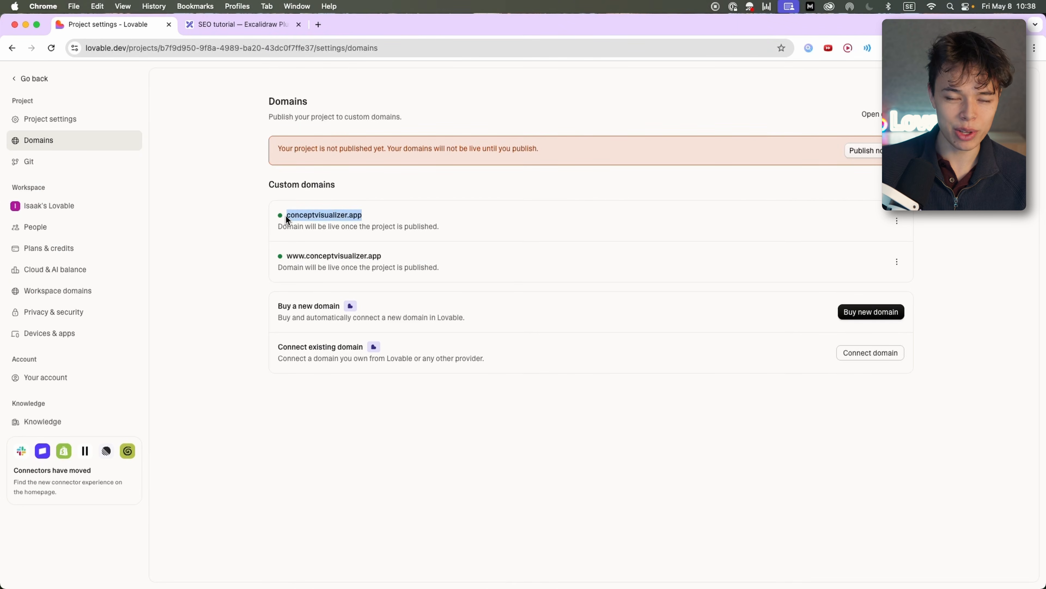
key(cmd+t)
key(cmd+v)
key(Return)
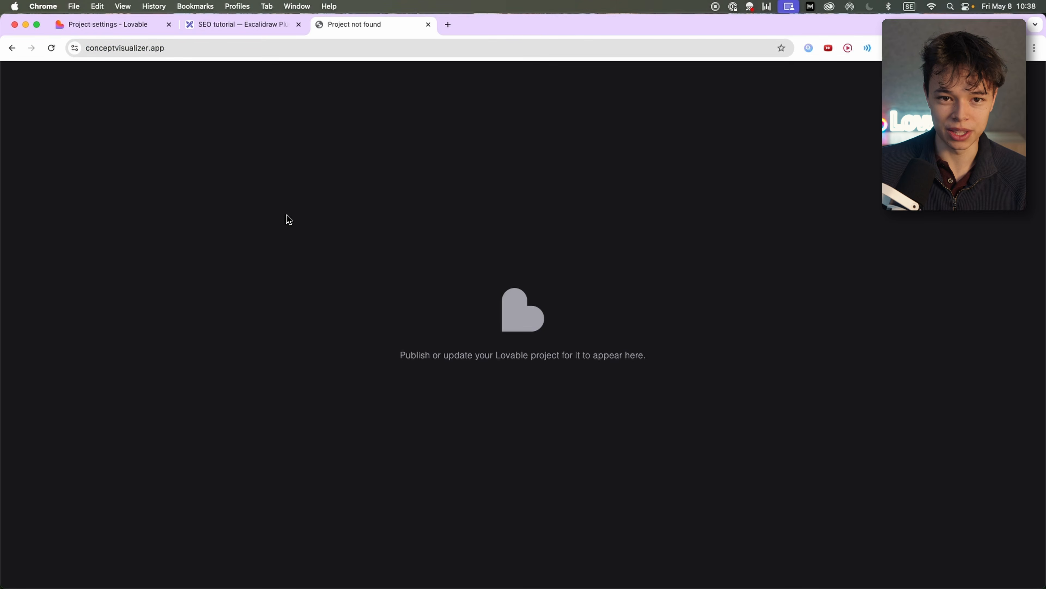
key(super+w)
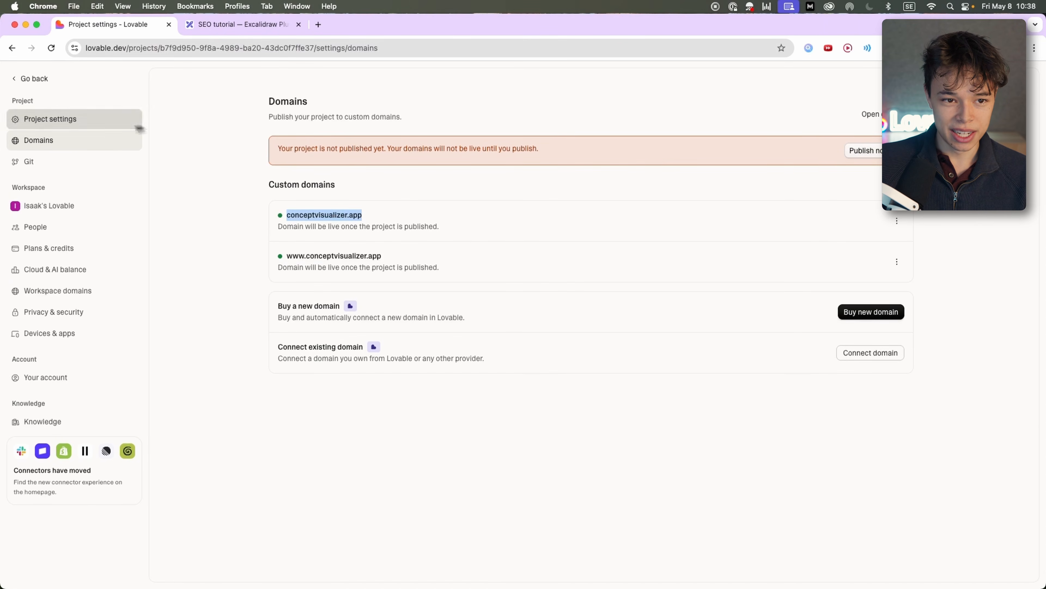
- Review the site title in the public site's publish details and browse for an icon file without choosing one
click(37, 83)
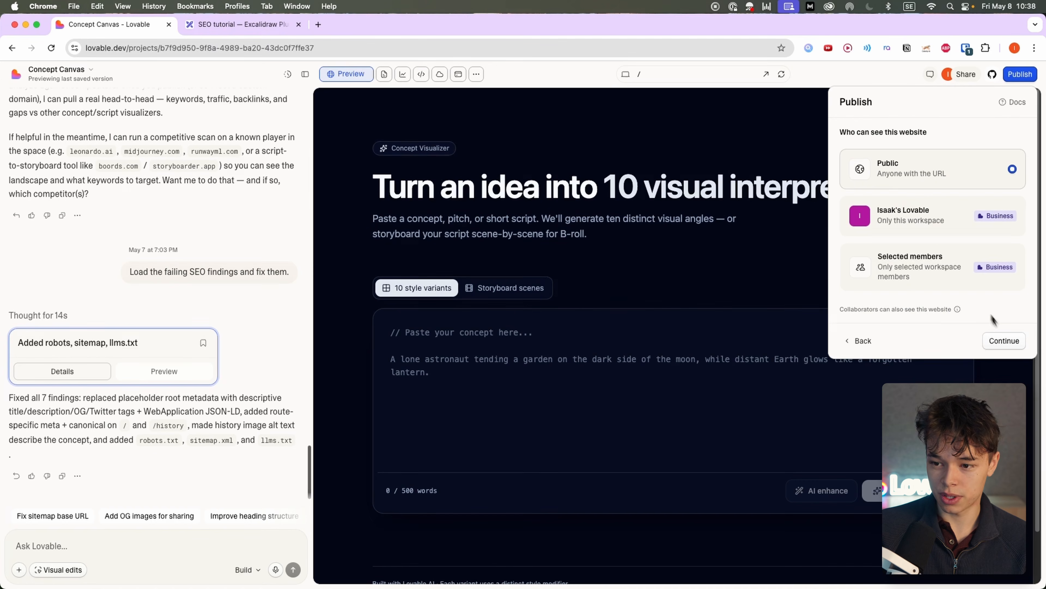
click(1004, 340)
triple_click(942, 174)
key(Right)
key(alt+Left)
key(alt+Left)
key(alt+Left)
key(alt+Left)
key(alt+Left)
key(alt+Left)
key(alt+Left)
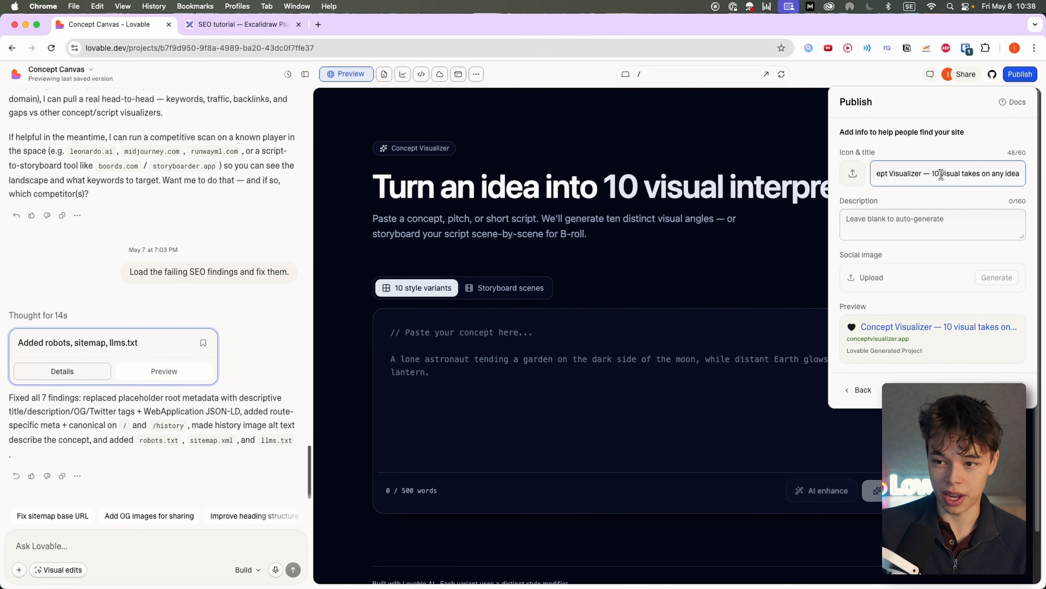
key(alt+Left)
key(alt+Right)
key(alt+Right)
key(alt+Right)
key(alt+Right)
key(alt+Right)
key(alt+Right)
key(alt+Right)
key(alt+Right)
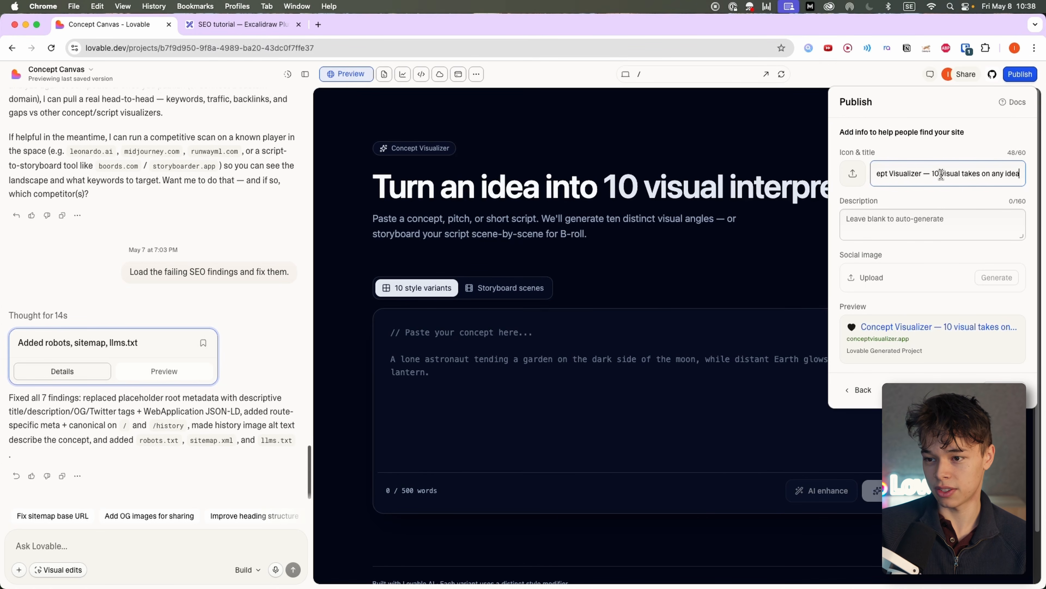
click(852, 175)
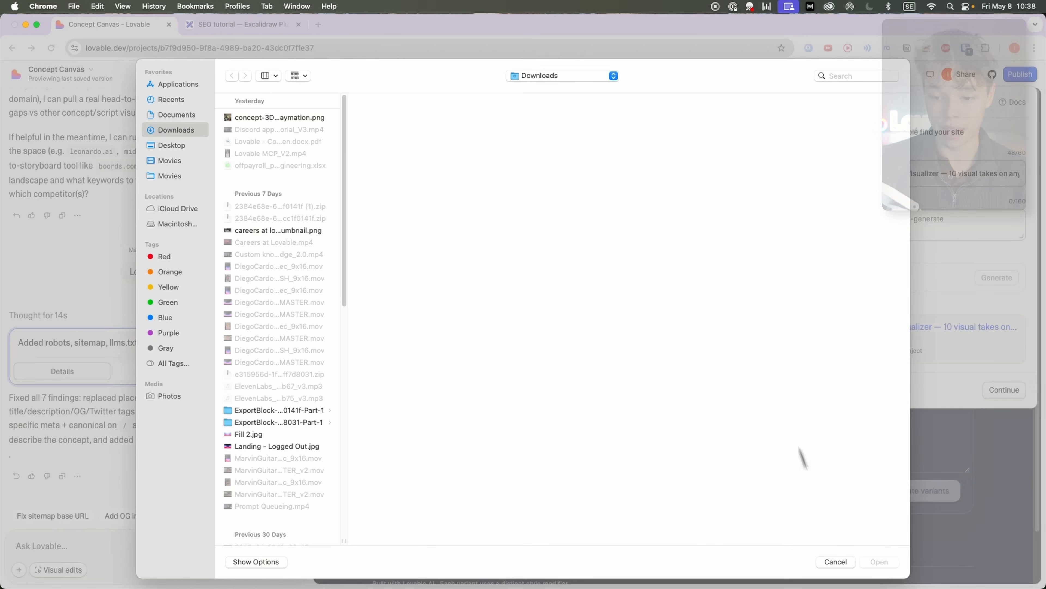
click(836, 561)
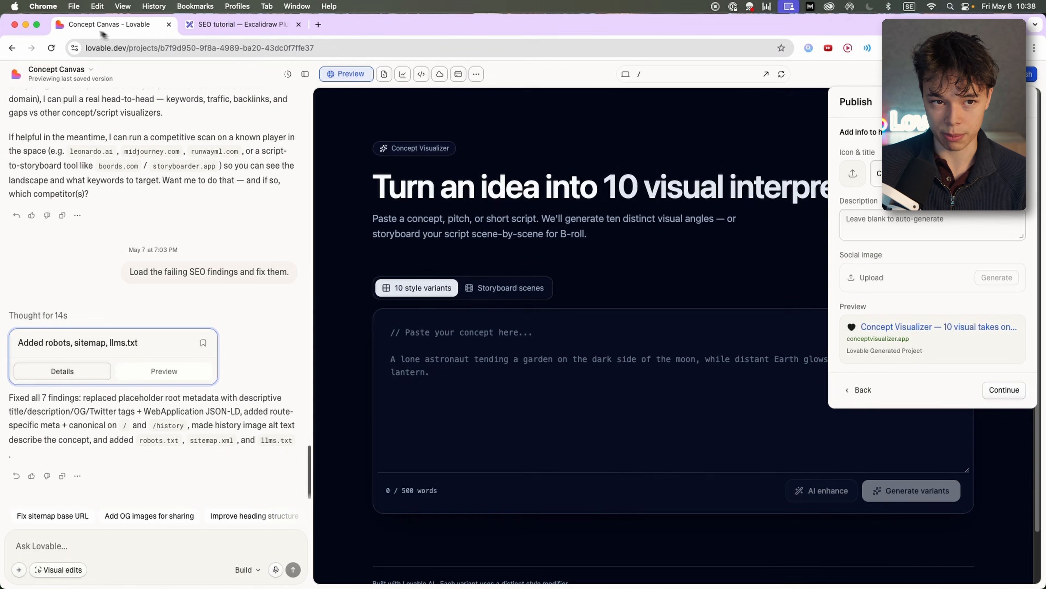
- Open chatgpt.com in a new browser tab
click(319, 25)
text(faction)
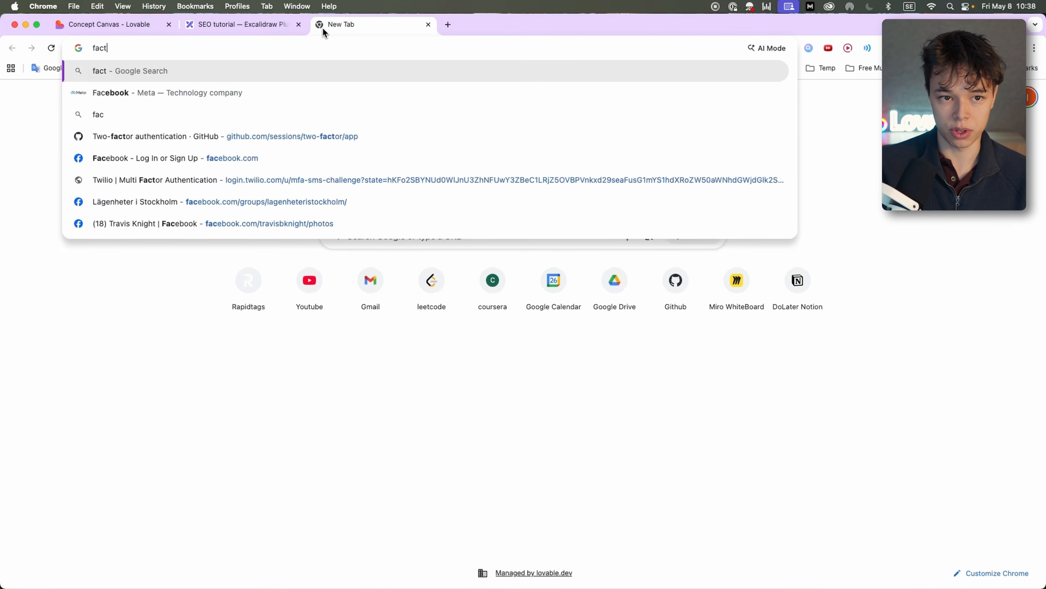
key(super+a)
text(f)
key(BackSpace)
key(BackSpace)
key(super+w)
click(323, 27)
text(chatgpt.com)
key(Return)
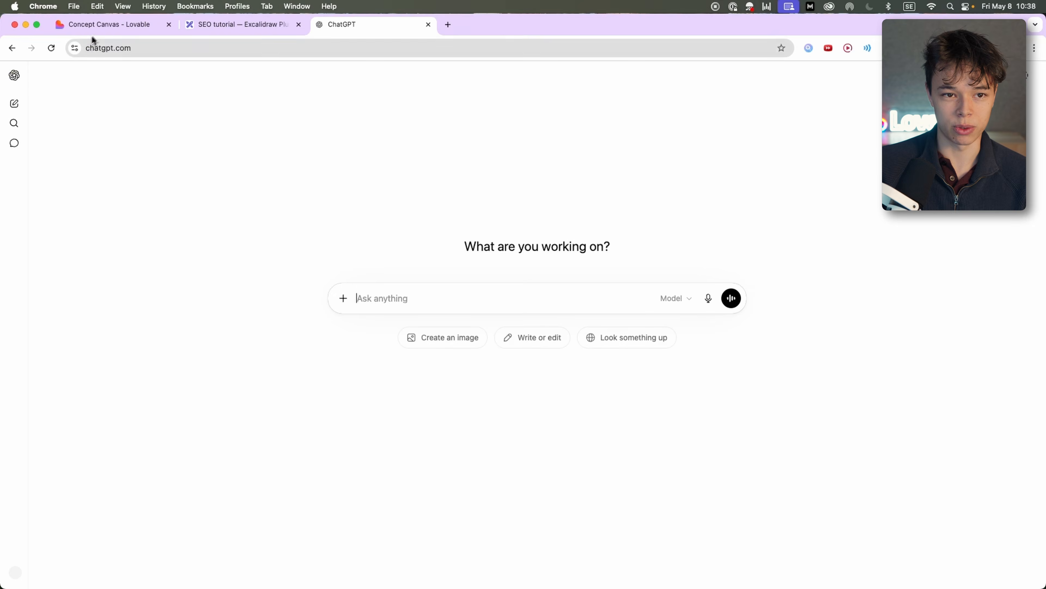
- Return to Lovable and send "Can you AI generate a Favicion for my website and a OG image, and send them in the chat"
click(101, 28)
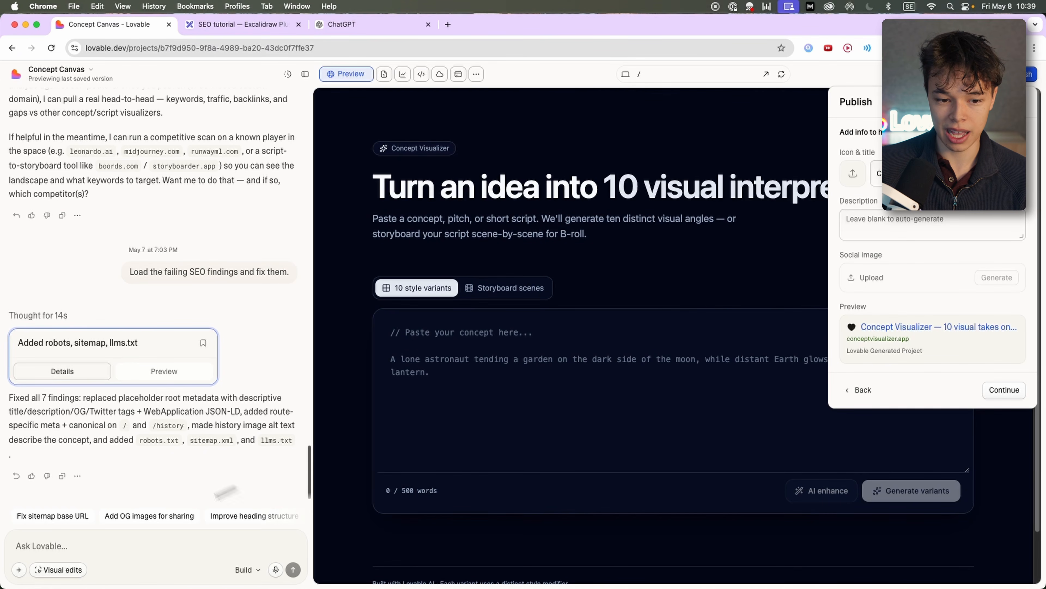
click(124, 545)
text(Can you AI generate a Favicion for my awebsite)
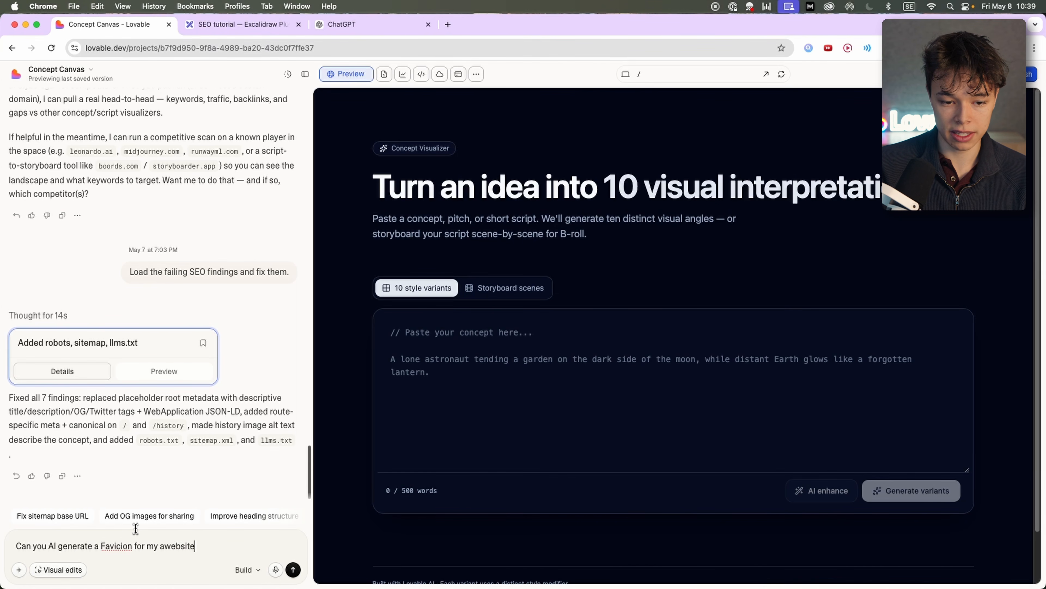
key(alt+BackSpace)
text(website and a OG image, and sen)
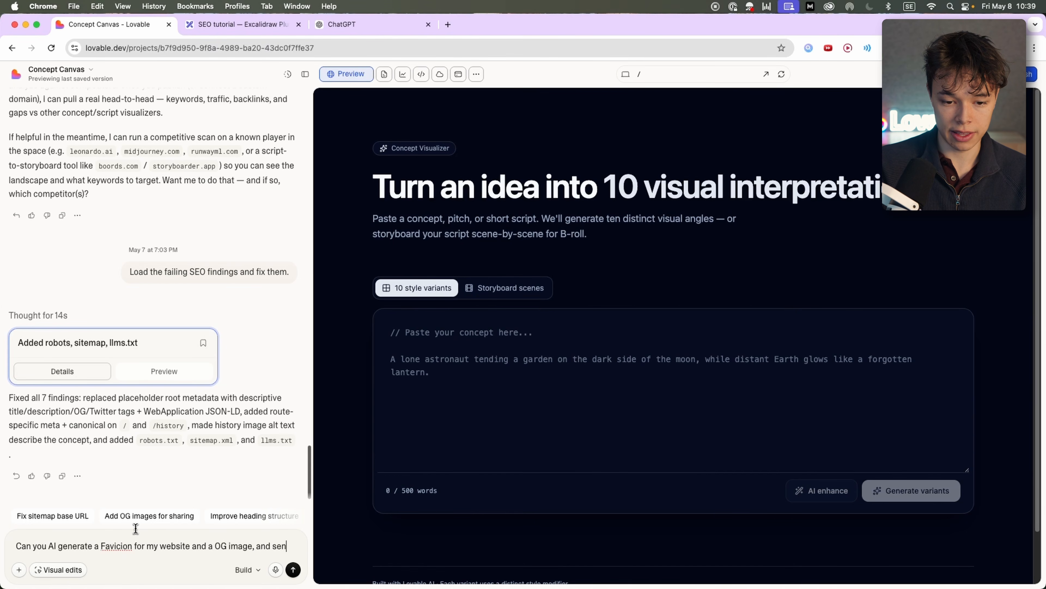
text(d them in the chat)
key(Return)
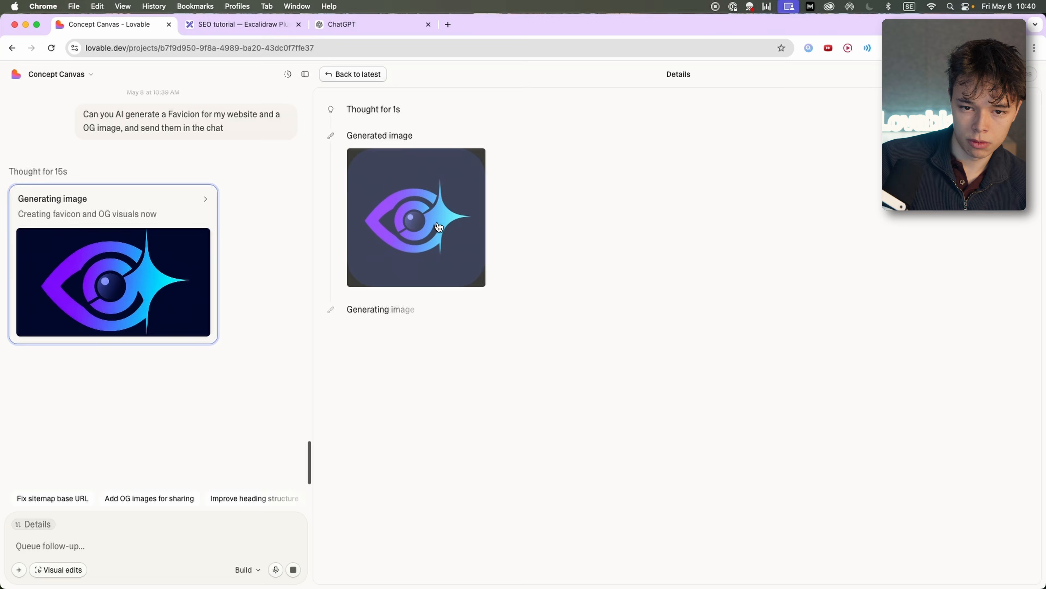
- Look at the generated favicon image in the task details and dismiss its image options without choosing any
click(443, 233)
right_click(448, 234)
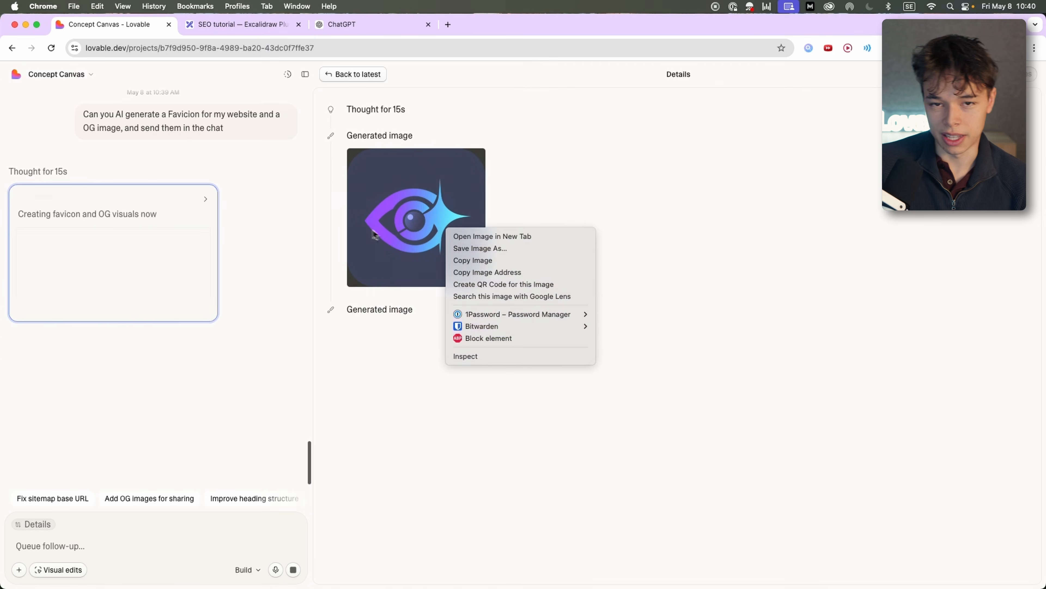
click(336, 208)
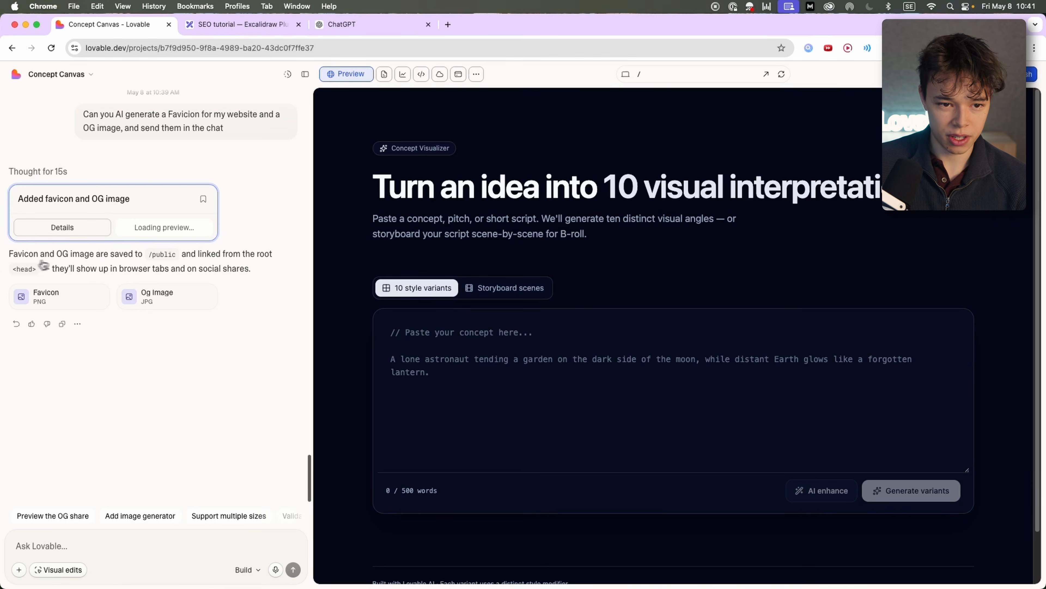
- Open the generated favicon.png and og-image.jpg files and inspect both images
click(49, 295)
click(397, 143)
click(399, 158)
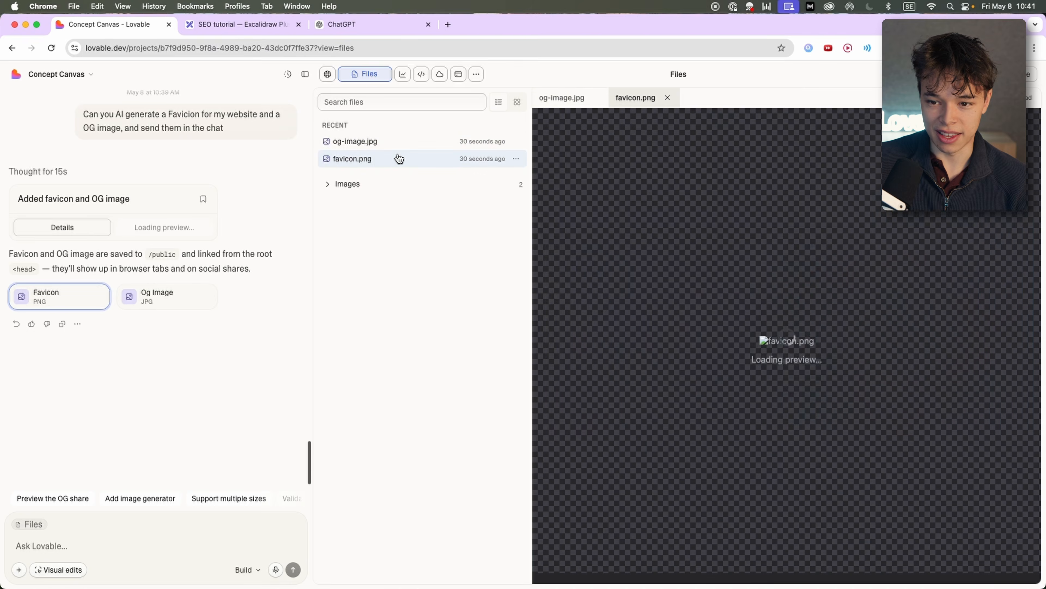
click(398, 145)
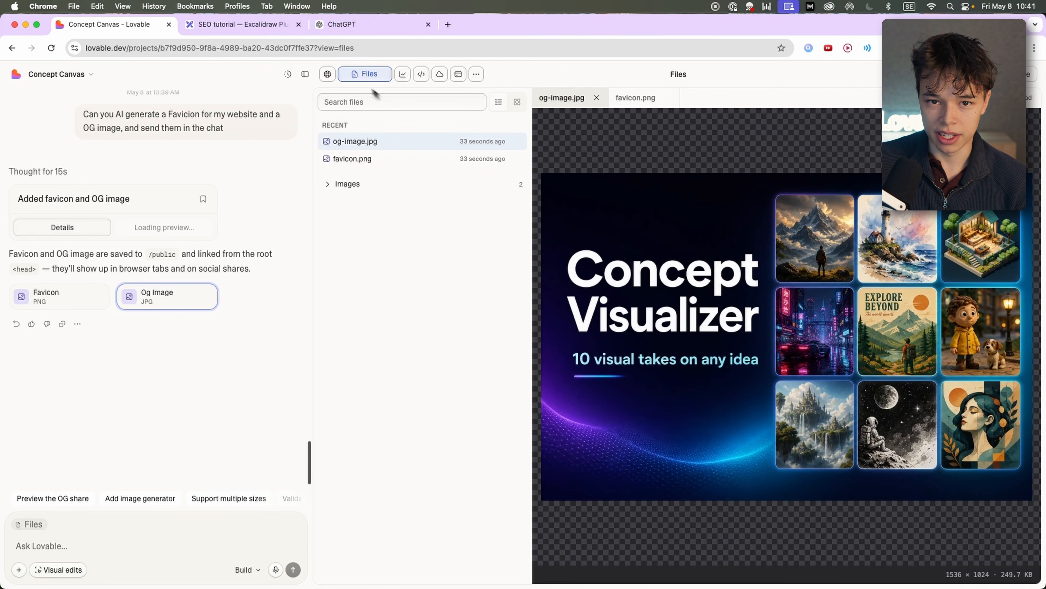
- Return to the app preview and proceed through publishing on conceptvisualizer.app with public visibility up to the site info
click(327, 74)
click(1017, 75)
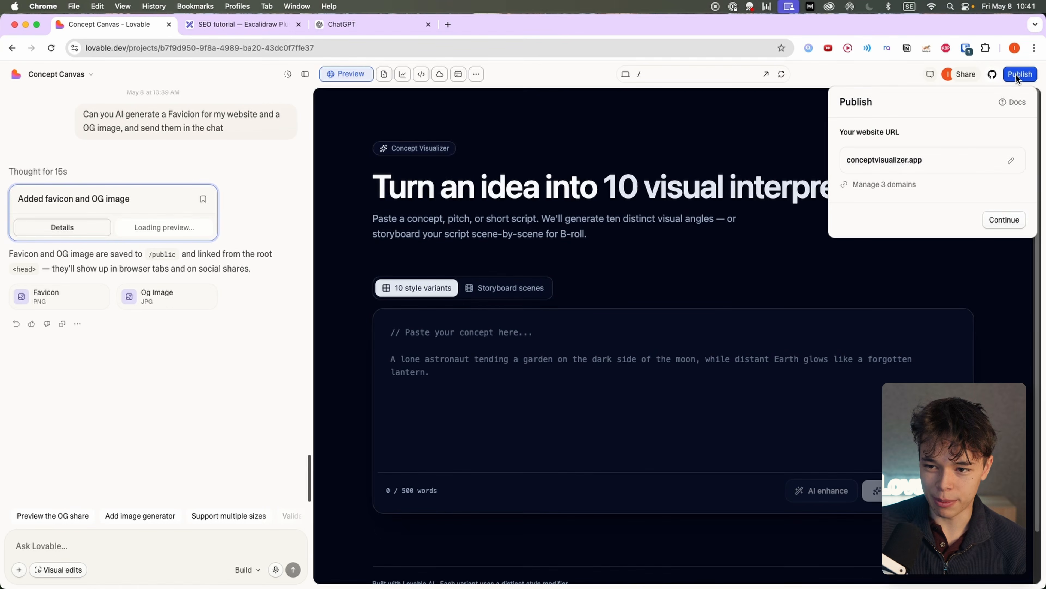
click(1006, 221)
click(1004, 340)
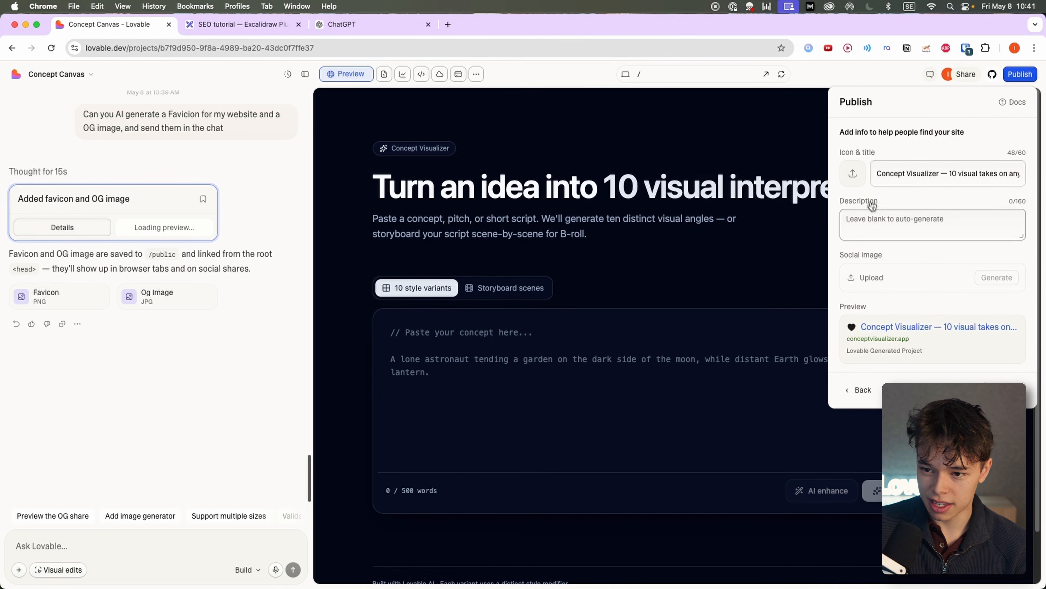
- Open the generated OG image from the chat and download it
click(164, 296)
right_click(730, 163)
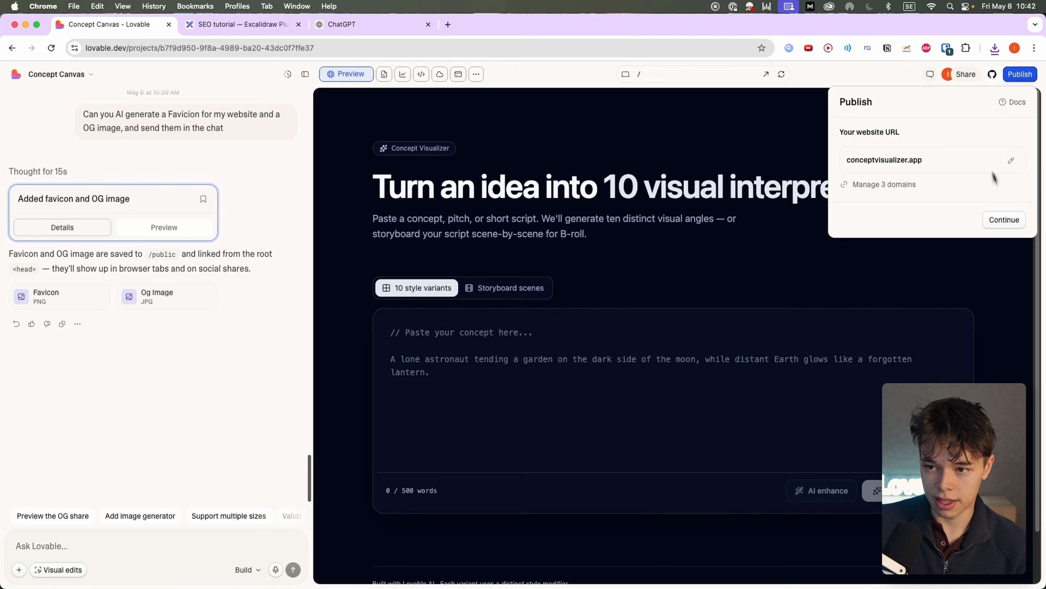
- Keep conceptvisualizer.app and public visibility, upload favicon.png as the site icon, and publish the website
click(1009, 225)
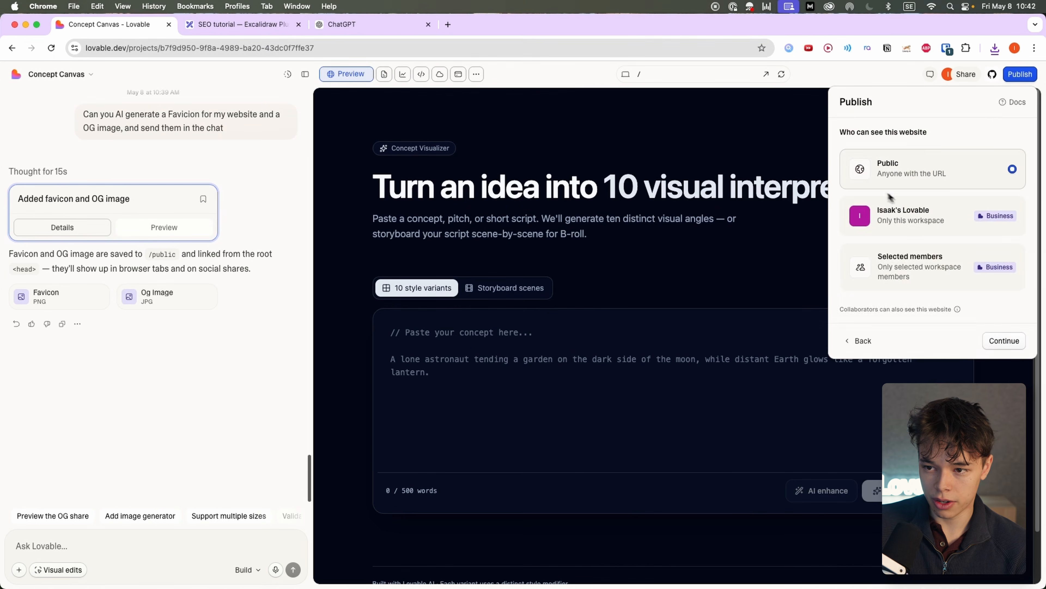
click(1001, 340)
click(853, 173)
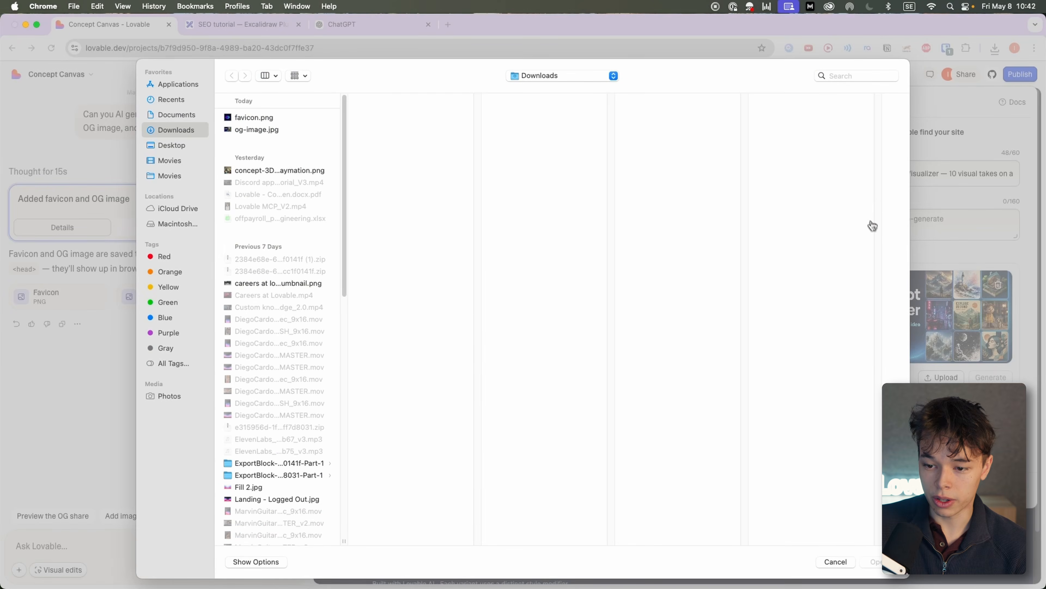
click(877, 563)
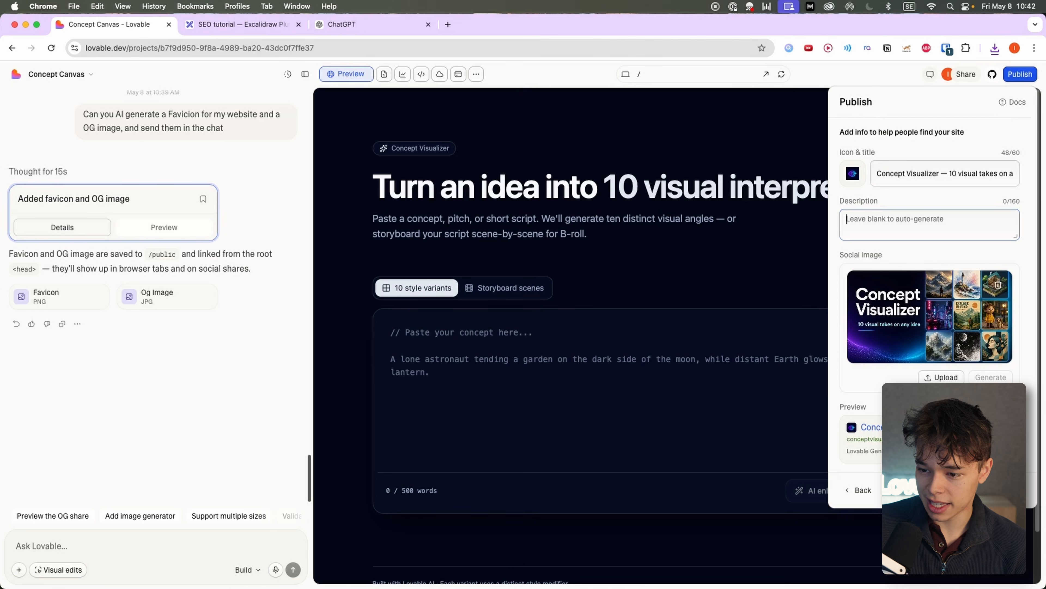
click(1001, 490)
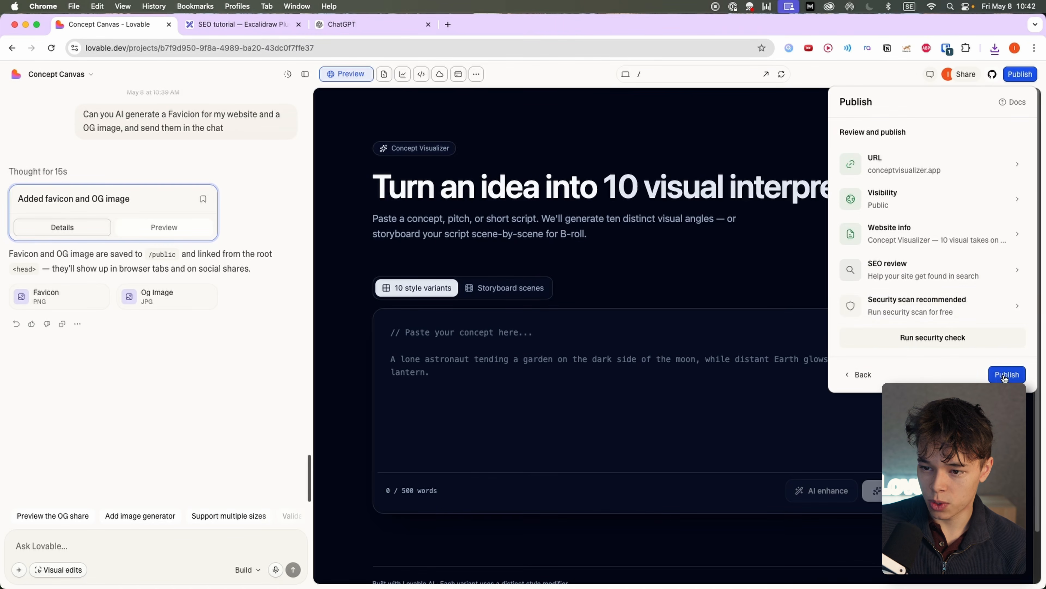
click(1006, 375)
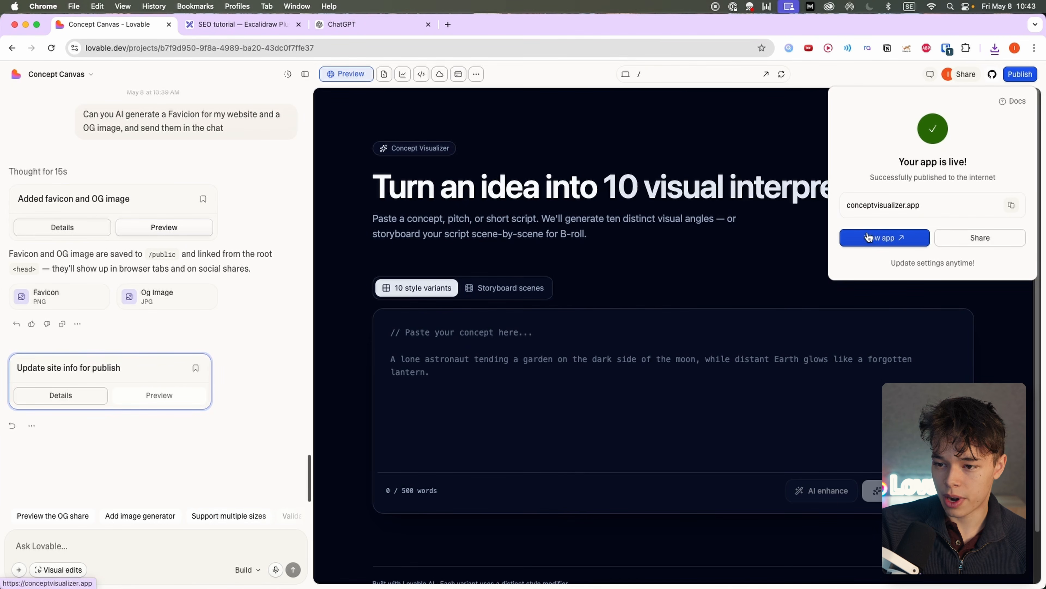
- Open the published conceptvisualizer.app site and compare its browser tab icon and title with the Lovable project
click(889, 243)
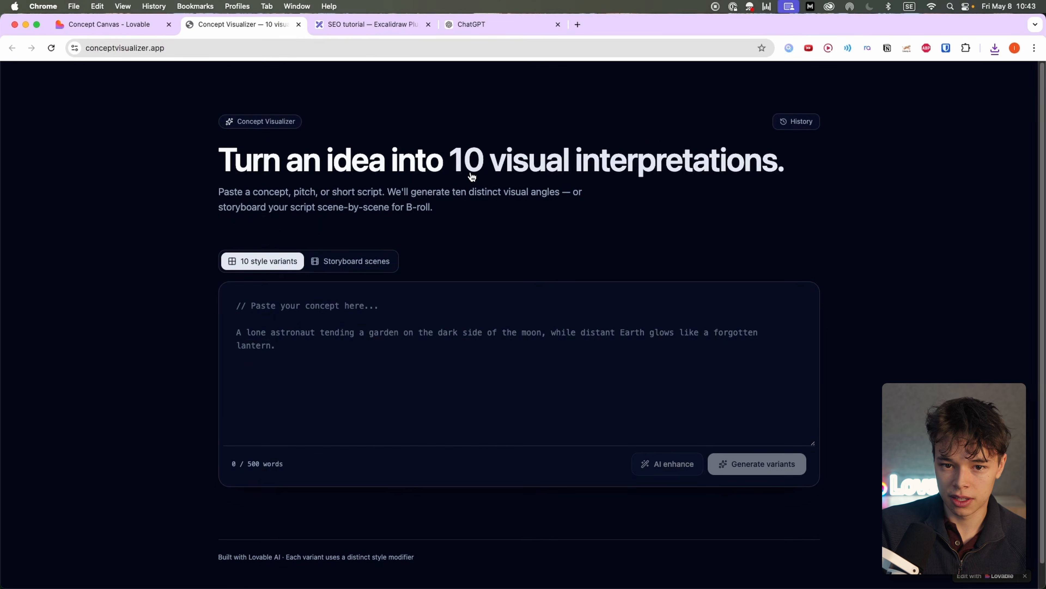
click(184, 48)
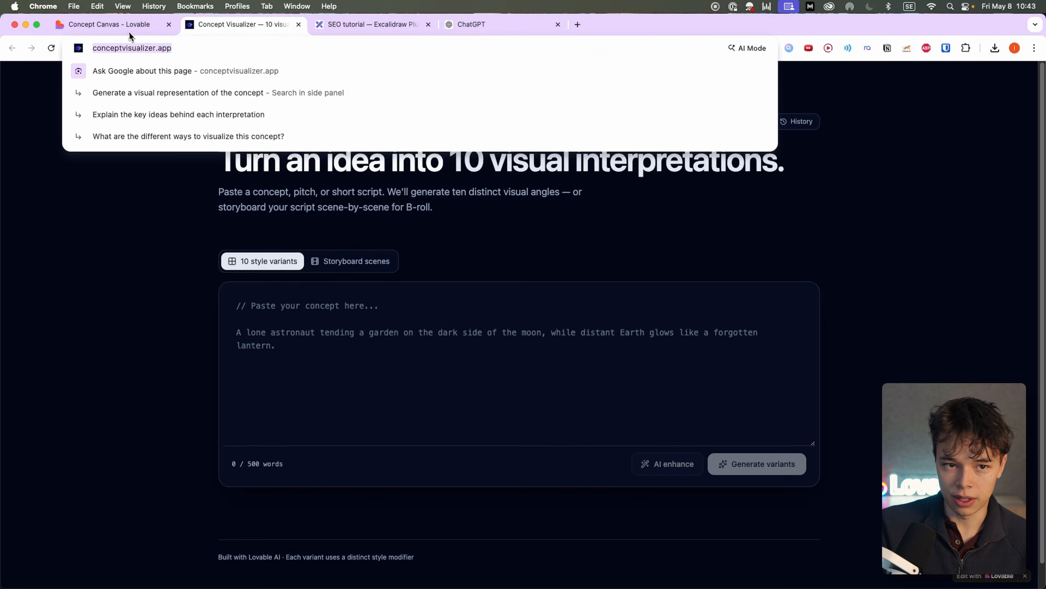
click(105, 27)
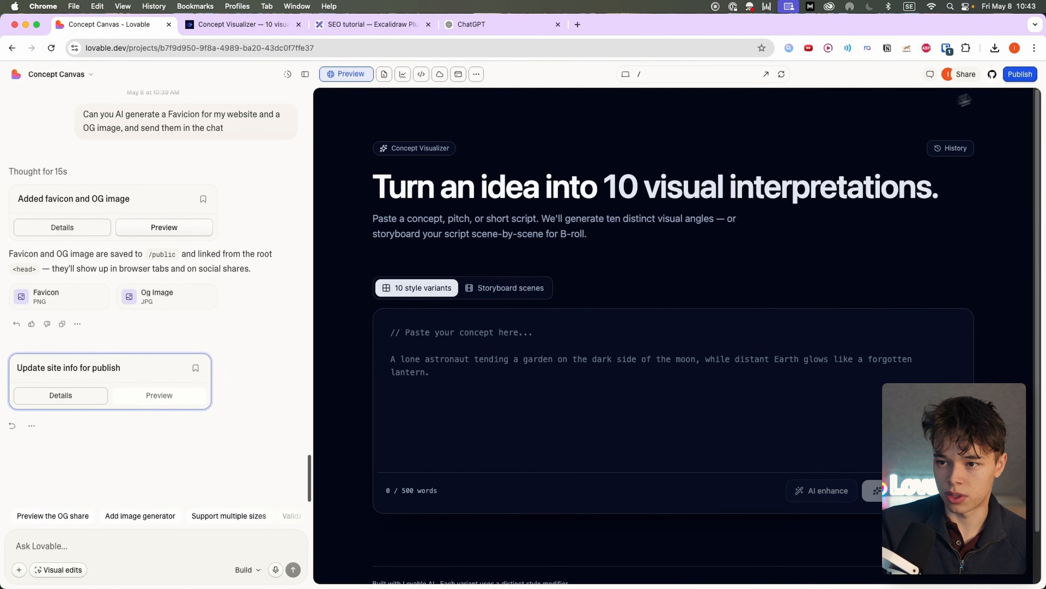
click(269, 35)
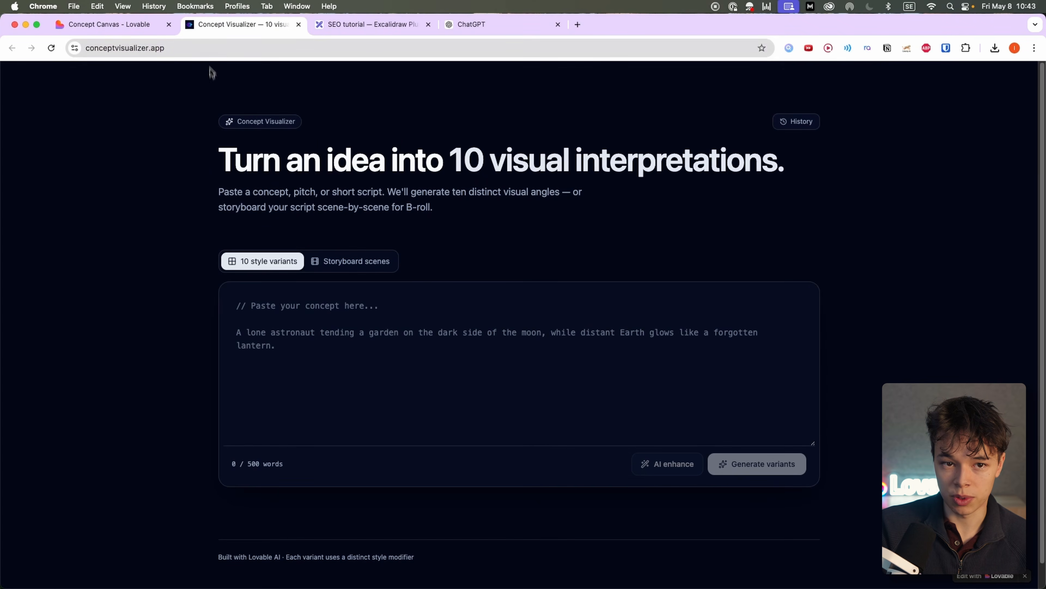
- Search Google for a way to check a website's SEO details and open the Semrush site audit page
click(188, 51)
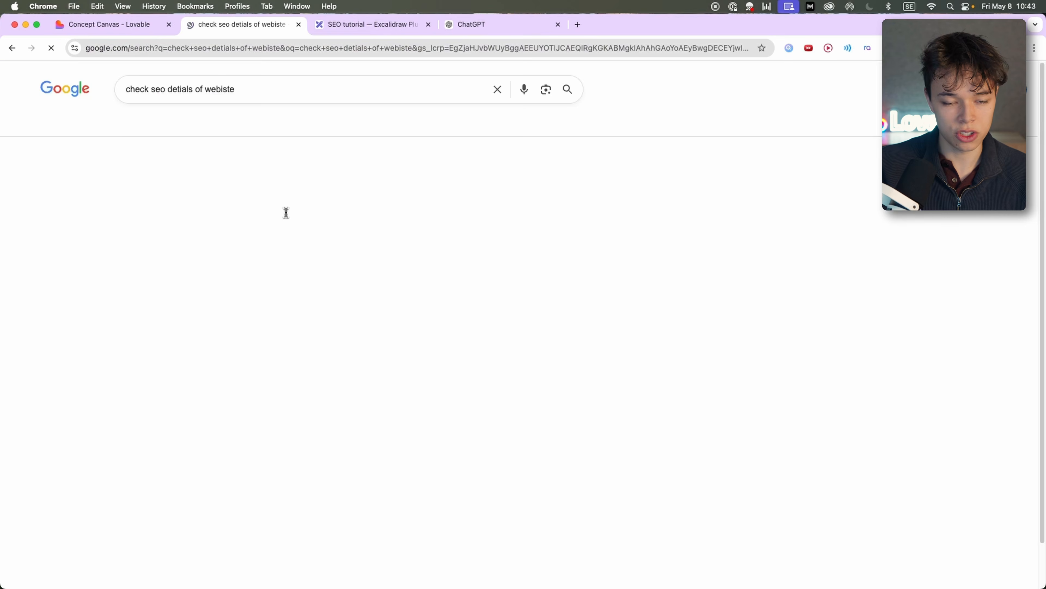
scroll(295, 161, down, 1)
super+click(203, 217)
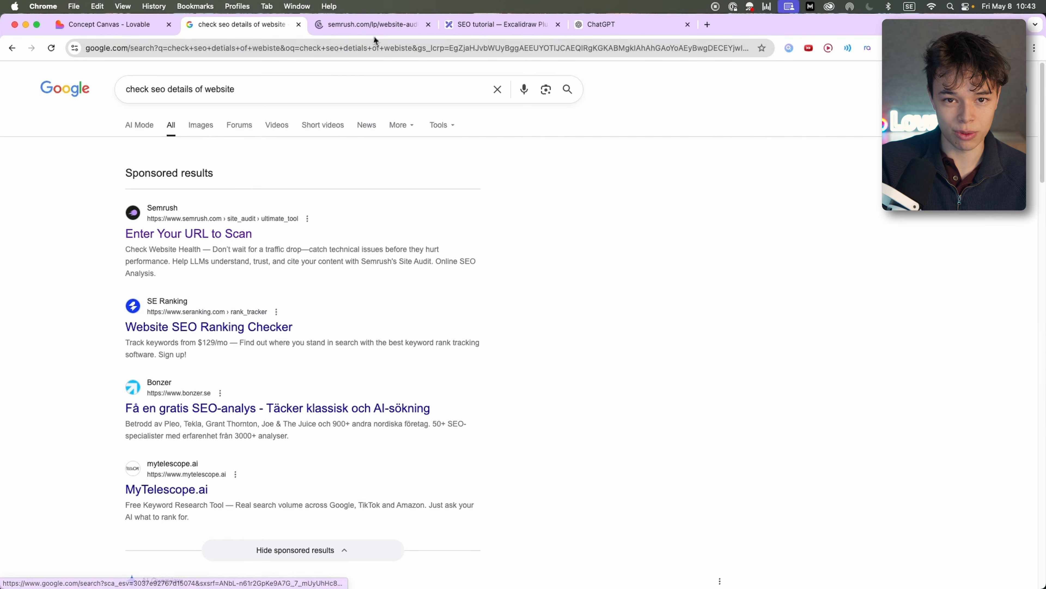
click(310, 31)
click(299, 24)
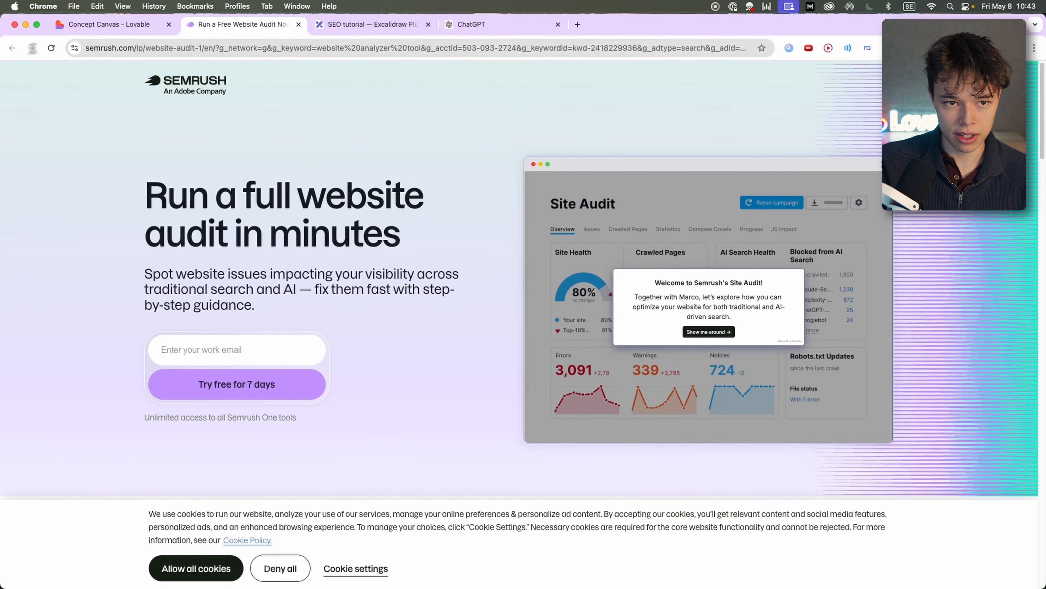
- Search for a free website SEO checker and open Seobility's SEO Checker
click(356, 26)
click(268, 24)
click(254, 48)
text(check )
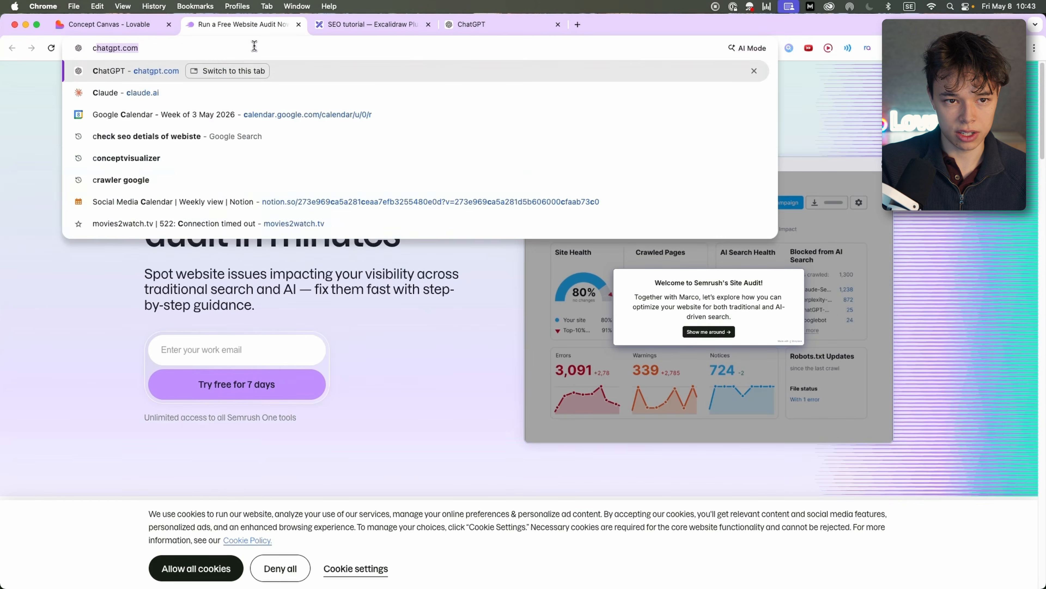
text(out)
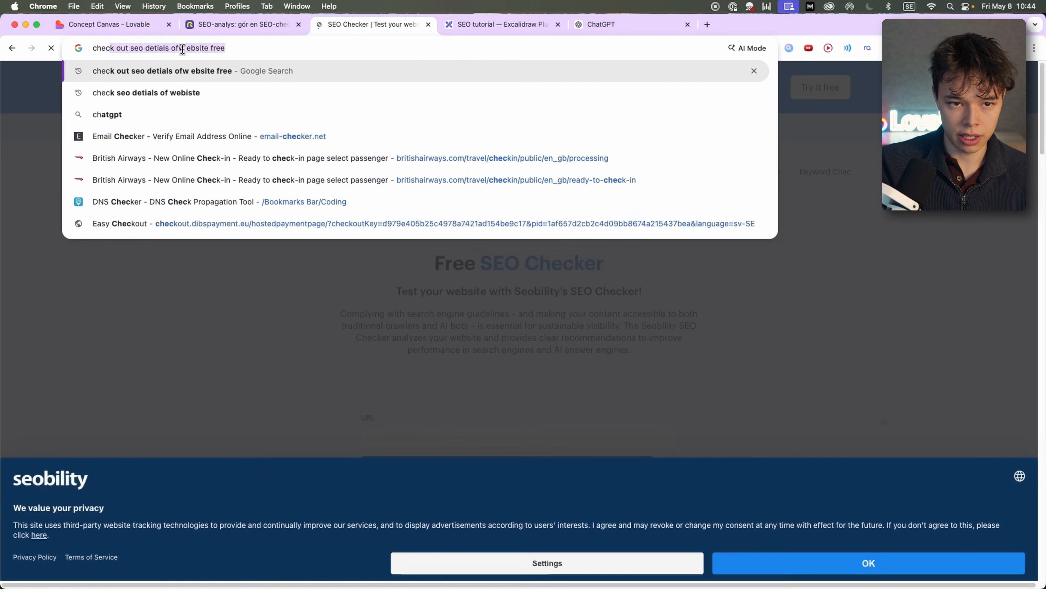
- Search for "check out meta data of website", open Hey Meta, and check the meta tags of conceptvisualizer.app
text(m)
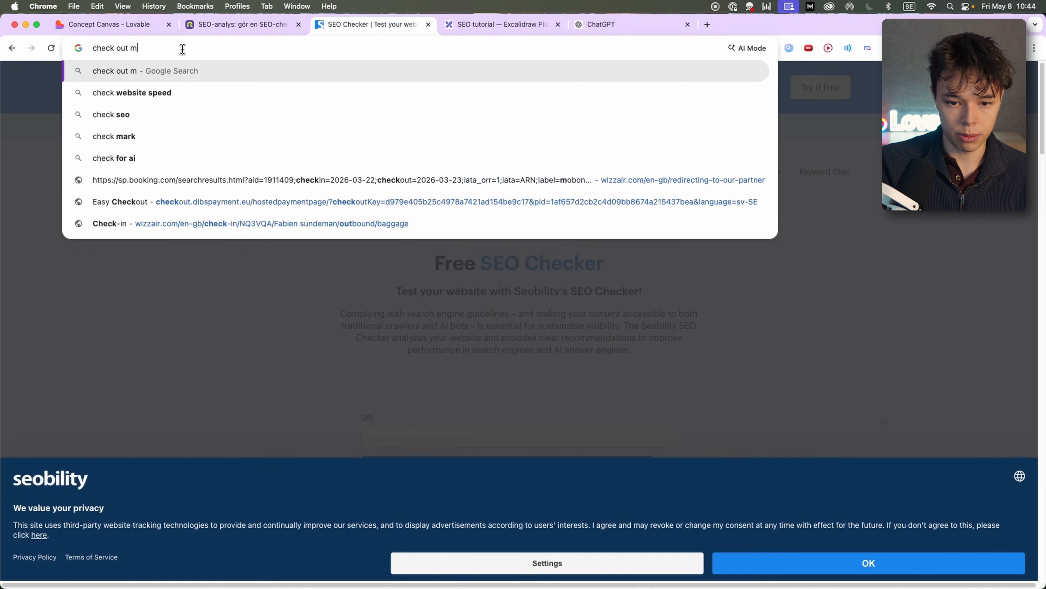
text(eta data o)
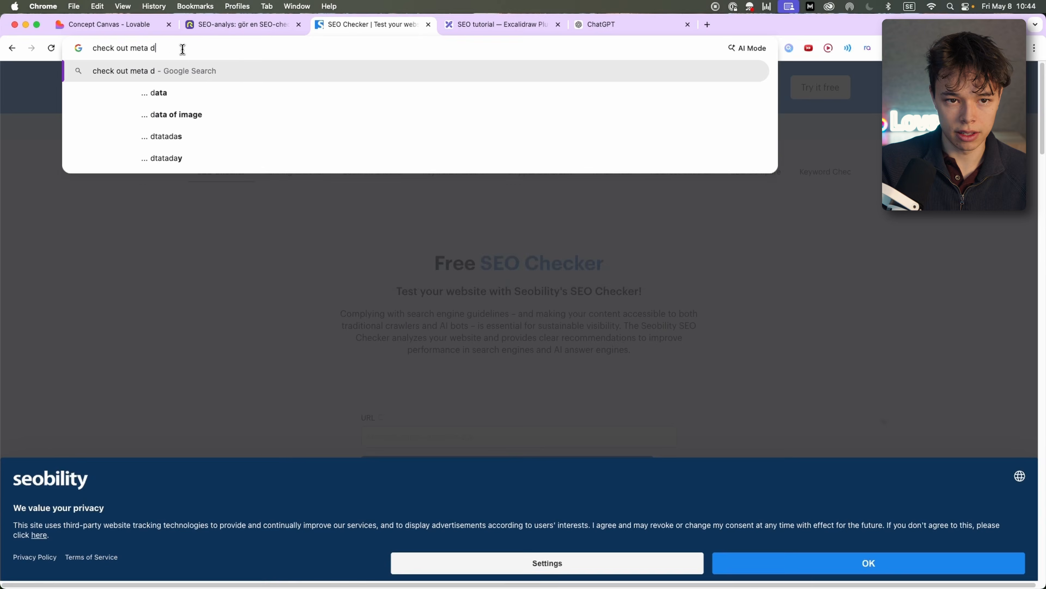
text(f website)
key(Return)
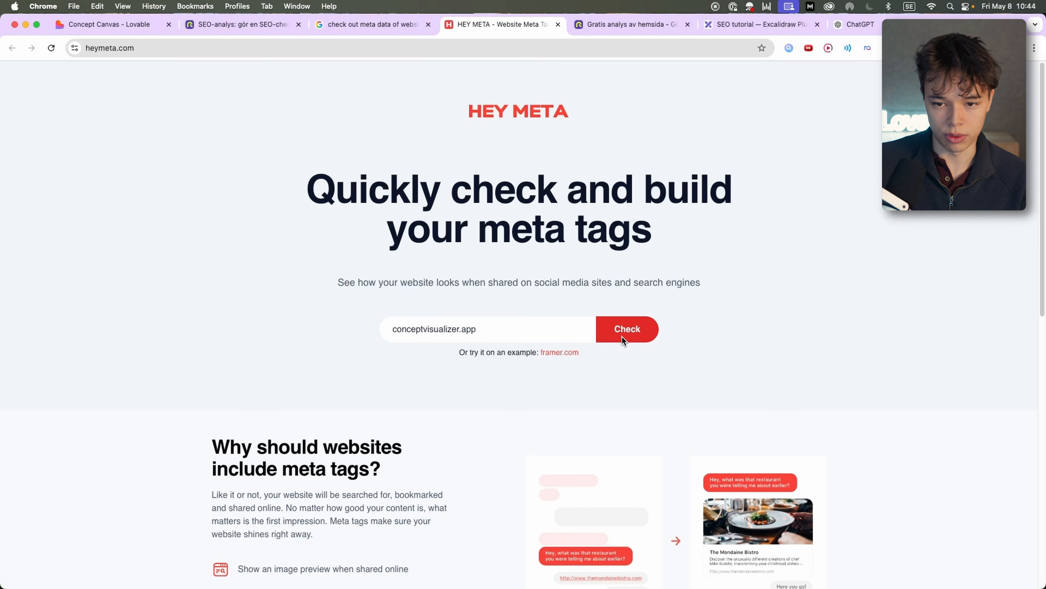
click(623, 340)
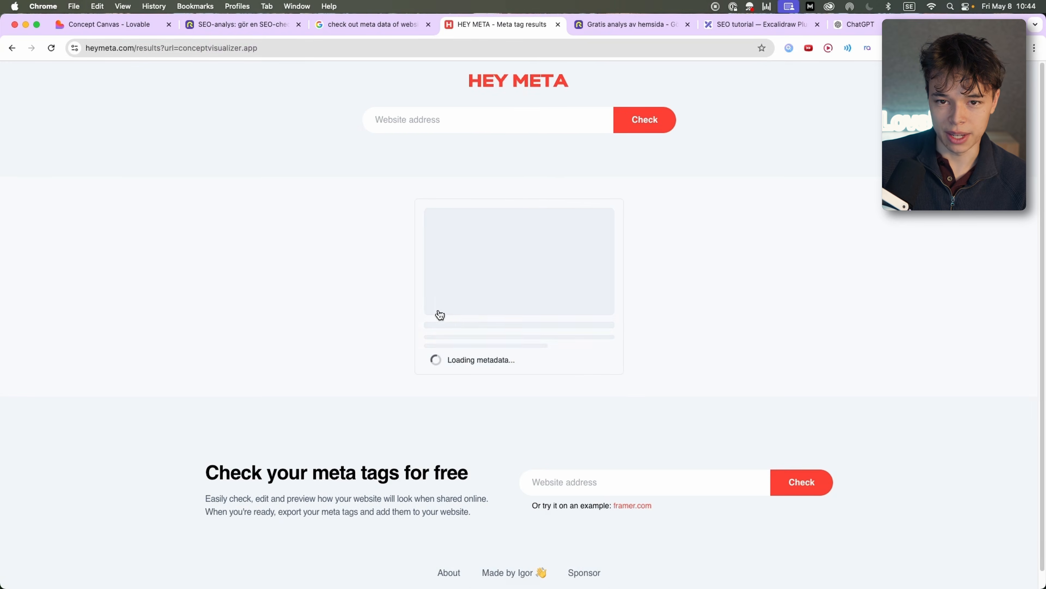
- Examine the social card preview, title, description, image and website address in the Hey Meta results
scroll(440, 313, down, 3)
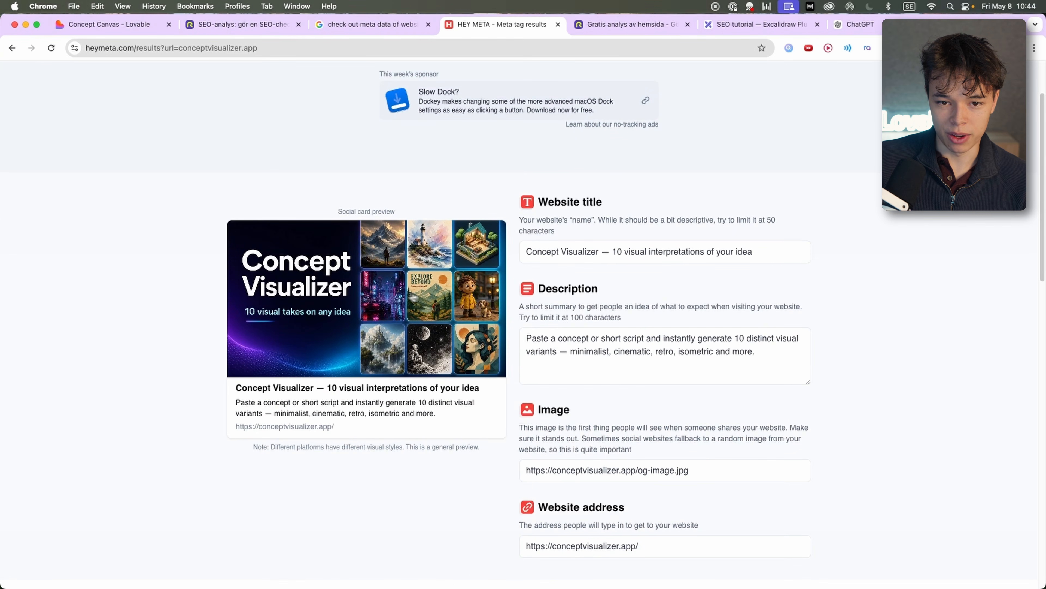
drag(248, 387, 351, 389)
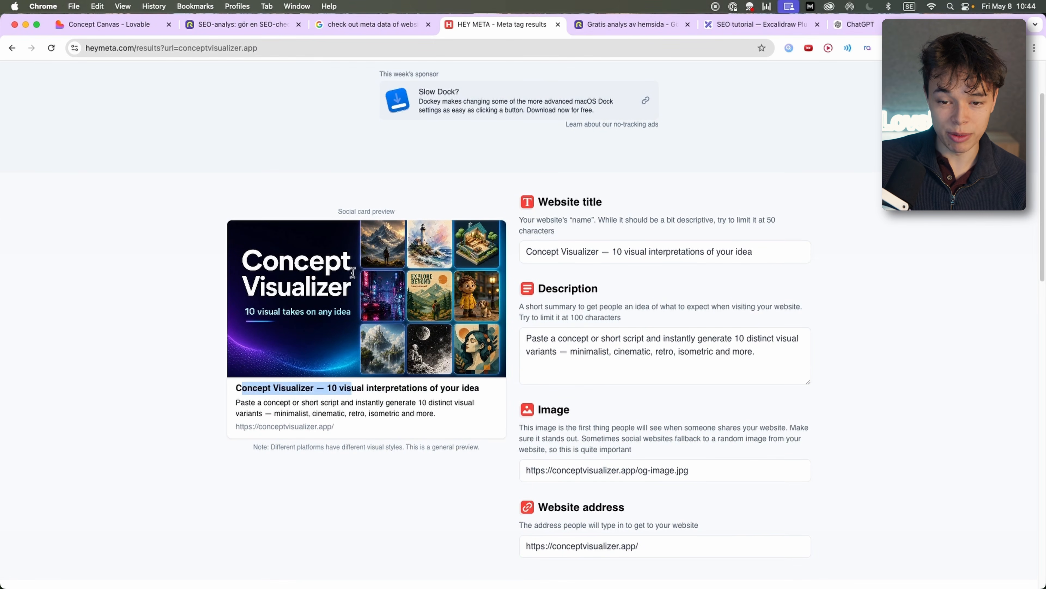
scroll(360, 268, down, 5)
scroll(553, 299, up, 5)
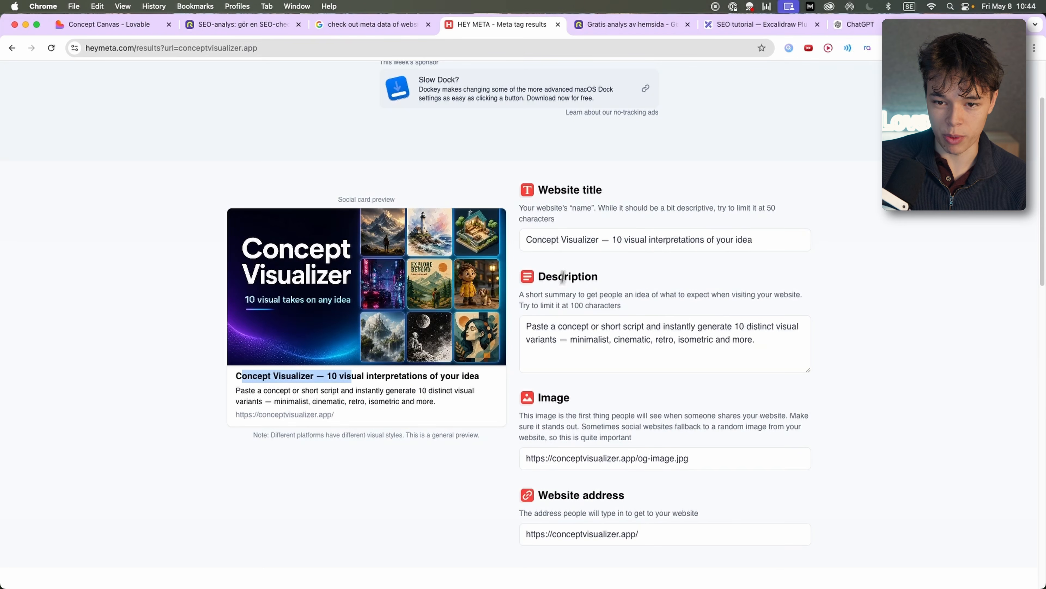
click(573, 241)
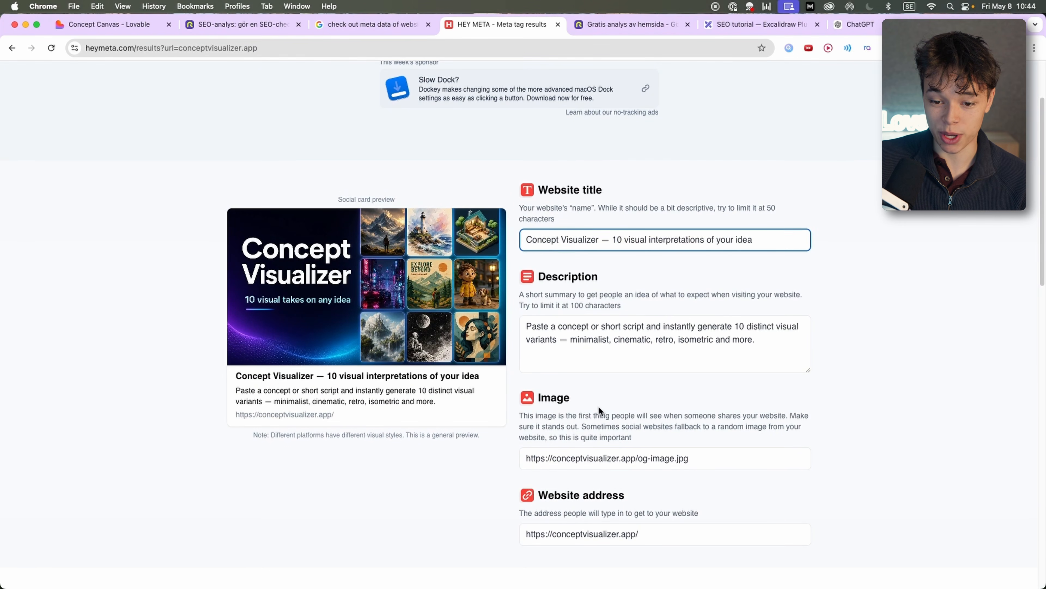
scroll(599, 410, down, 3)
click(566, 270)
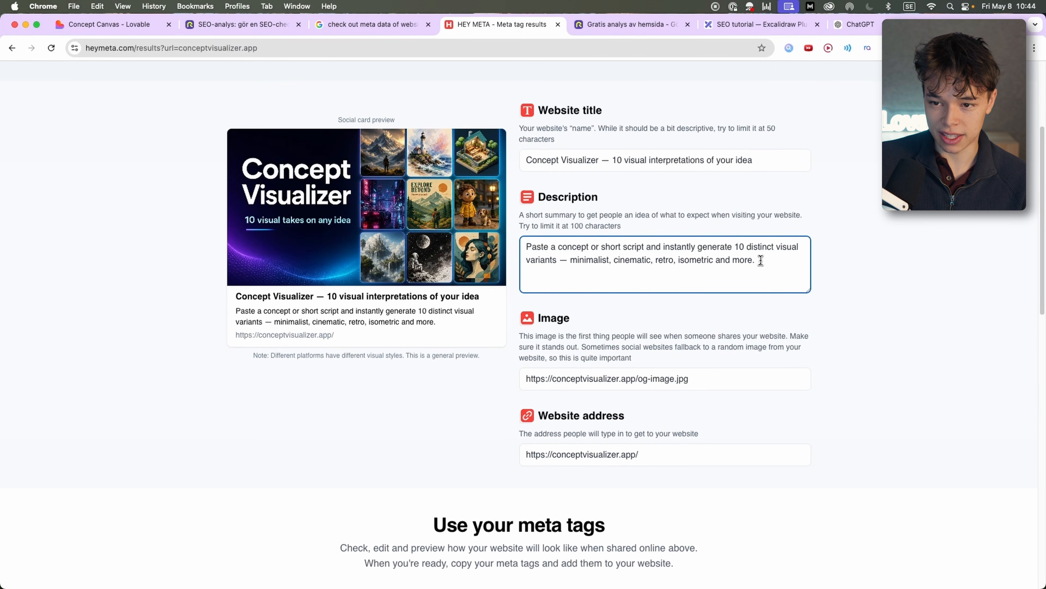
scroll(486, 334, down, 5)
scroll(458, 330, up, 7)
drag(252, 336, 537, 541)
scroll(515, 494, down, 5)
scroll(484, 430, up, 15)
- Close the Hey Meta, search and SEO checker pages and return to the Lovable project
key(super+w)
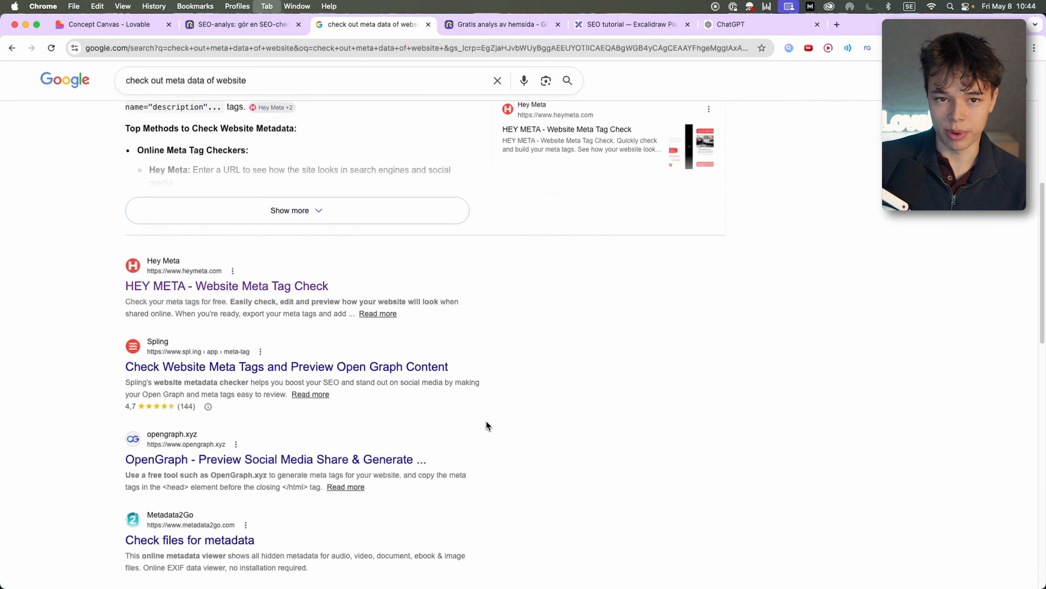
key(super+w)
key(super+alt+Left)
key(super+w)
key(super+w)
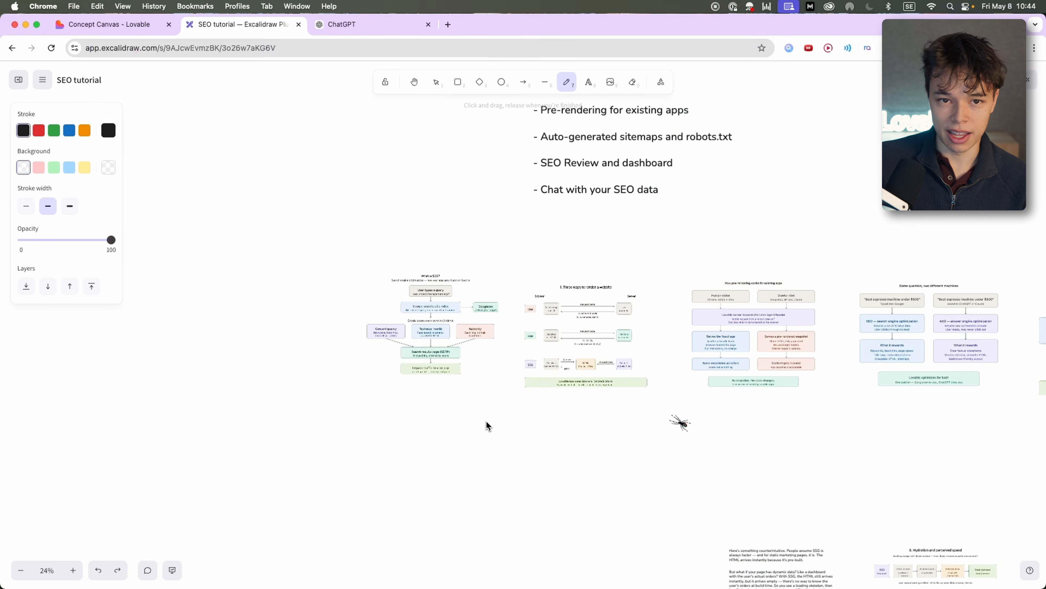
key(super+alt+Left)
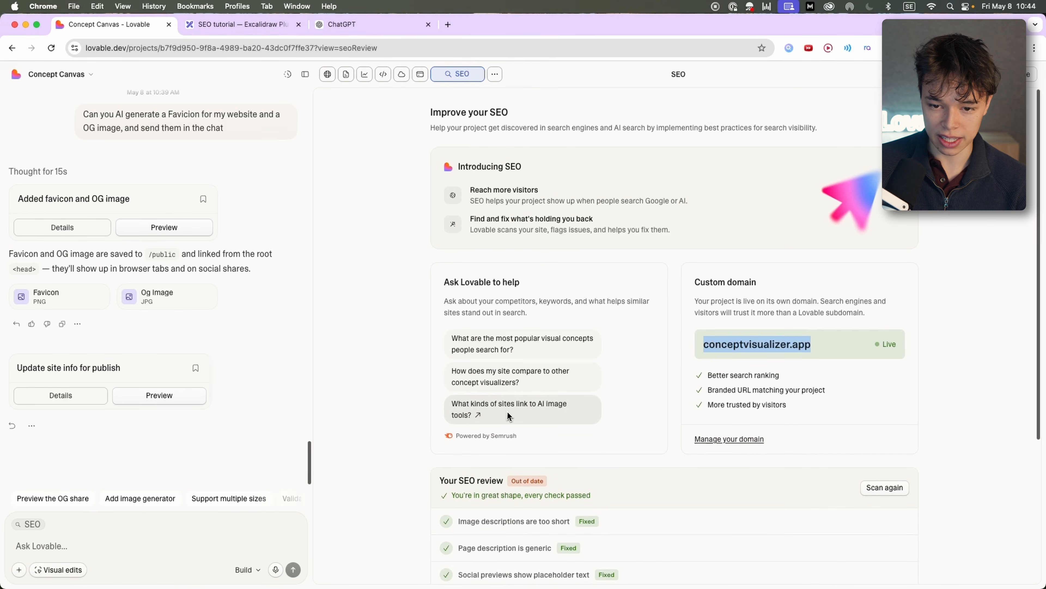
- Send the suggested SEO question "What are the most popular visual concepts people search for?" and return to the app preview
click(517, 346)
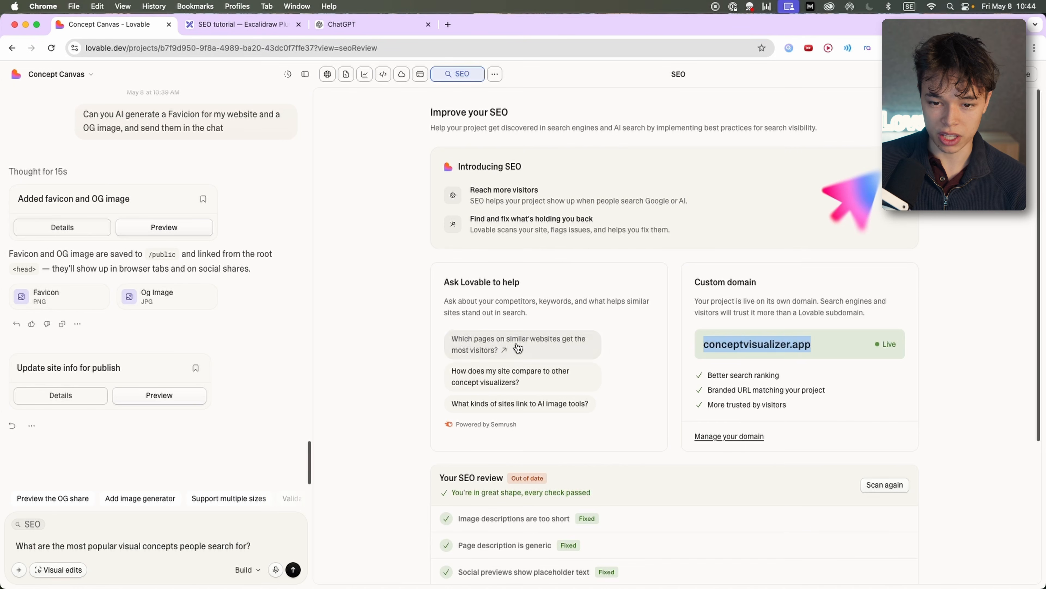
click(293, 569)
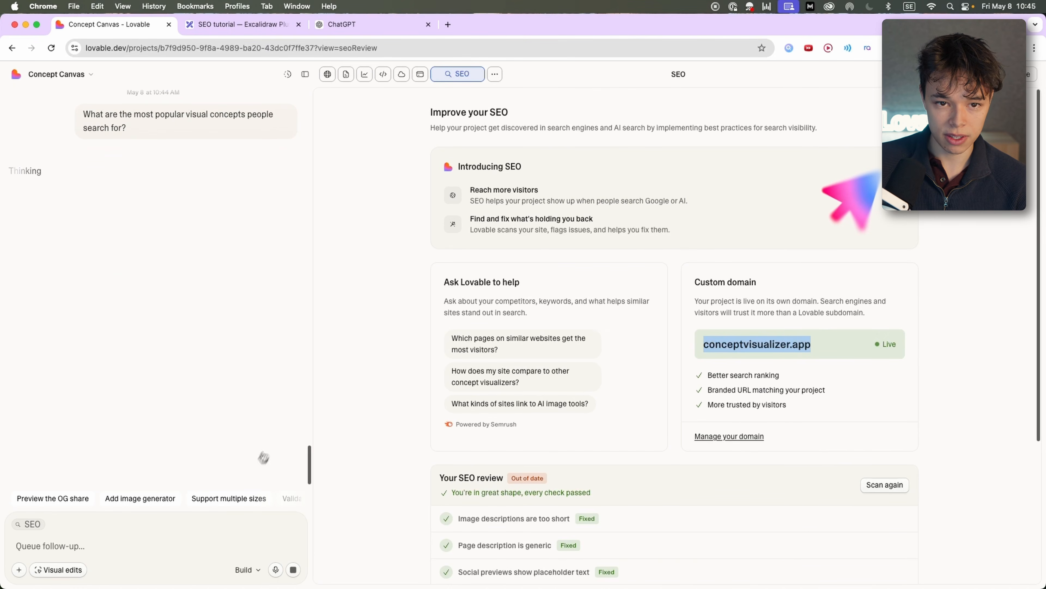
click(457, 74)
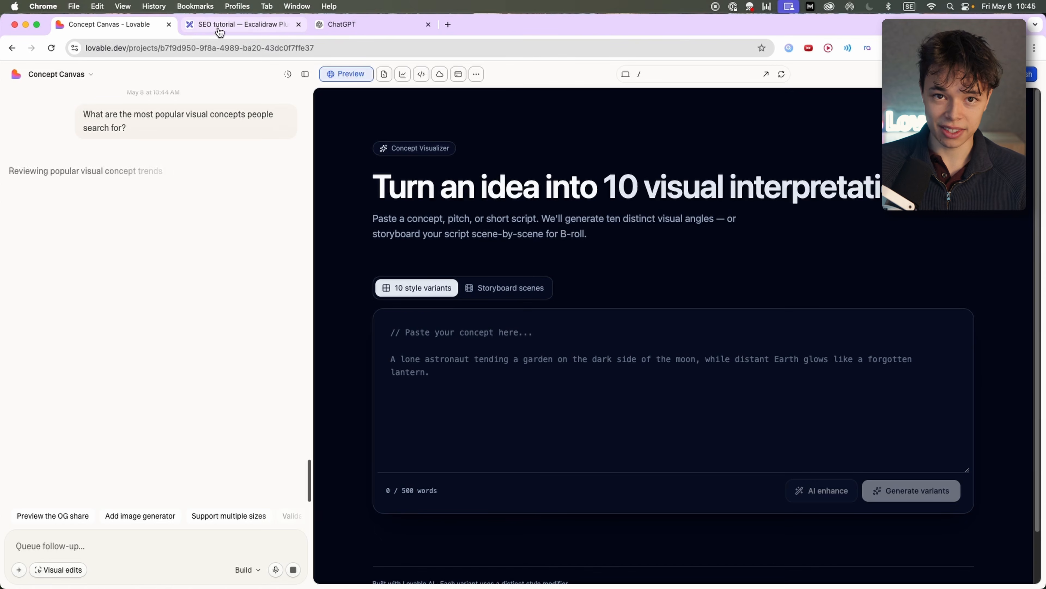
drag(138, 129, 81, 113)
click(112, 123)
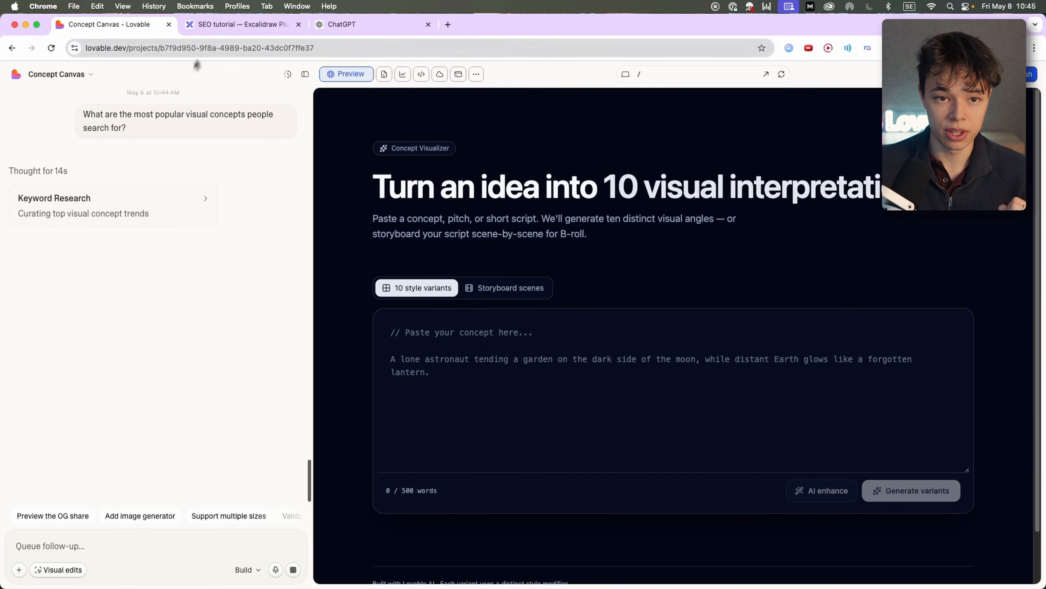
- Read through the Excalidraw diagram "Ask a question, get an answer, take action" and return to the Lovable chat
click(233, 25)
scroll(385, 296, down, 2)
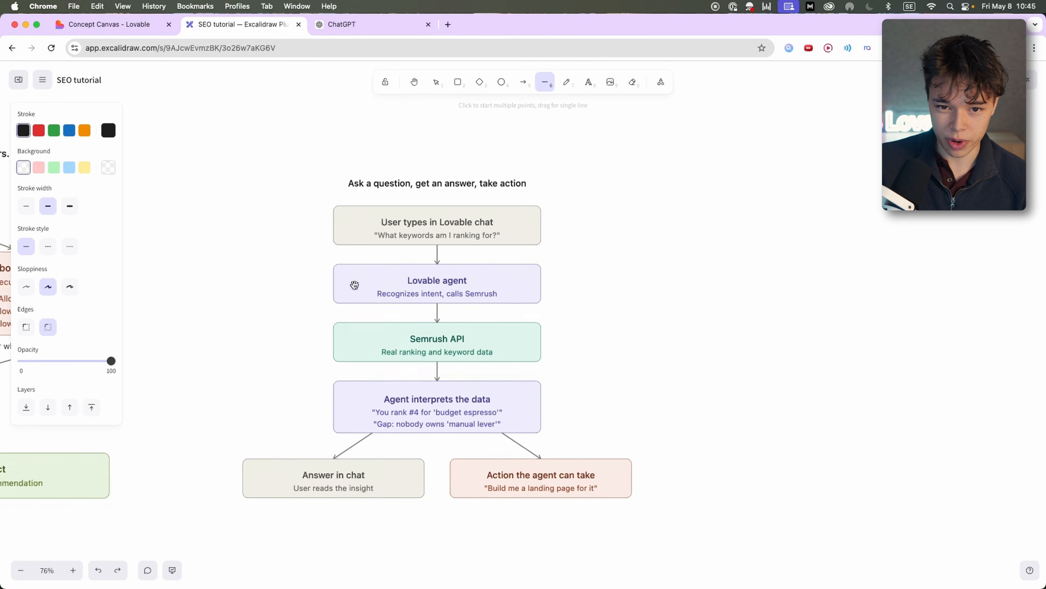
scroll(365, 270, up, 2)
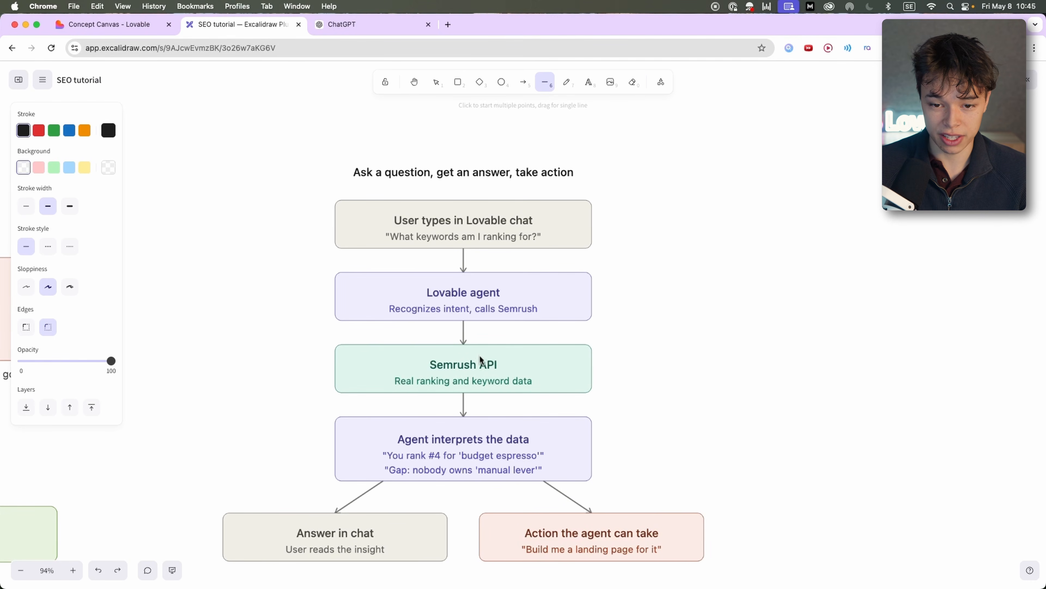
scroll(445, 373, down, 3)
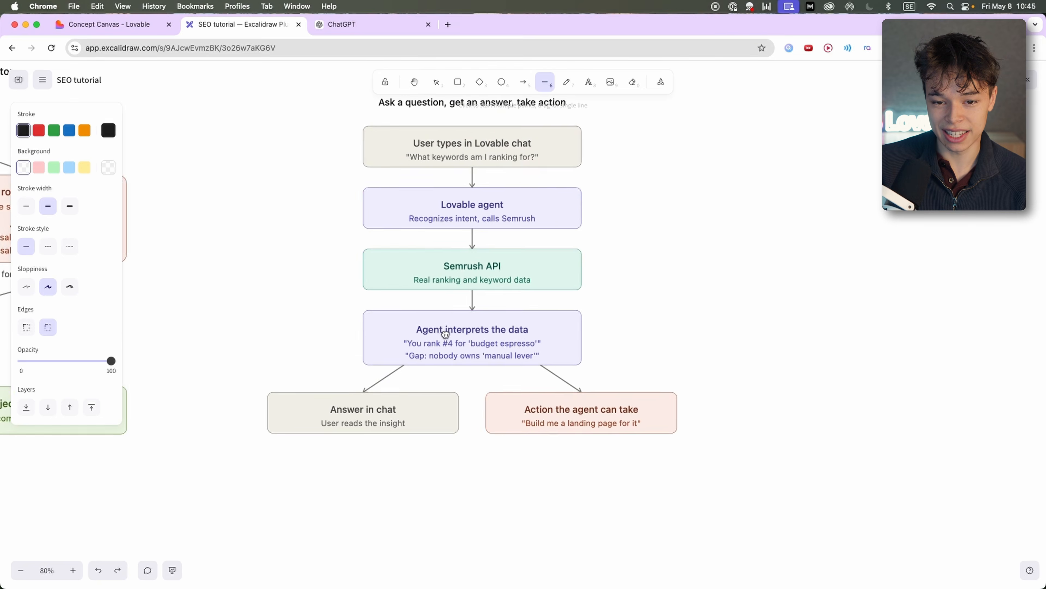
scroll(445, 333, up, 2)
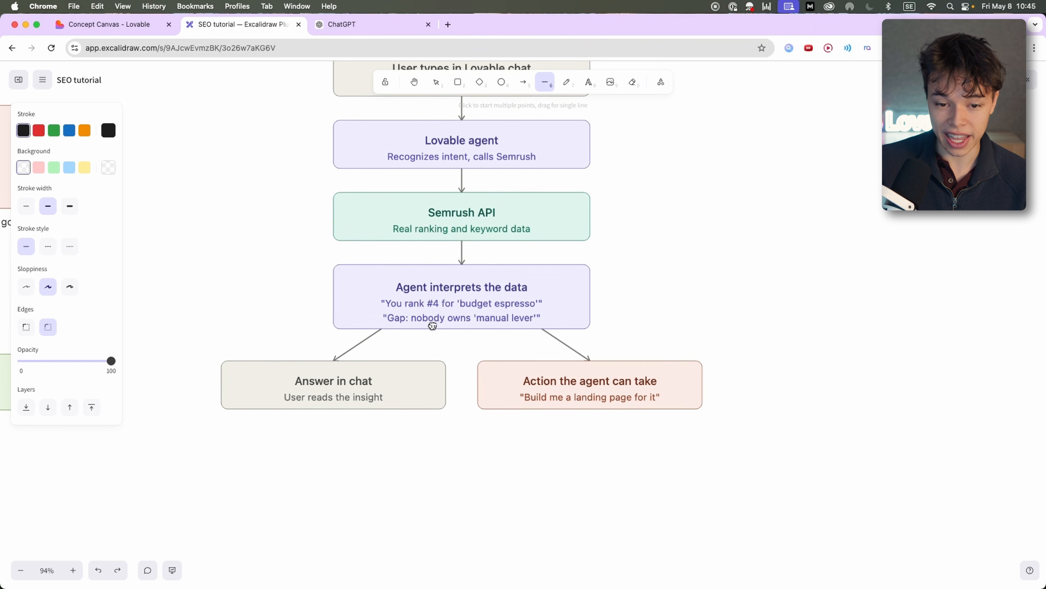
click(109, 25)
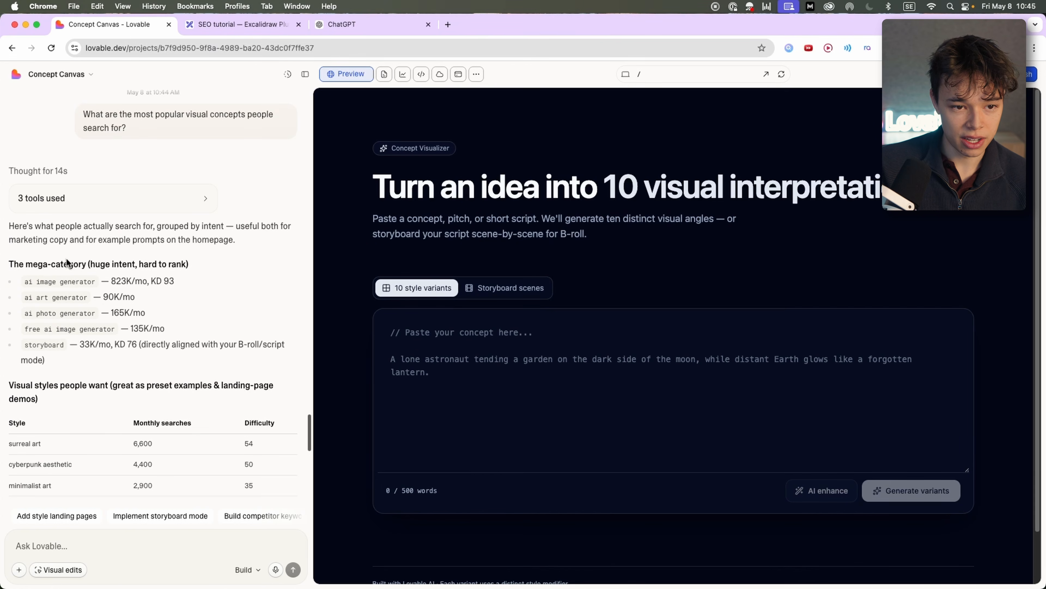
- Read the mega-category keywords with their monthly searches and difficulty in the chat answer
scroll(68, 260, down, 1)
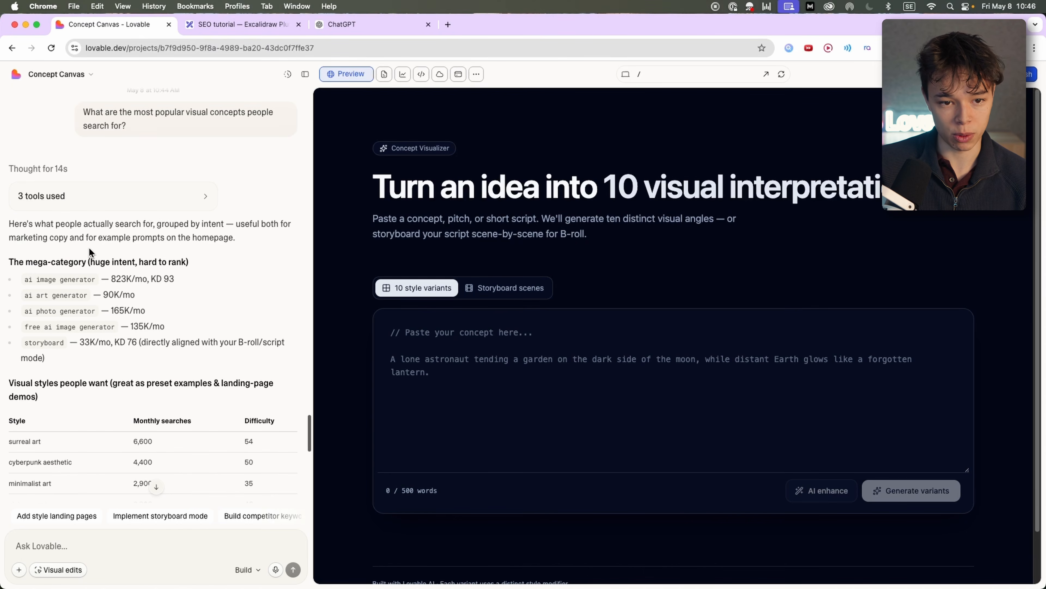
scroll(87, 257, down, 1)
drag(47, 263, 49, 264)
click(58, 265)
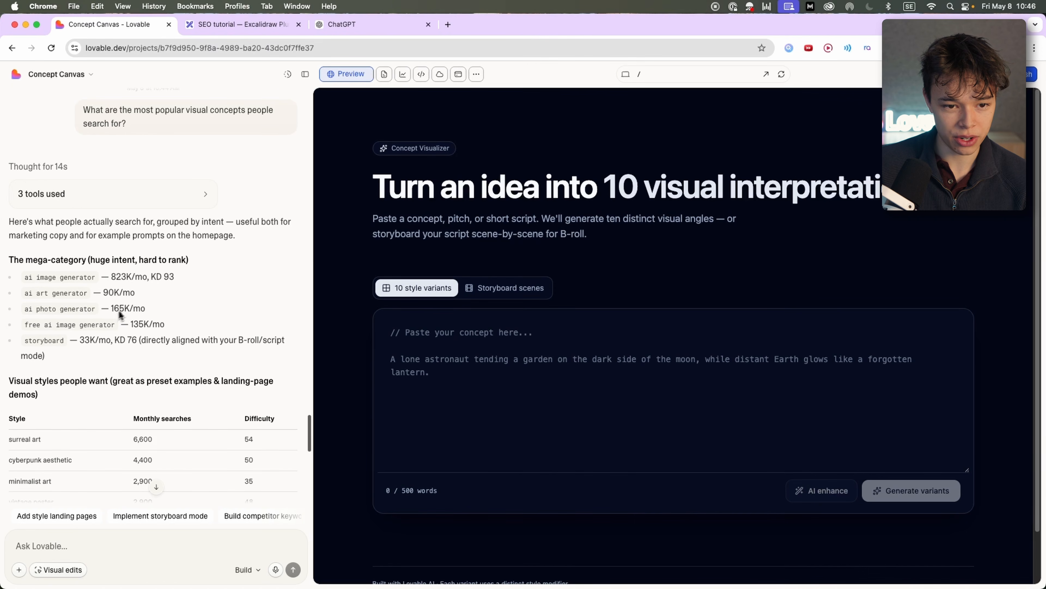
drag(115, 280, 109, 305)
key(super+c)
click(108, 290)
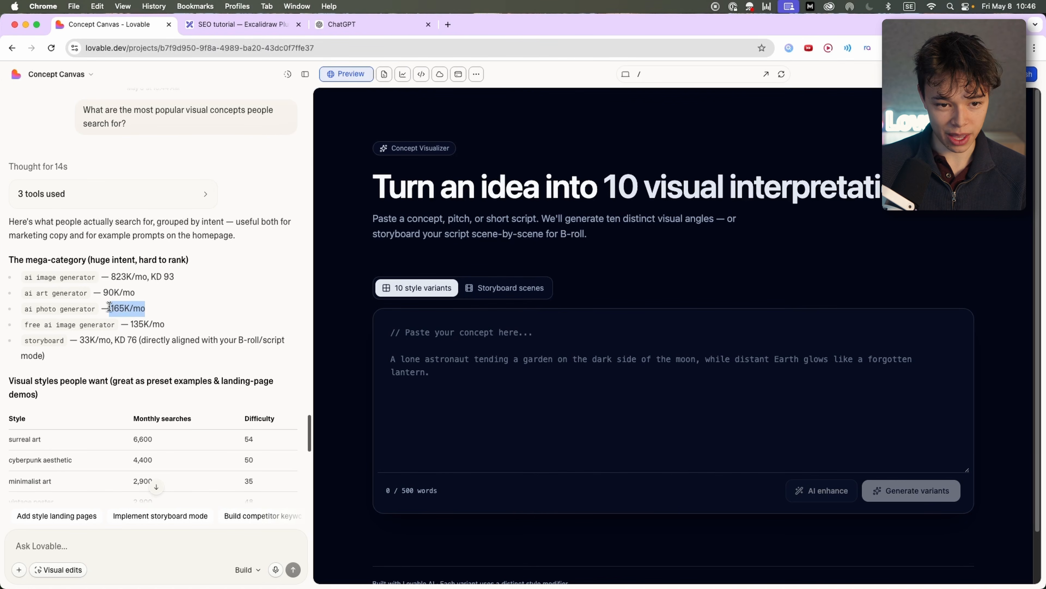
- Compare the monthly searches and difficulty of the listed visual styles in the chat answer
scroll(135, 341, down, 3)
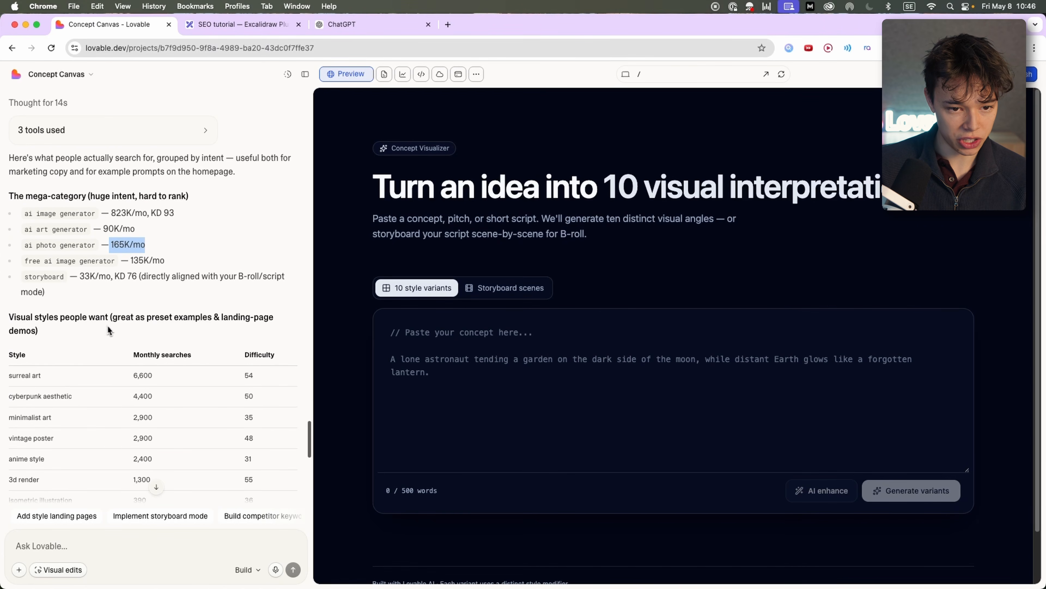
scroll(77, 344, down, 4)
scroll(74, 351, down, 1)
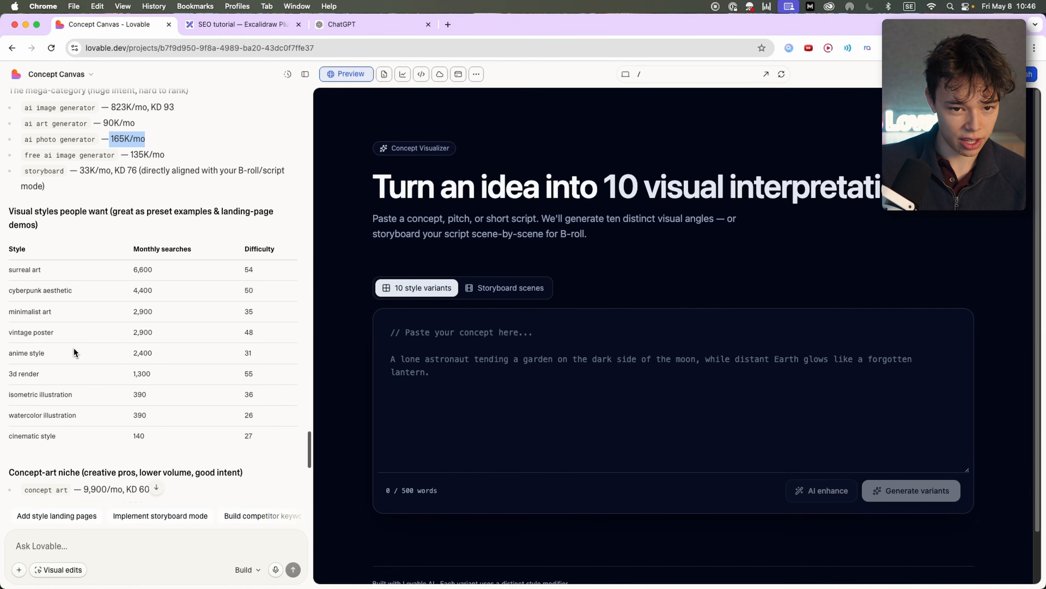
click(246, 268)
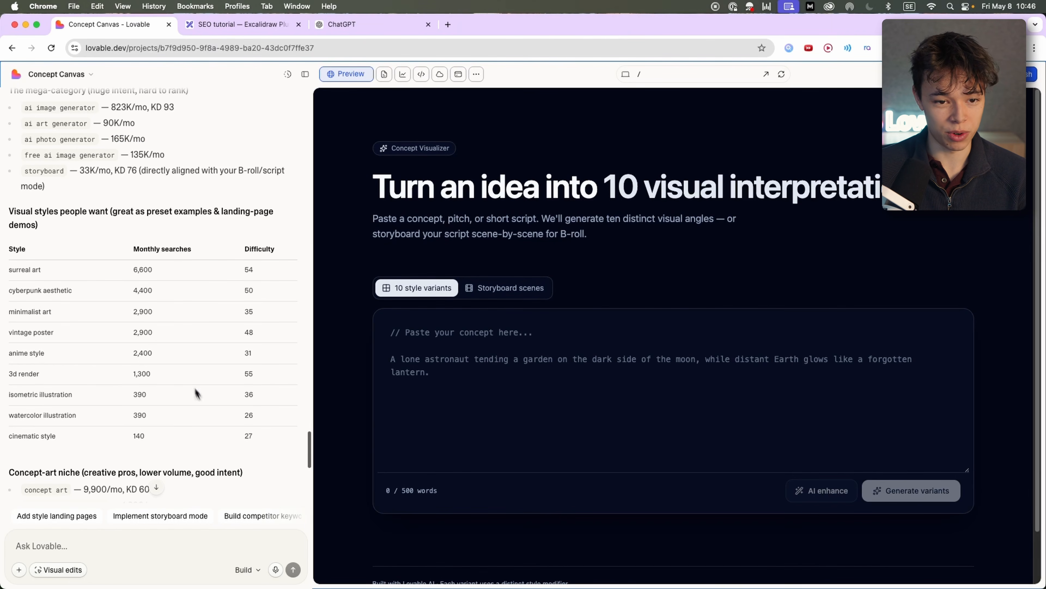
drag(132, 267, 151, 271)
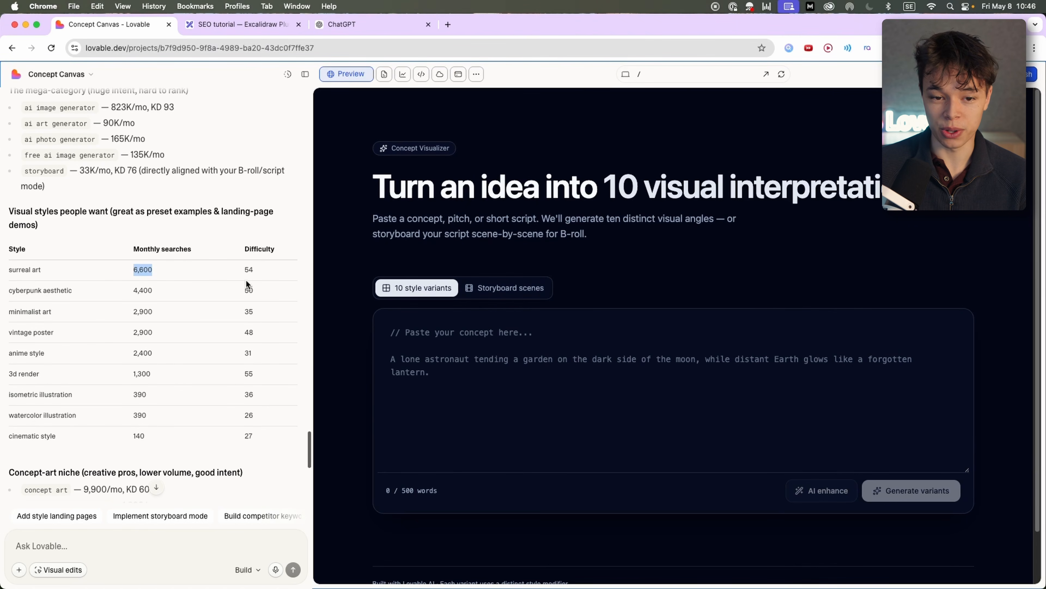
scroll(233, 402, down, 2)
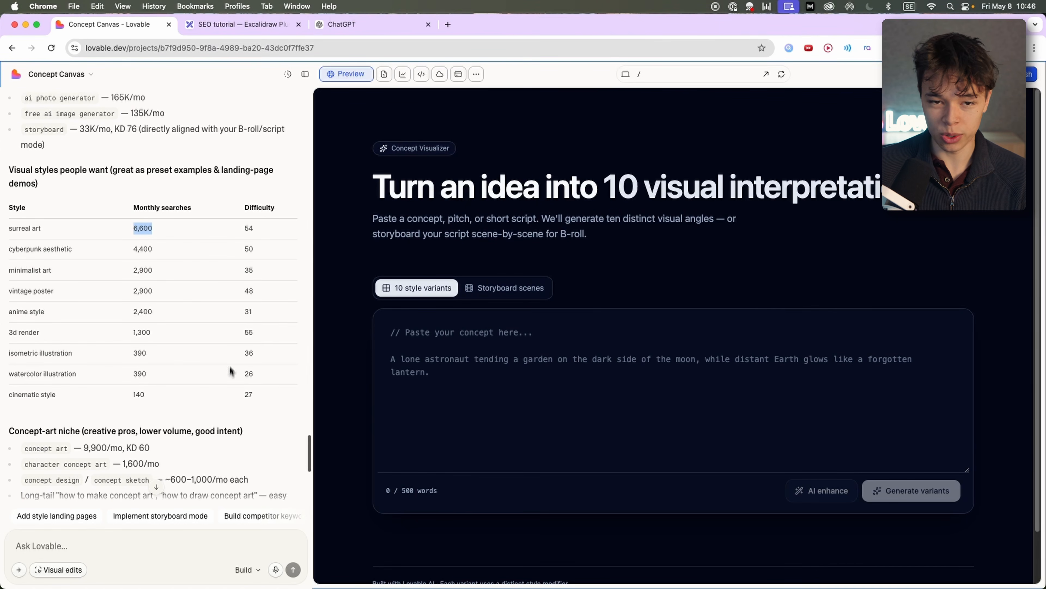
- Read through the concept-art niche keywords and the strategic takeaways for Concept Visualizer, including the storyboard landing page suggestion
scroll(213, 348, down, 5)
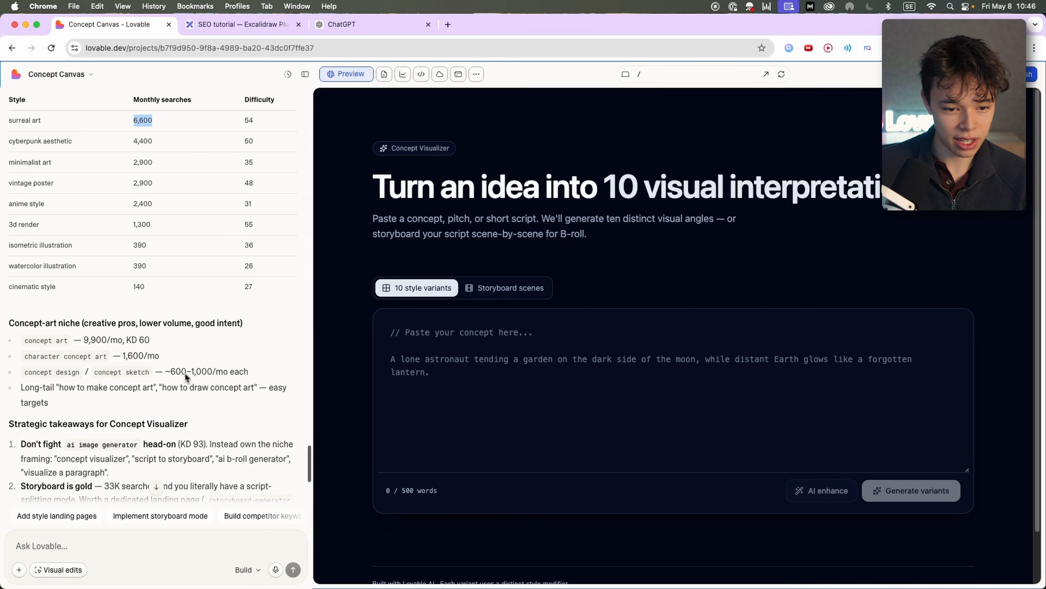
scroll(184, 373, down, 3)
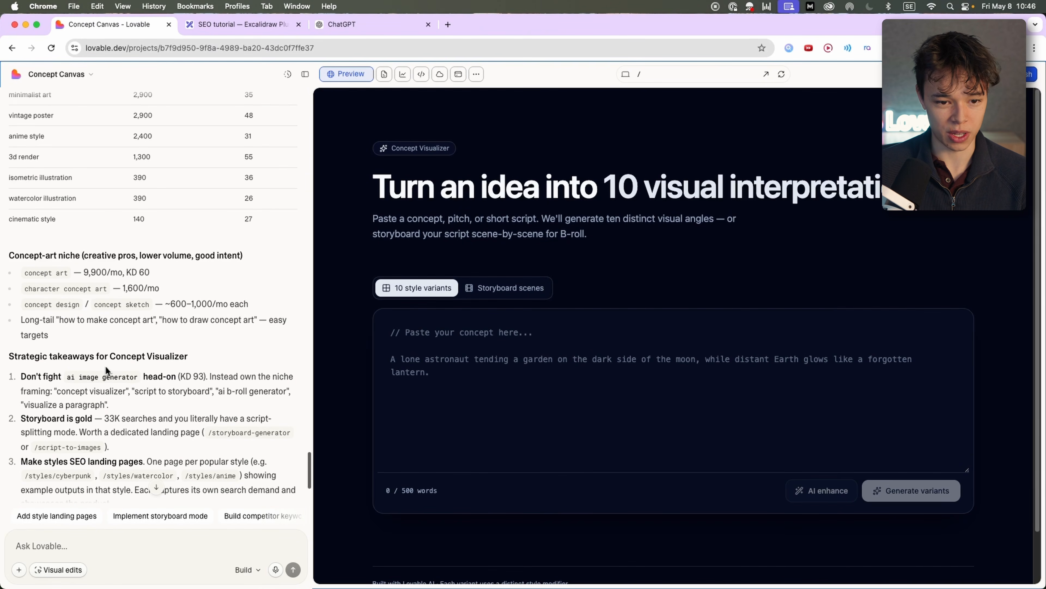
scroll(142, 367, down, 1)
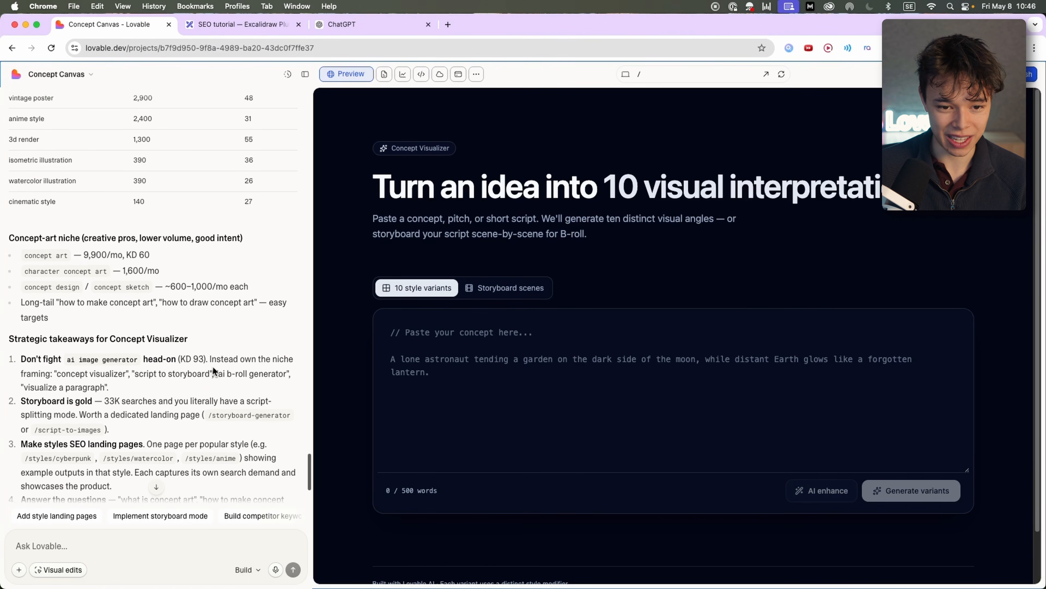
scroll(212, 367, down, 1)
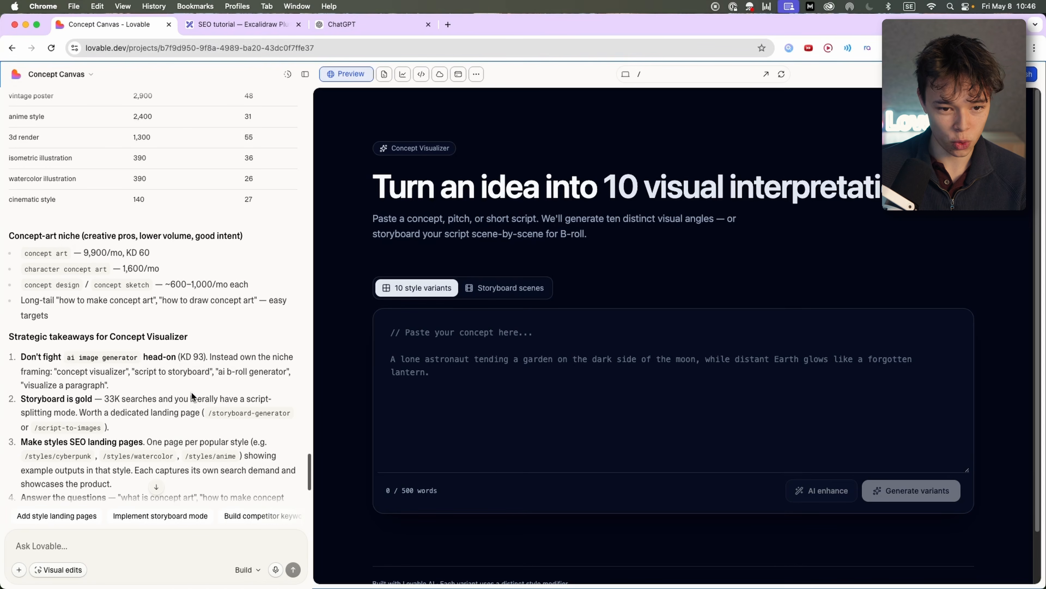
scroll(203, 383, down, 1)
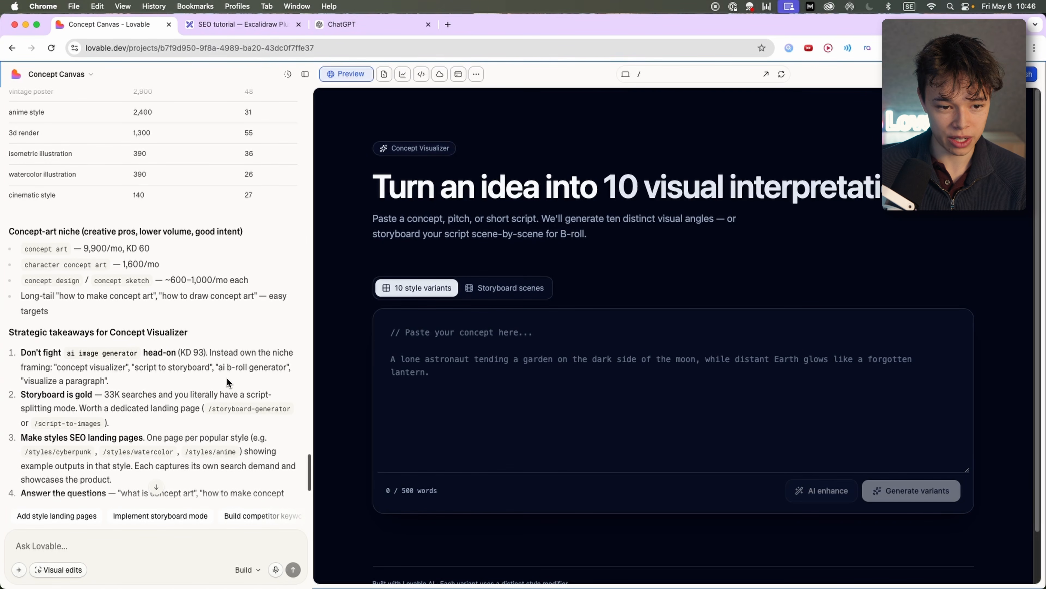
scroll(173, 382, down, 5)
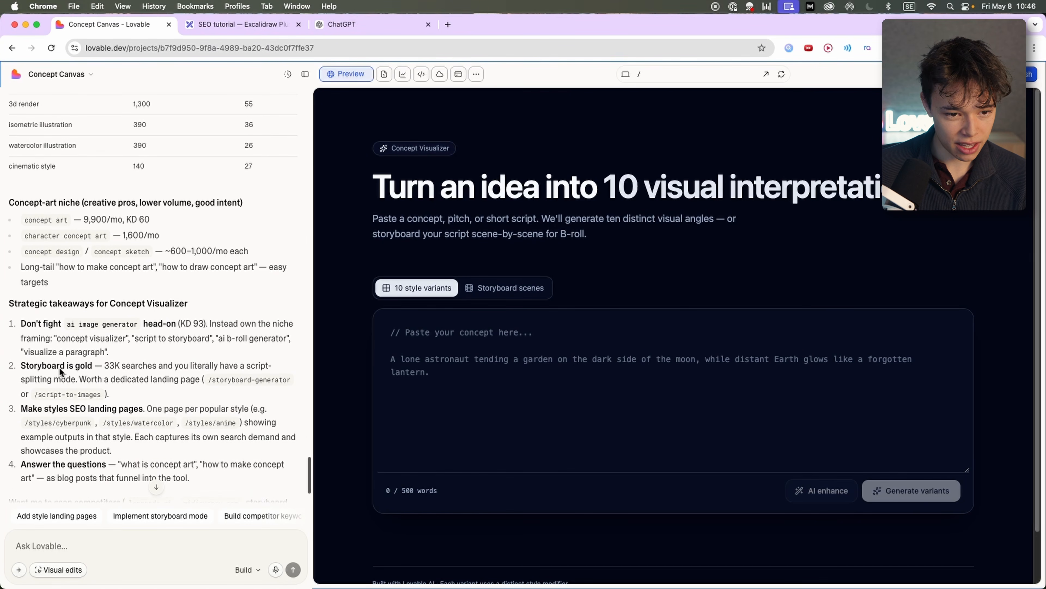
drag(68, 366, 94, 368)
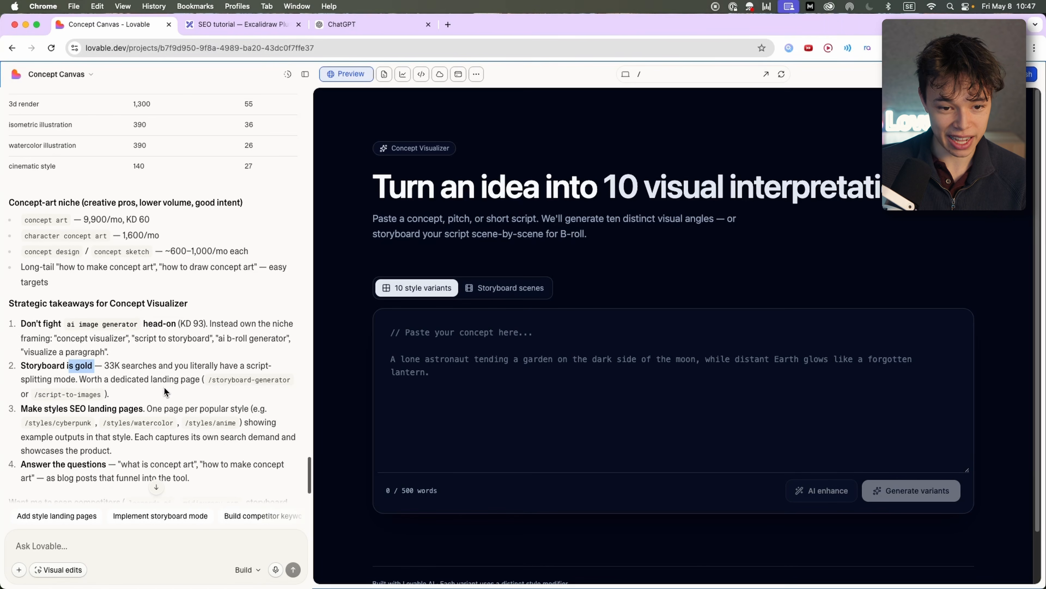
drag(207, 379, 119, 404)
click(132, 399)
scroll(60, 368, down, 3)
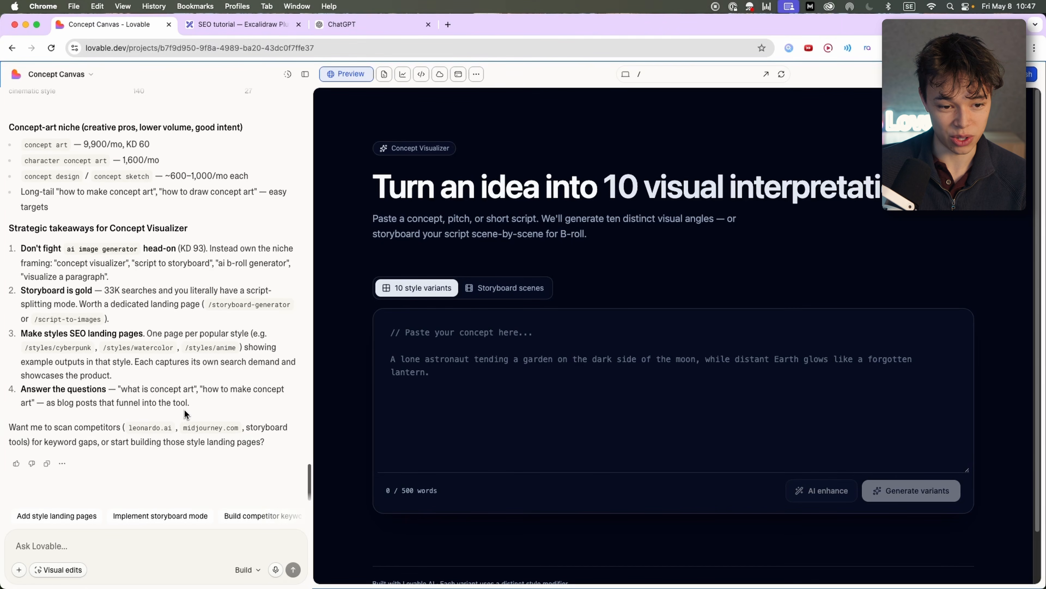
- Send the chat message "Great ideas! You can go ahead and build out the lading pages, and maybe also a basic version of the blog"
text(GreaT)
key(BackSpace)
text(t ideas!)
key(shift+Return)
key(shift+Return)
text(You can go )
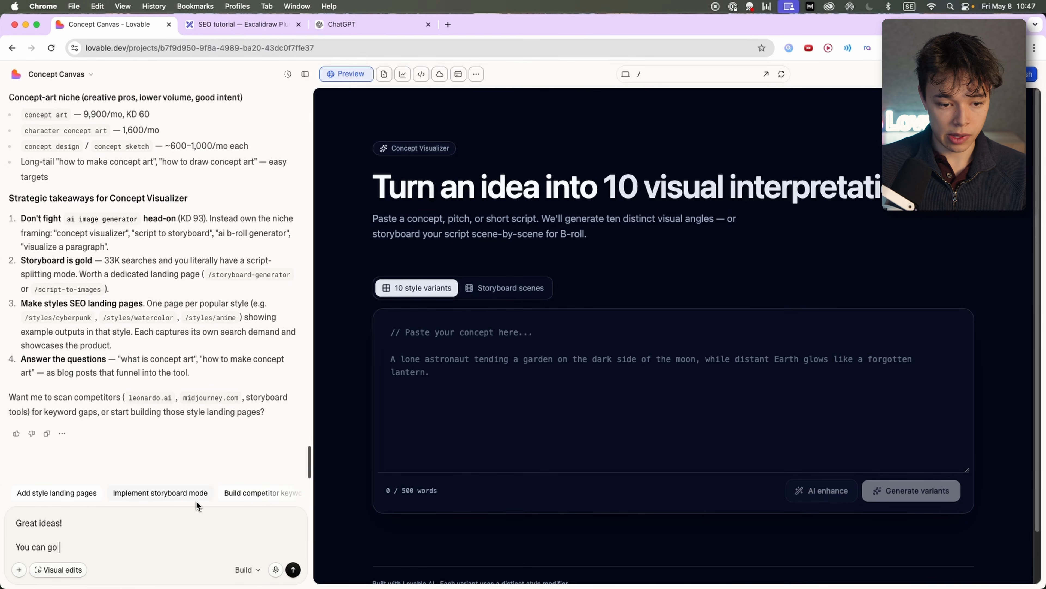
text(ahead and build )
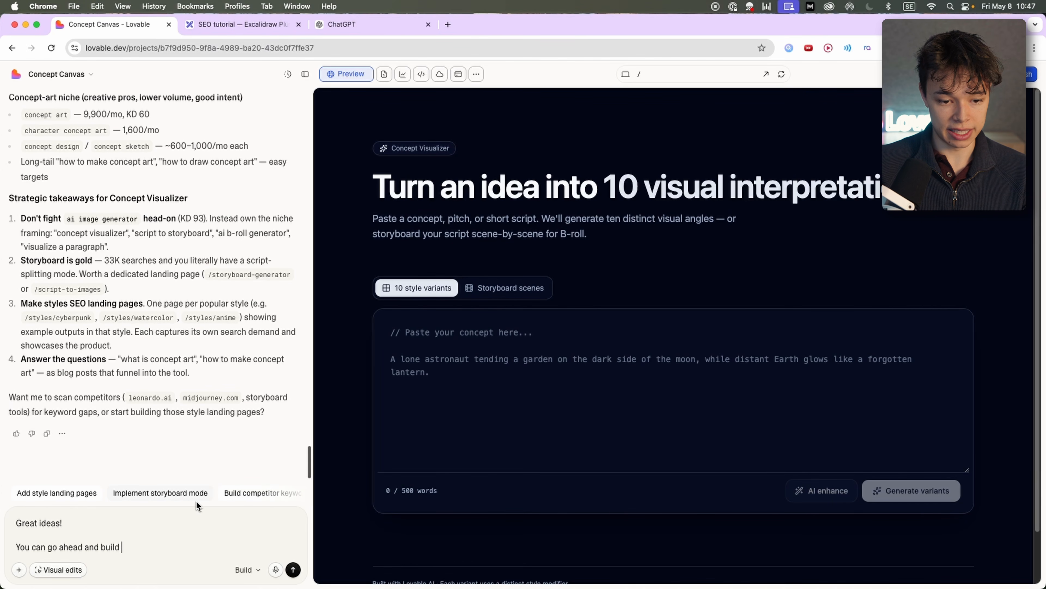
text(out the lading pages, mayd)
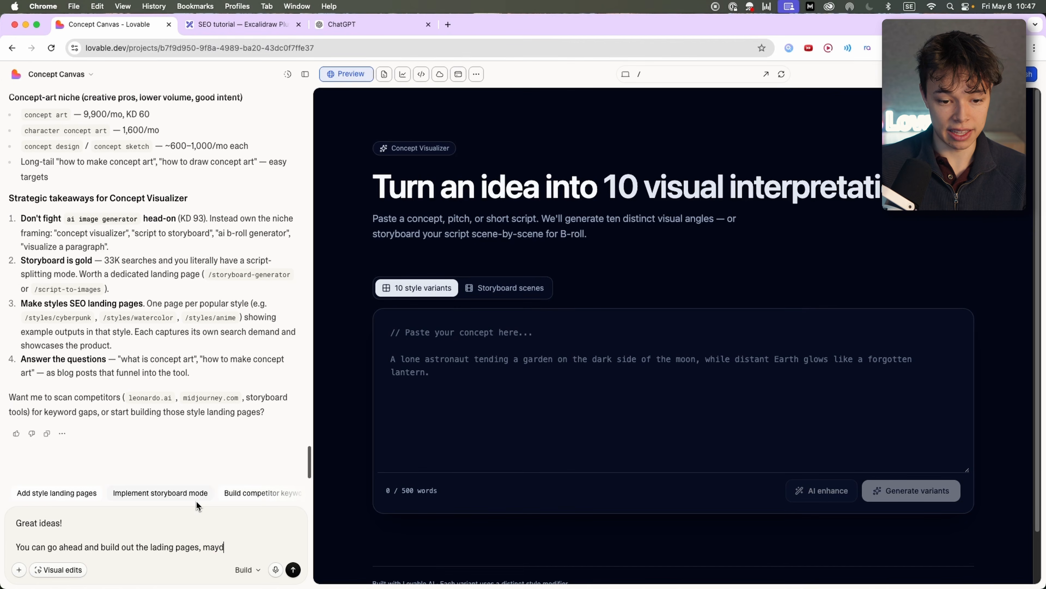
key(BackSpace)
text(be)
key(alt+shift+Left)
text(and maybe also a )
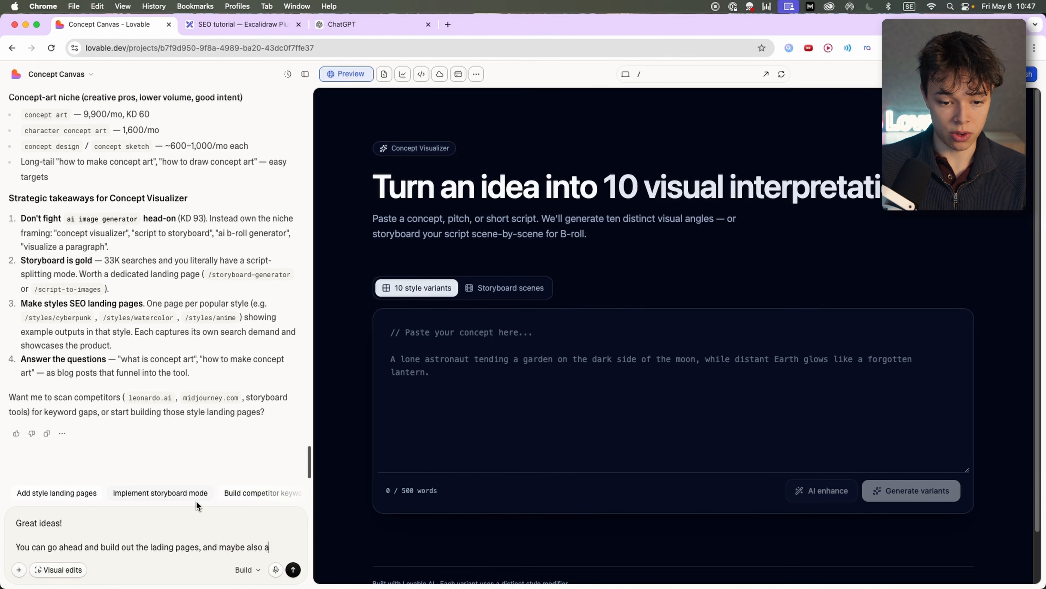
text(basic version )
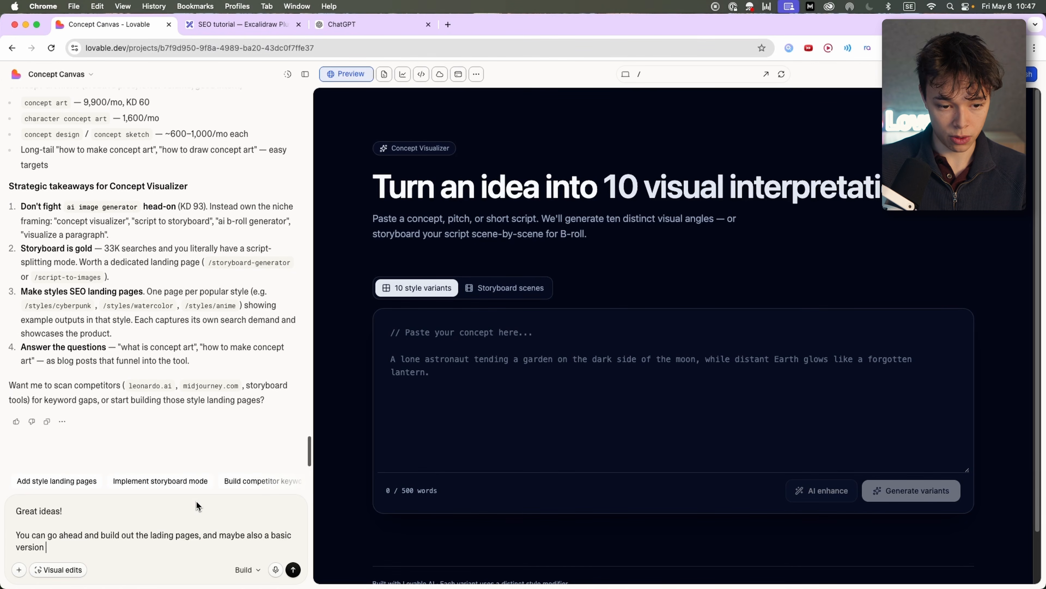
text(of the blog.)
key(super+a)
key(super+c)
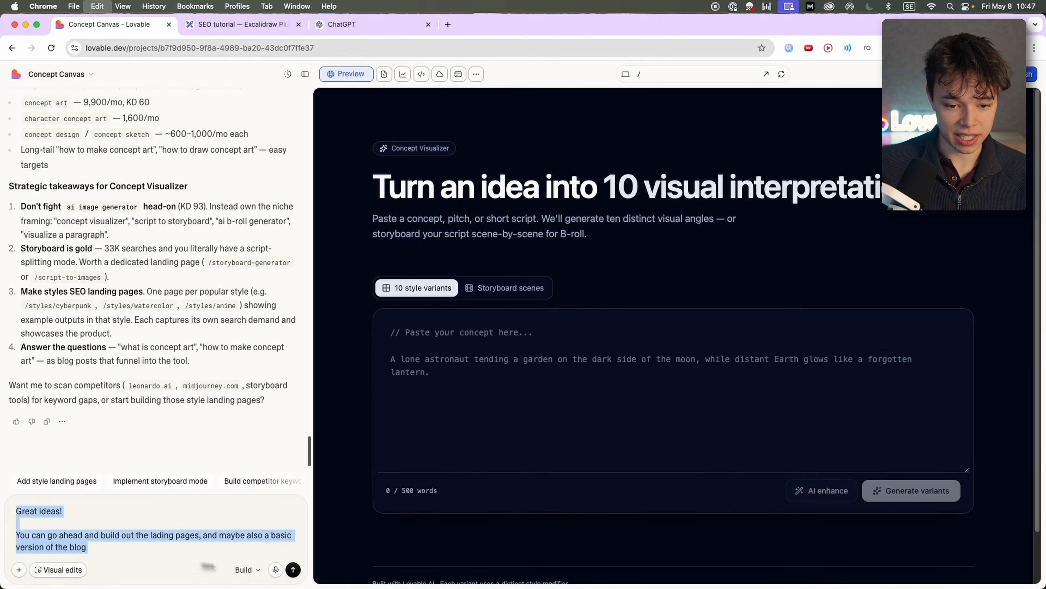
click(292, 571)
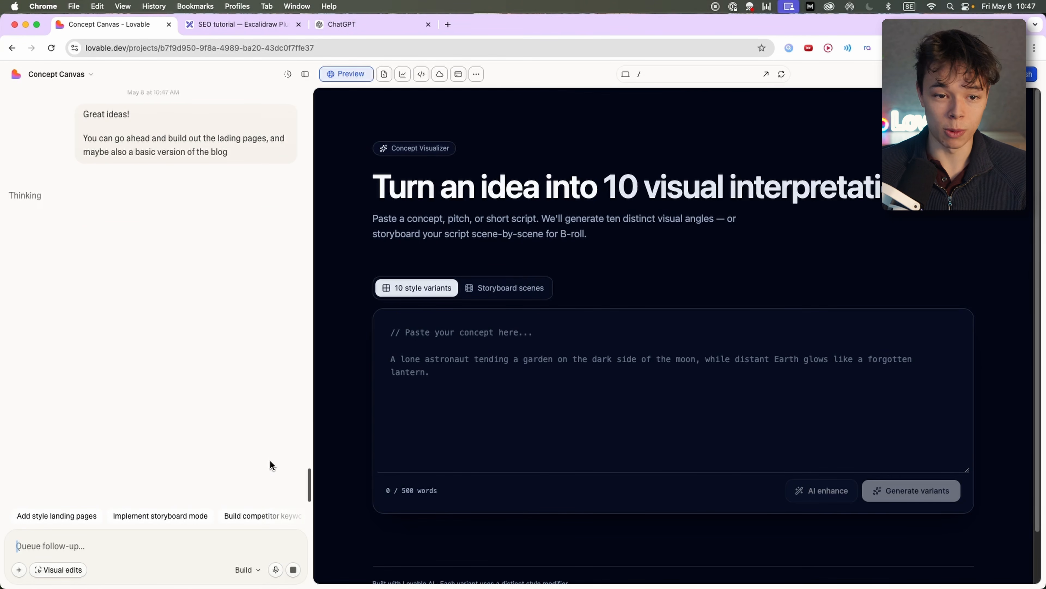
- Review the sent request in the chat and switch to the "Three ways to render a website" diagram in Excalidraw
scroll(187, 434, up, 8)
scroll(185, 439, up, 4)
drag(260, 487, 129, 320)
click(135, 347)
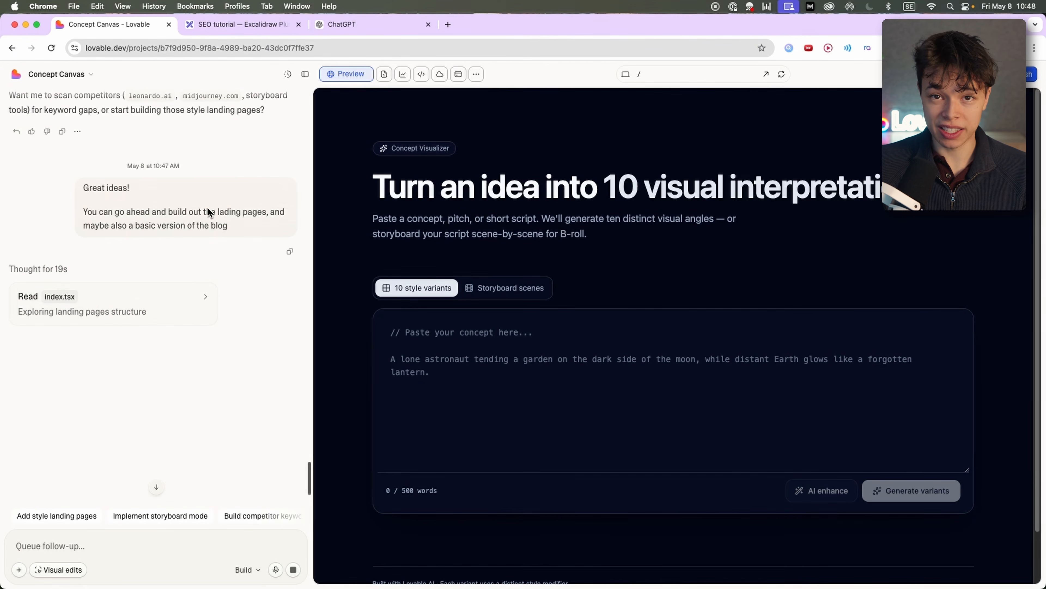
click(206, 25)
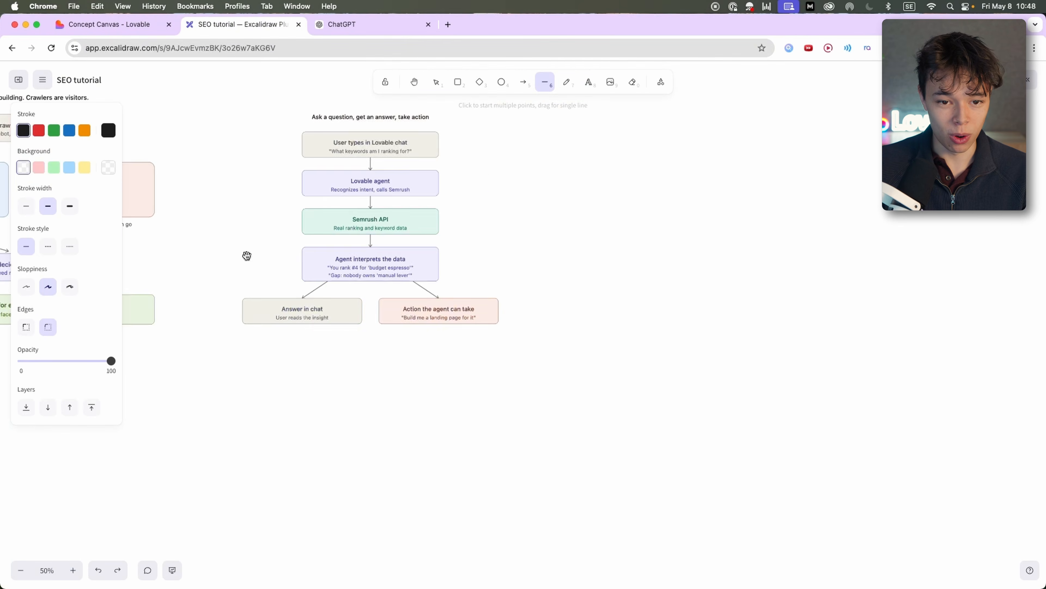
drag(246, 255, 716, 328)
scroll(325, 364, down, 5)
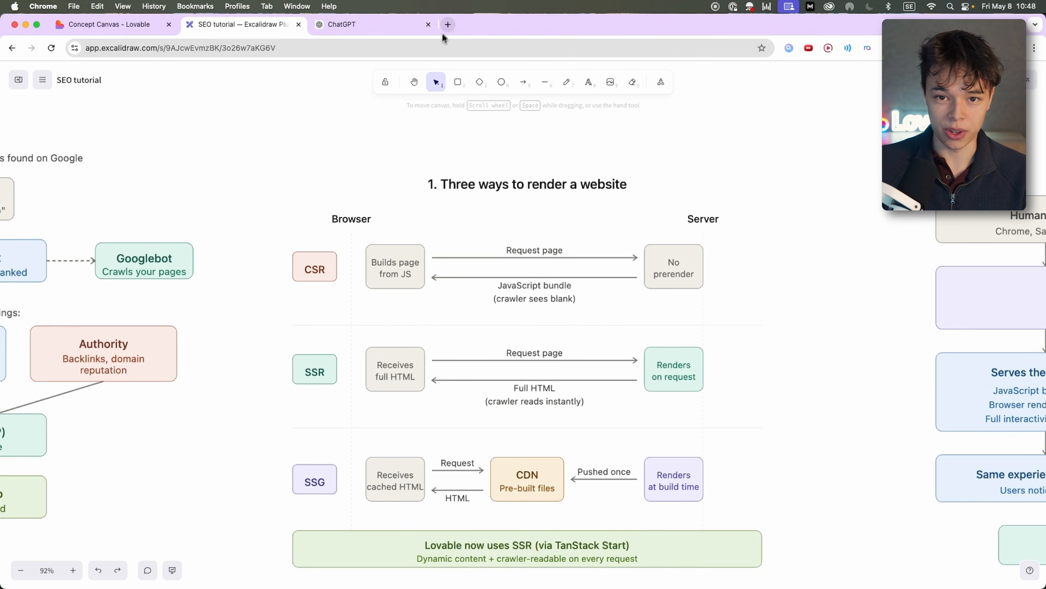
click(448, 25)
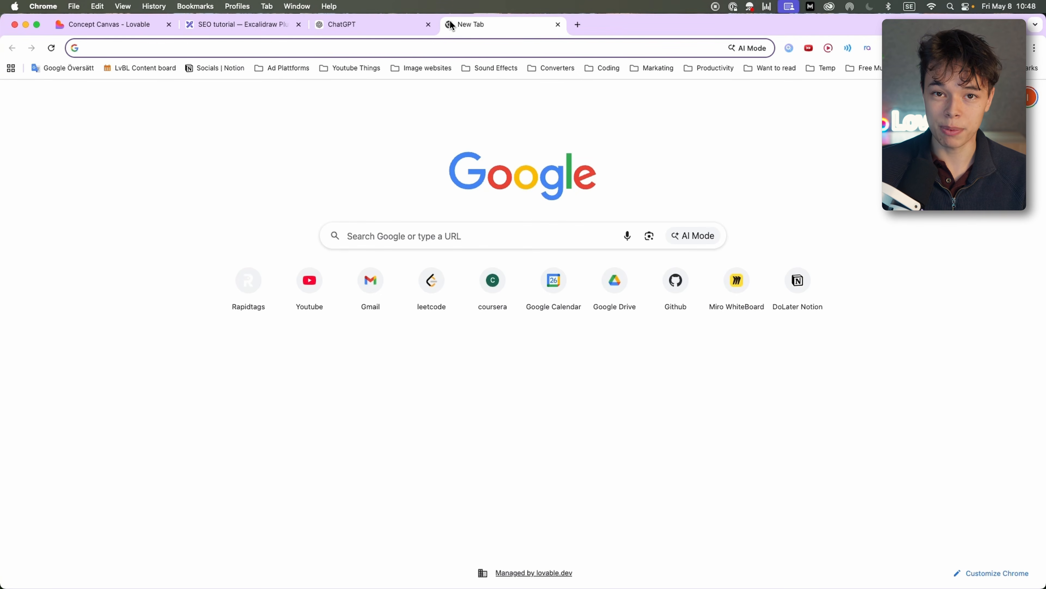
text(youtube.com)
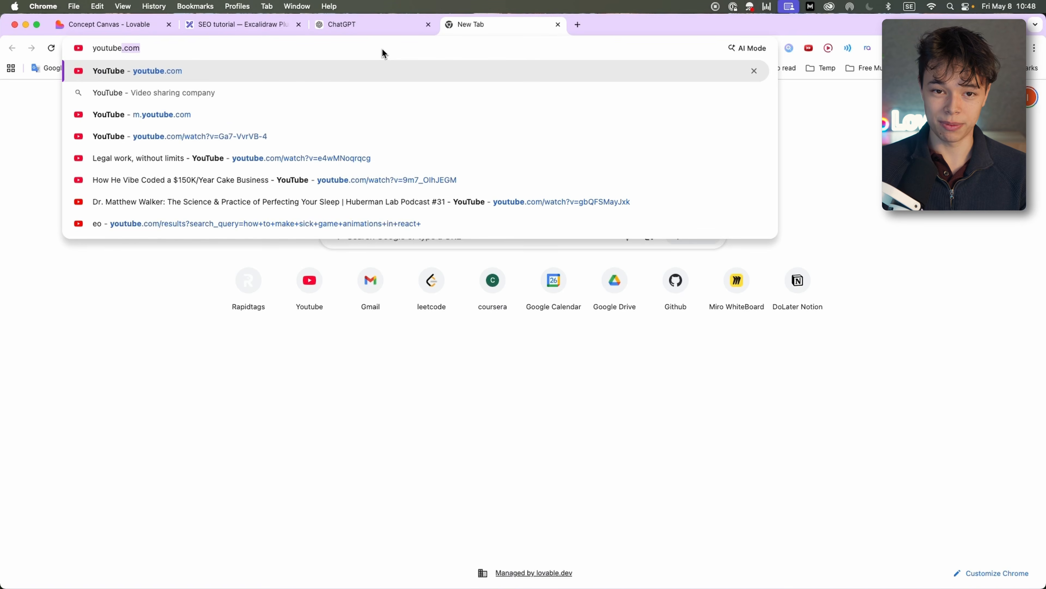
key(super+w)
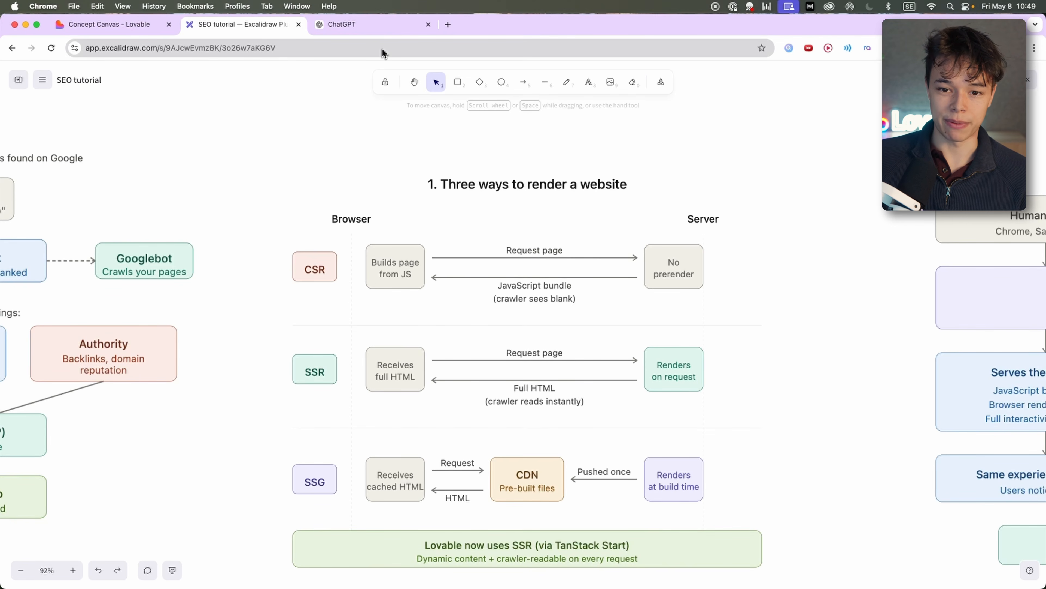
- Draw a rounded rectangle in an empty area above the "What is SEO?" diagram and place the label "Client" above it
ctrl+scroll(327, 132, down, 3)
scroll(371, 264, up, 5)
key(2)
scroll(328, 248, left, 8)
mouse_move(327, 246)
mouse_down()
mouse_move(503, 315)
mouse_move(401, 306)
mouse_up()
key(8)
click(328, 241)
text(Client)
key(super+a)
key(Escape)
drag(342, 246, 347, 236)
click(413, 229)
- Add the text "Chrome" inside the Client rectangle, enlarge it and position it near the rectangle's upper edge
ctrl+scroll(314, 272, up, 3)
key(8)
click(299, 292)
text(Chrome)
key(Escape)
drag(350, 276, 410, 263)
drag(324, 314, 334, 305)
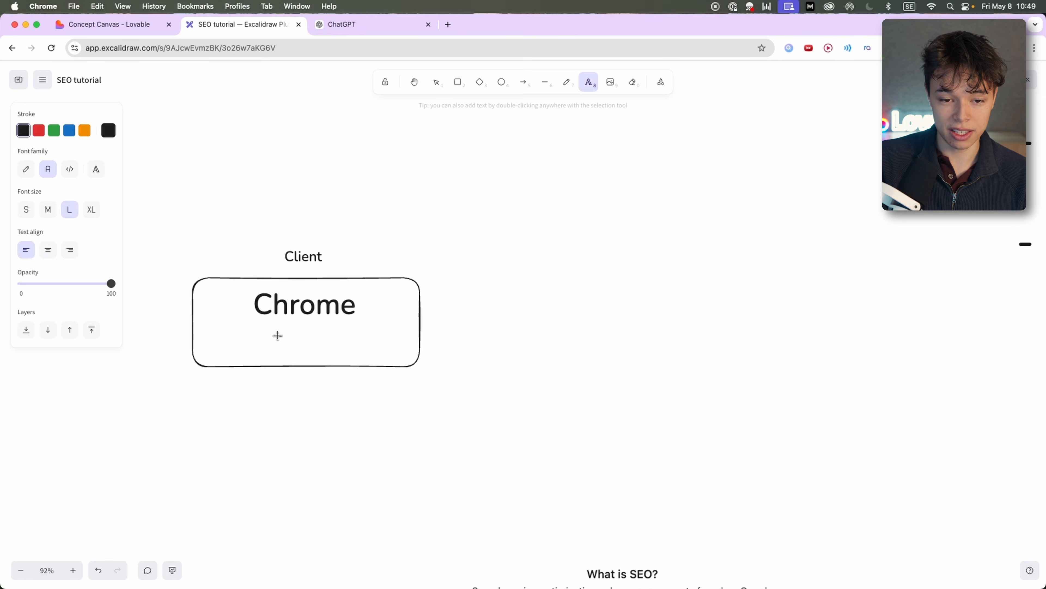
key(super+t)
text(conept)
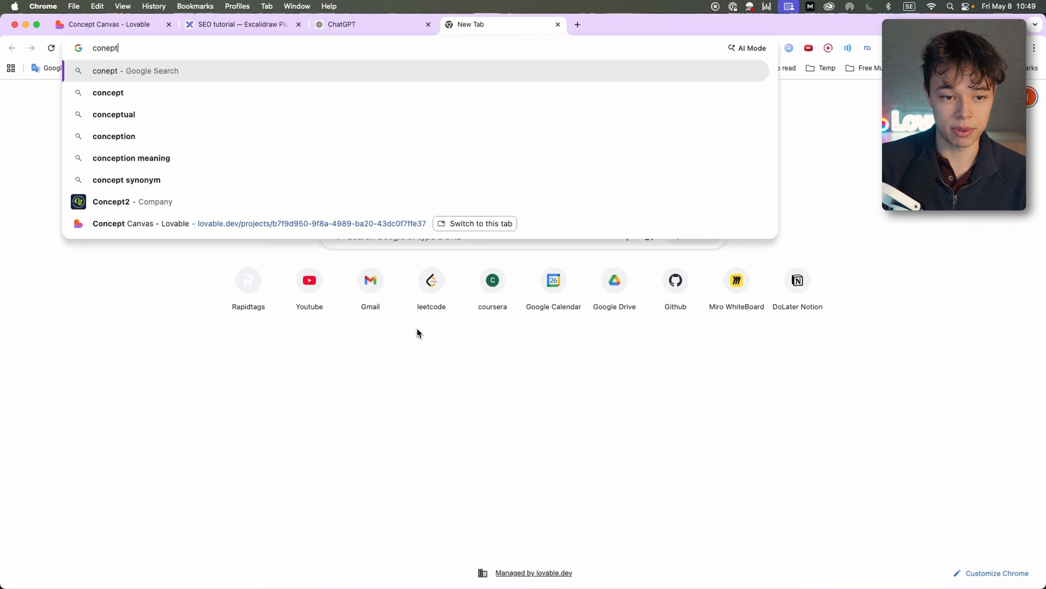
key(super+a)
text(co)
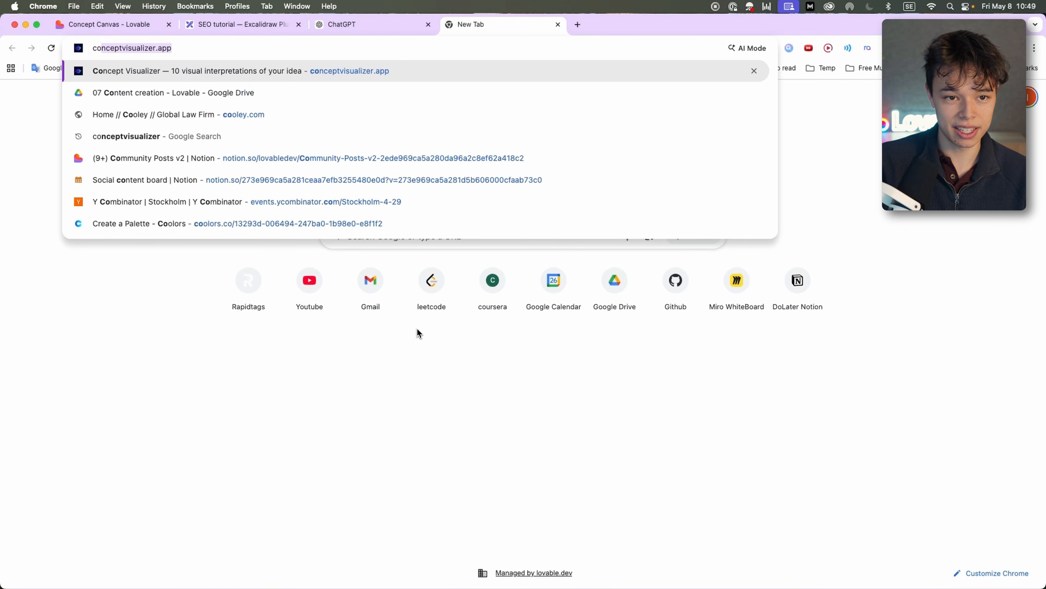
key(super+w)
click(367, 377)
click(411, 368)
click(339, 376)
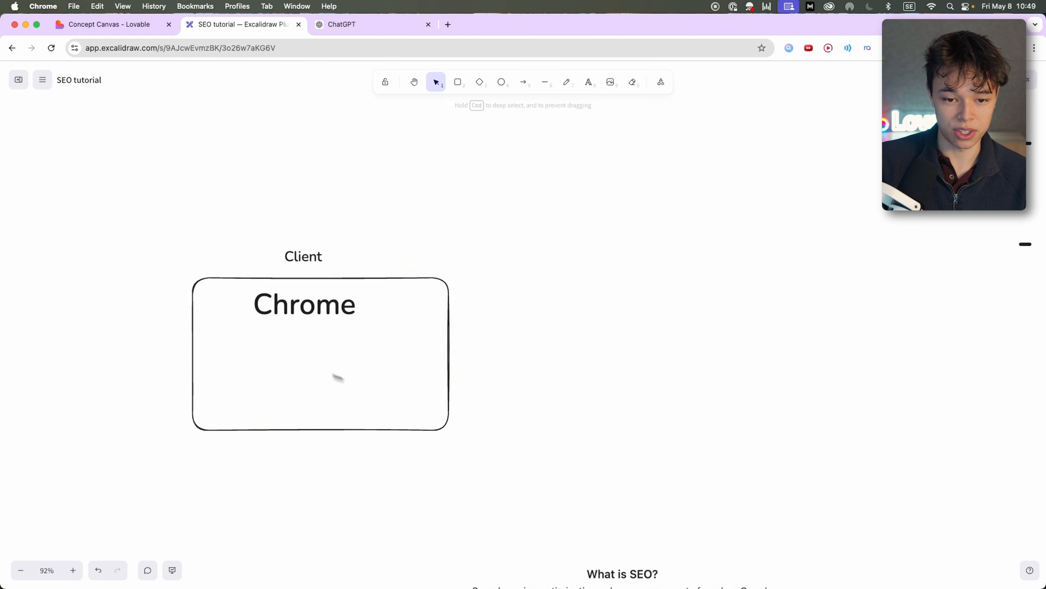
key(super+v)
- Draw a freehand arrow from the Client rectangle to a second rectangle labelled "Servers"
key(7)
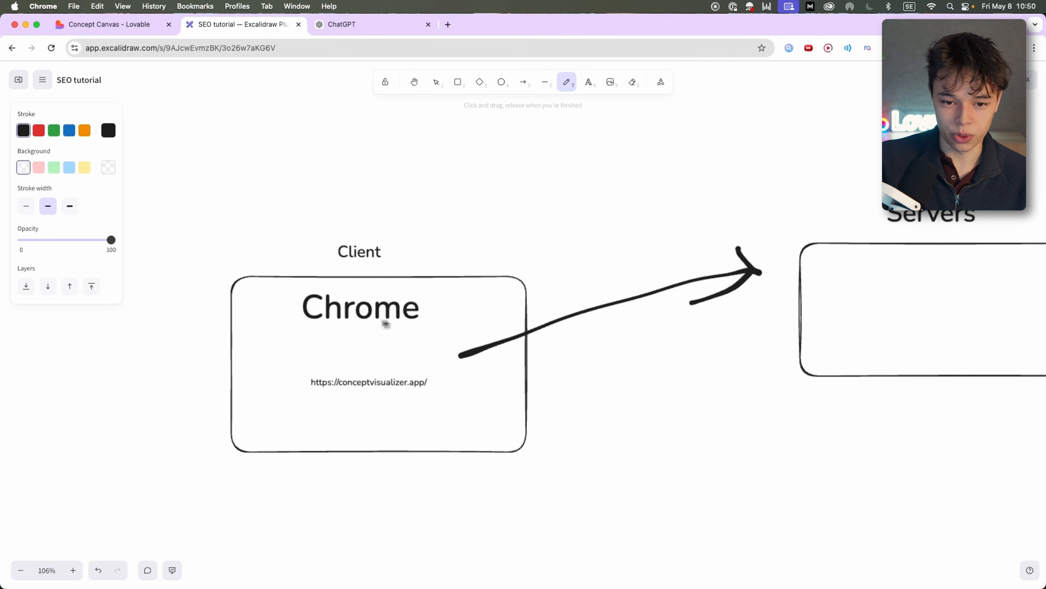
scroll(355, 332, down, 3)
scroll(355, 385, up, 5)
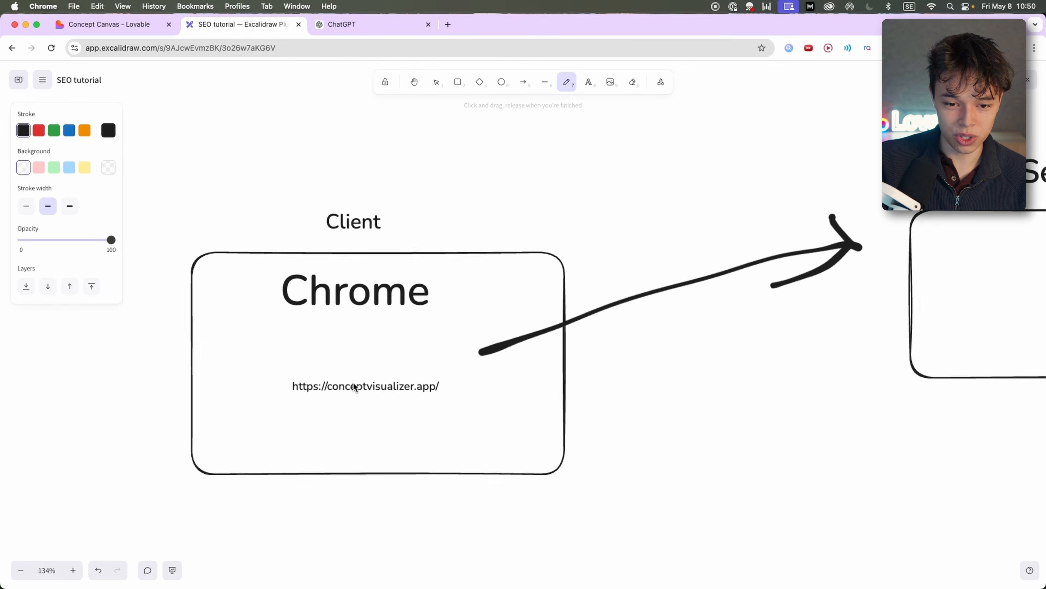
- Look over the Client box, the request arrow and the Servers box in the diagram
key(1)
click(349, 367)
click(379, 339)
scroll(378, 339, down, 3)
key(7)
scroll(432, 350, right, 5)
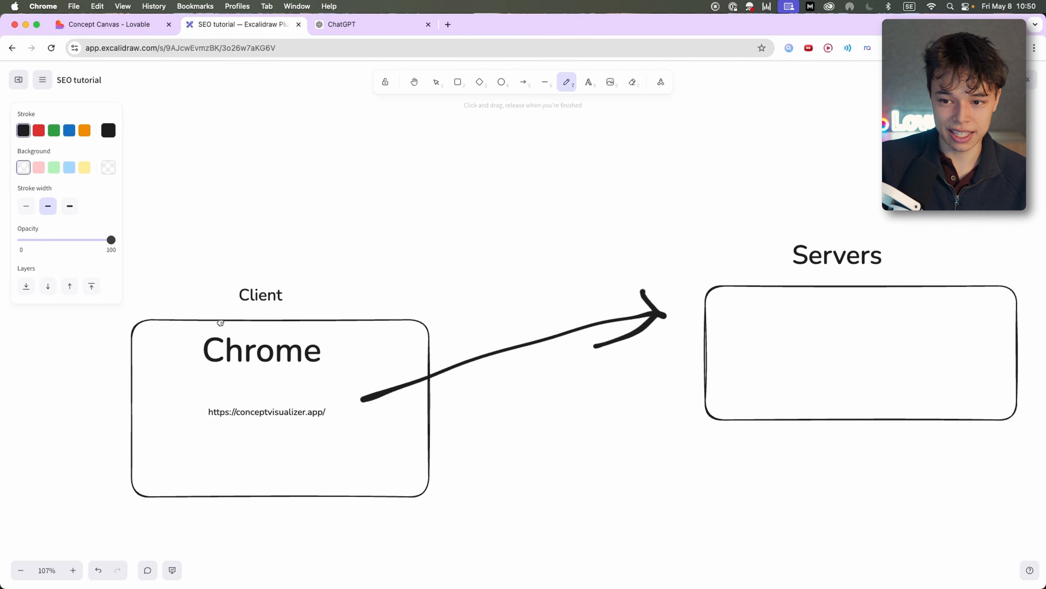
scroll(494, 301, left, 5)
scroll(446, 328, up, 3)
scroll(516, 325, down, 2)
scroll(400, 343, right, 3)
scroll(400, 342, down, 2)
scroll(582, 317, right, 5)
scroll(408, 290, left, 5)
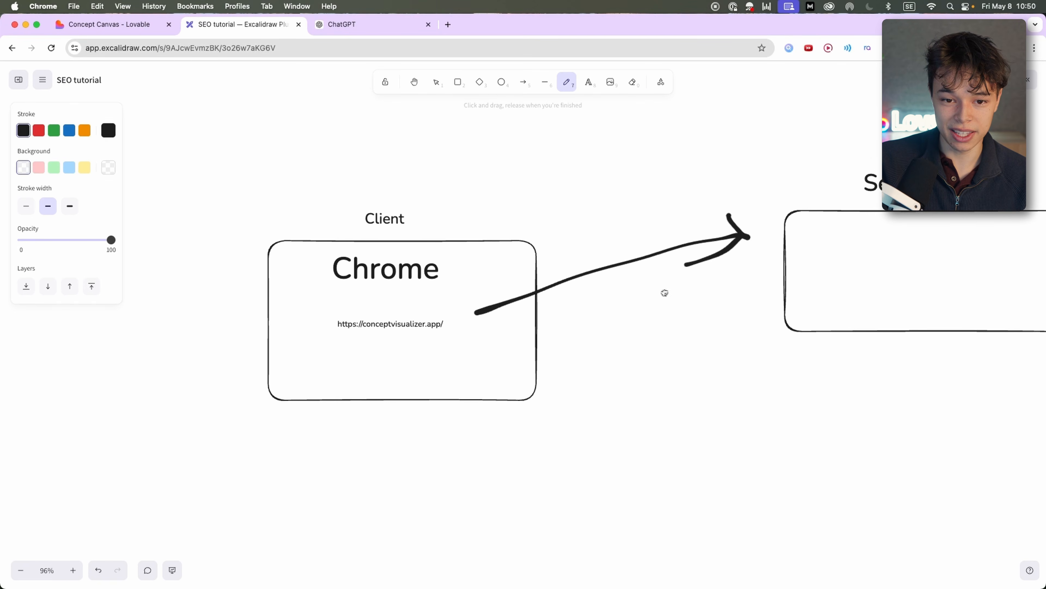
scroll(611, 303, up, 1)
scroll(536, 307, right, 6)
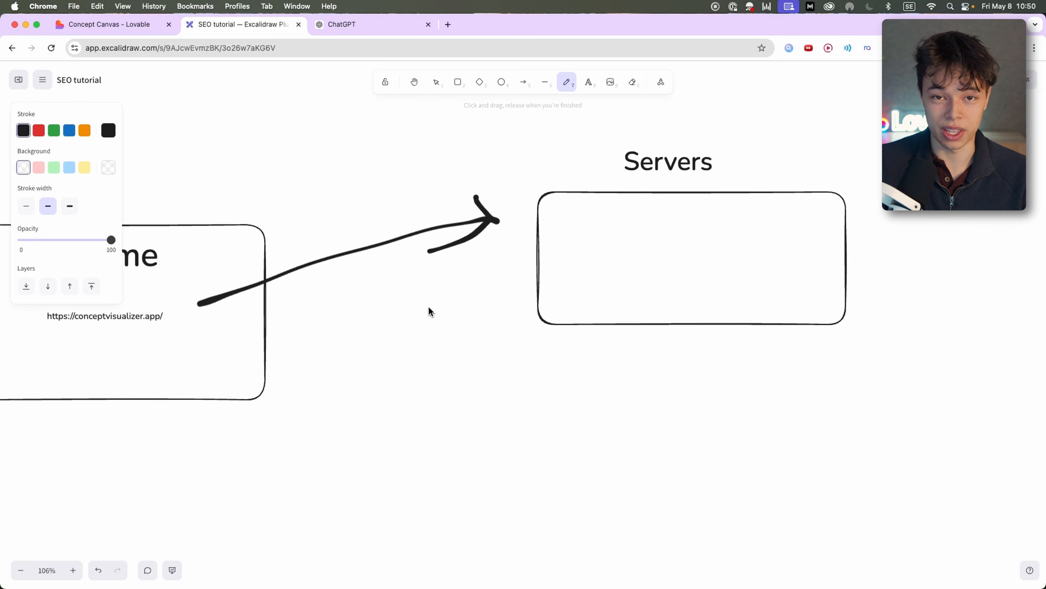
scroll(511, 294, down, 2)
scroll(351, 329, right, 4)
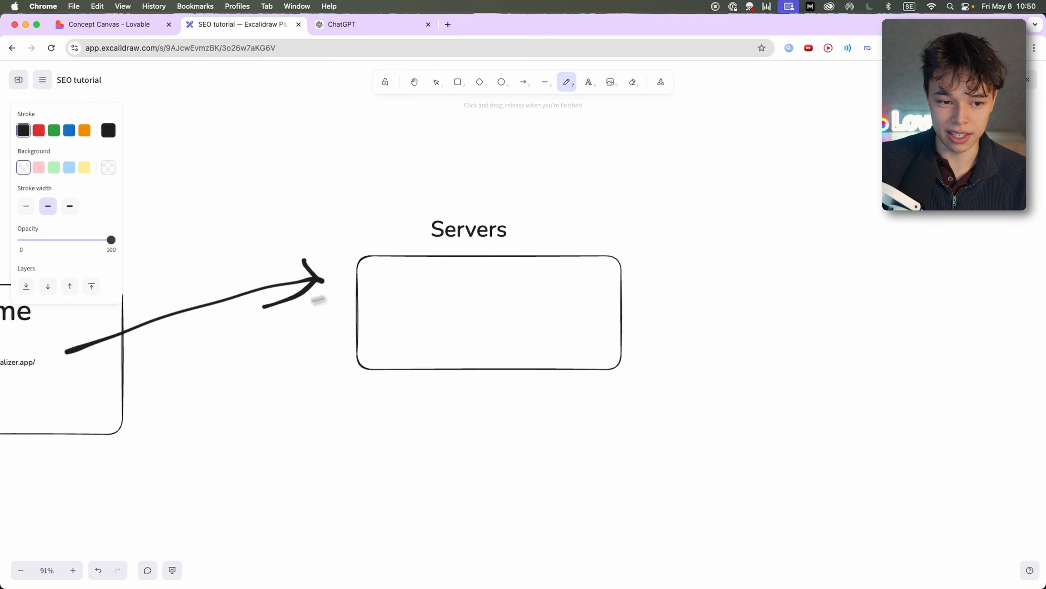
scroll(412, 309, left, 6)
scroll(289, 330, right, 6)
scroll(431, 271, up, 2)
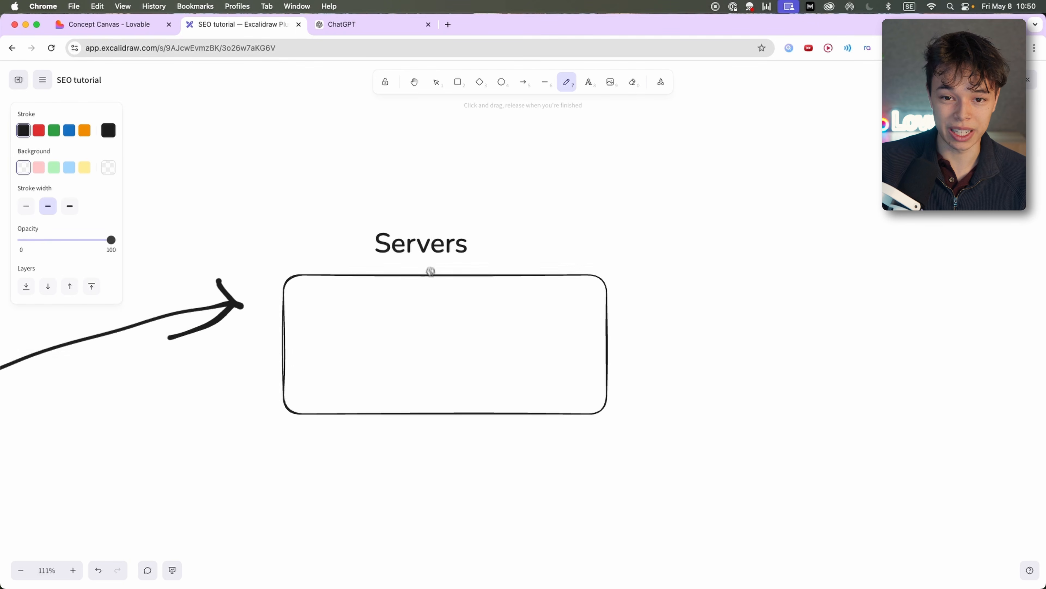
key(super+t)
text(cloudflarte)
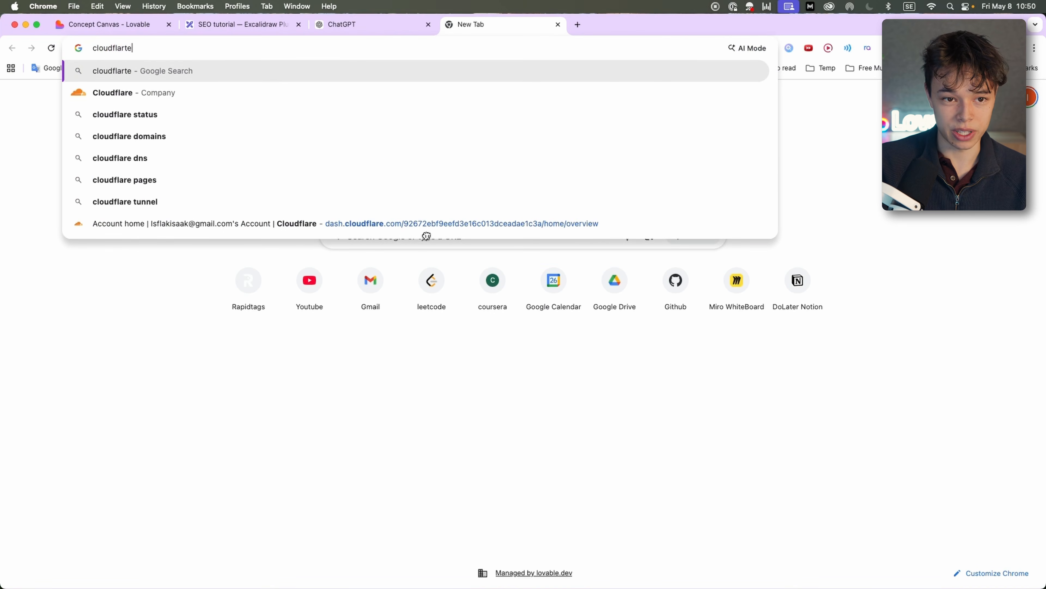
key(super+w)
- Draw a curved freehand arrow from the Servers rectangle back to the lower corner of the Client rectangle
scroll(330, 266, left, 6)
scroll(544, 289, down, 3)
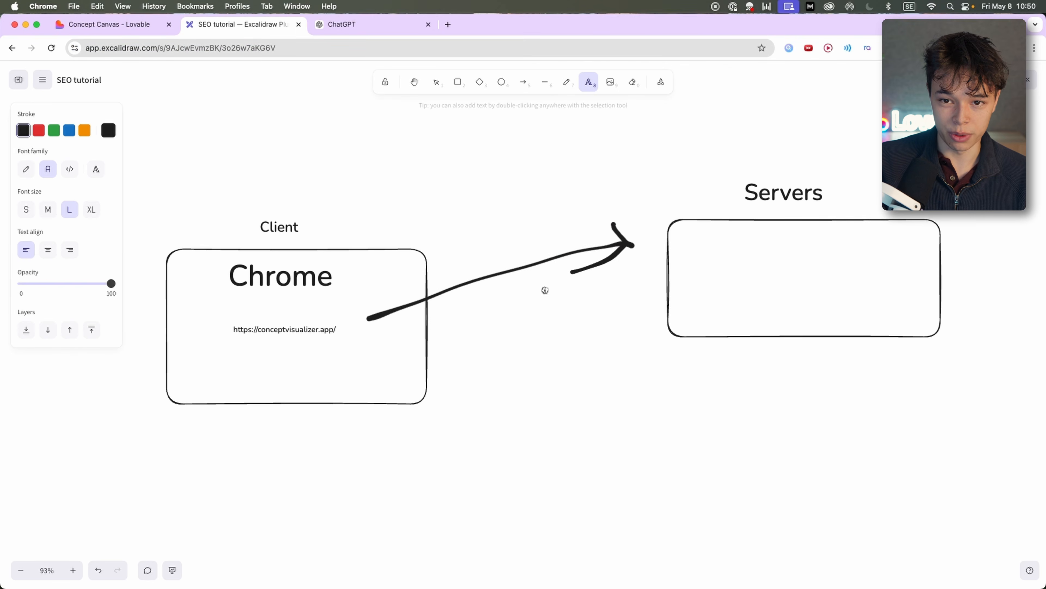
scroll(554, 275, right, 3)
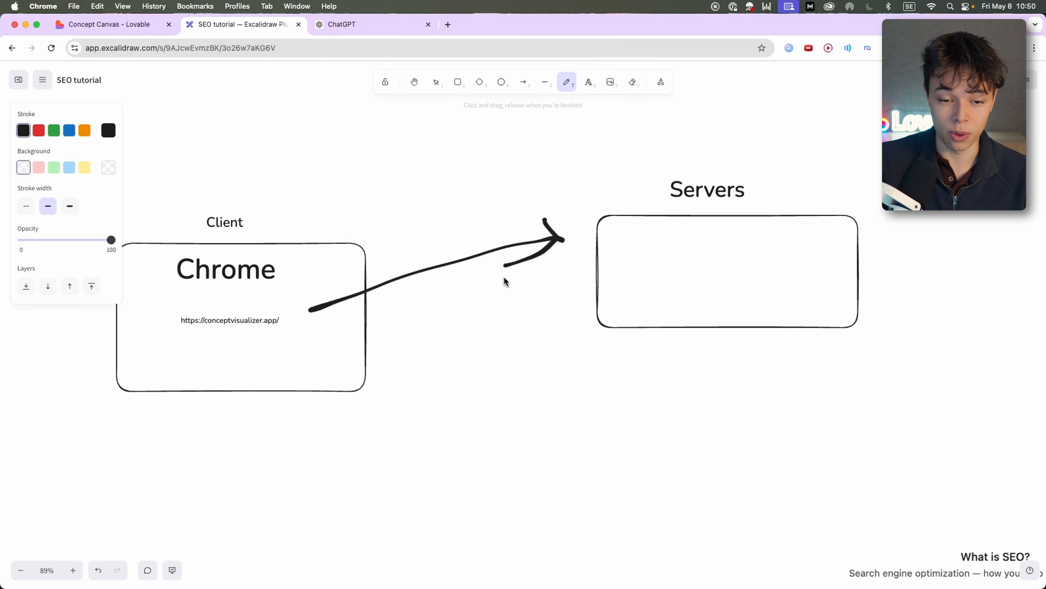
scroll(506, 280, down, 2)
scroll(507, 297, left, 2)
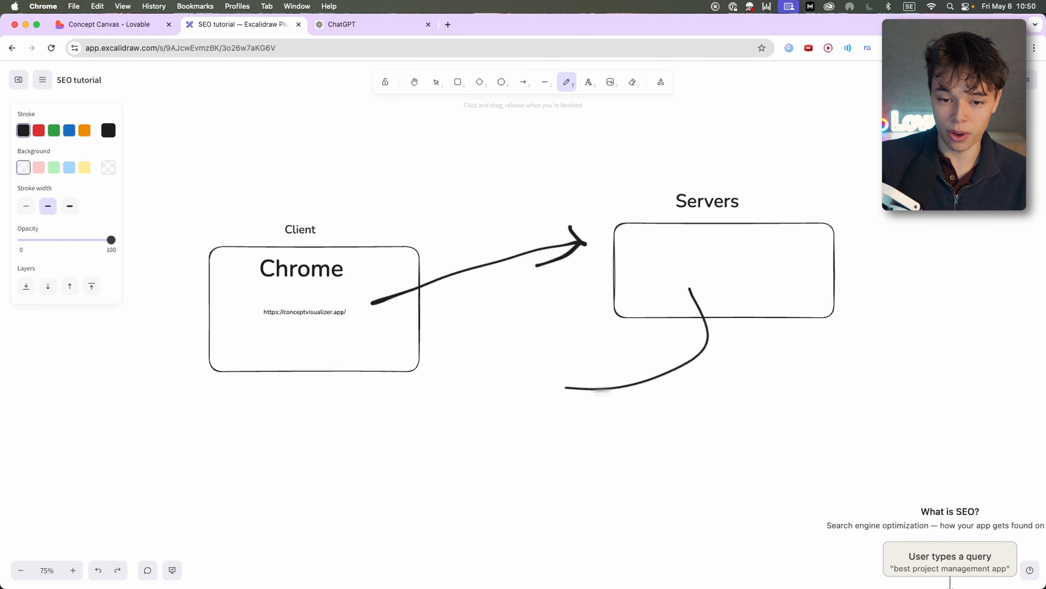
drag(402, 351, 422, 393)
scroll(423, 393, left, 3)
scroll(497, 336, up, 5)
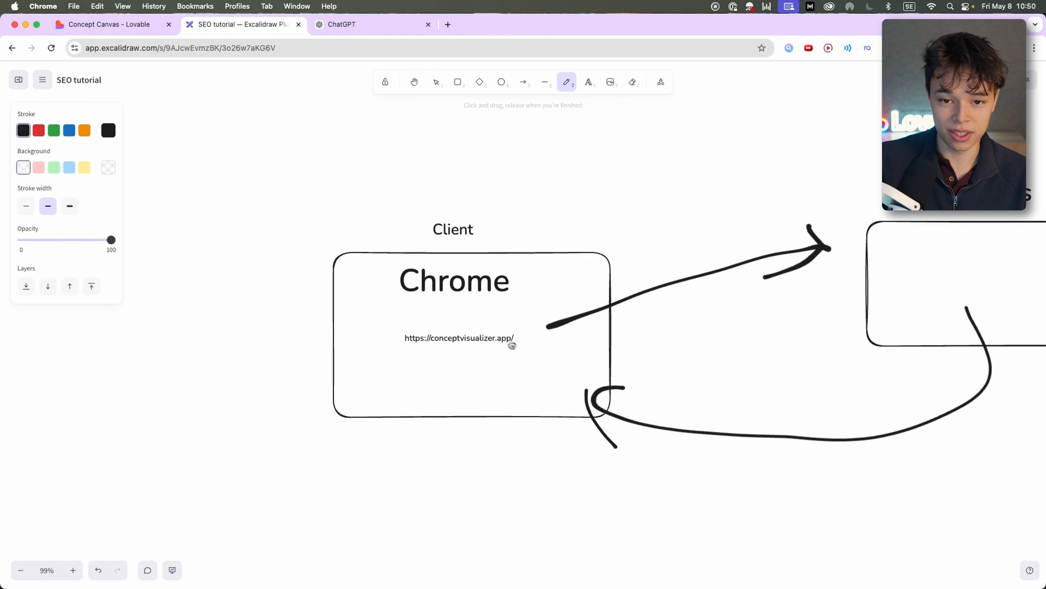
- Add the text "(Users computer)" above the Client label and move the website address up closer to "Chrome"
key(v)
click(471, 216)
scroll(494, 230, down, 3)
click(478, 267)
- Draw a small rounded rectangle just above the return arrow between Client and Servers and add text inside it
key(r)
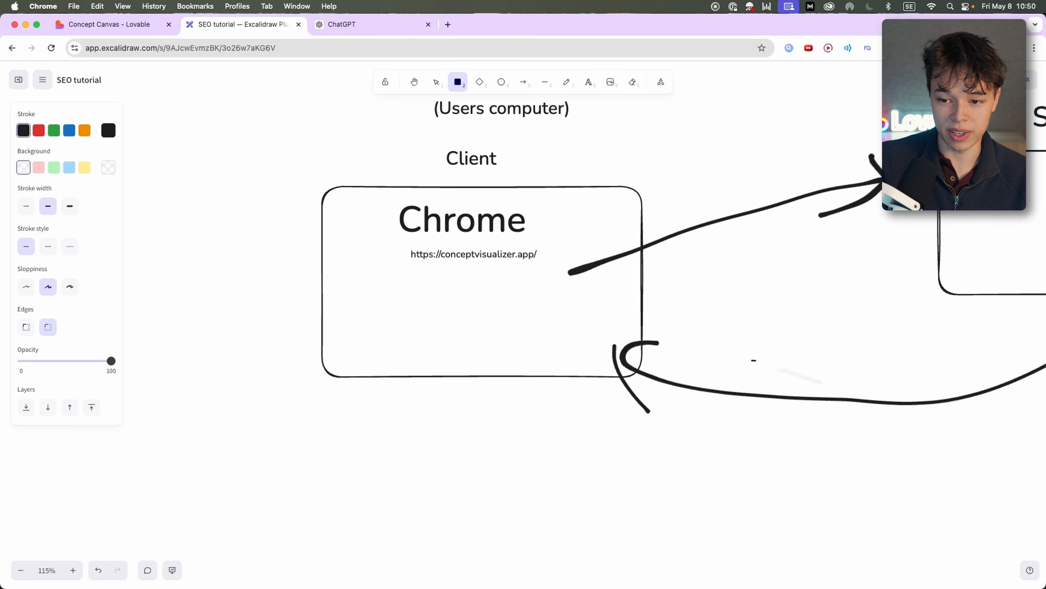
drag(877, 431, 871, 382)
click(762, 428)
scroll(759, 428, right, 5)
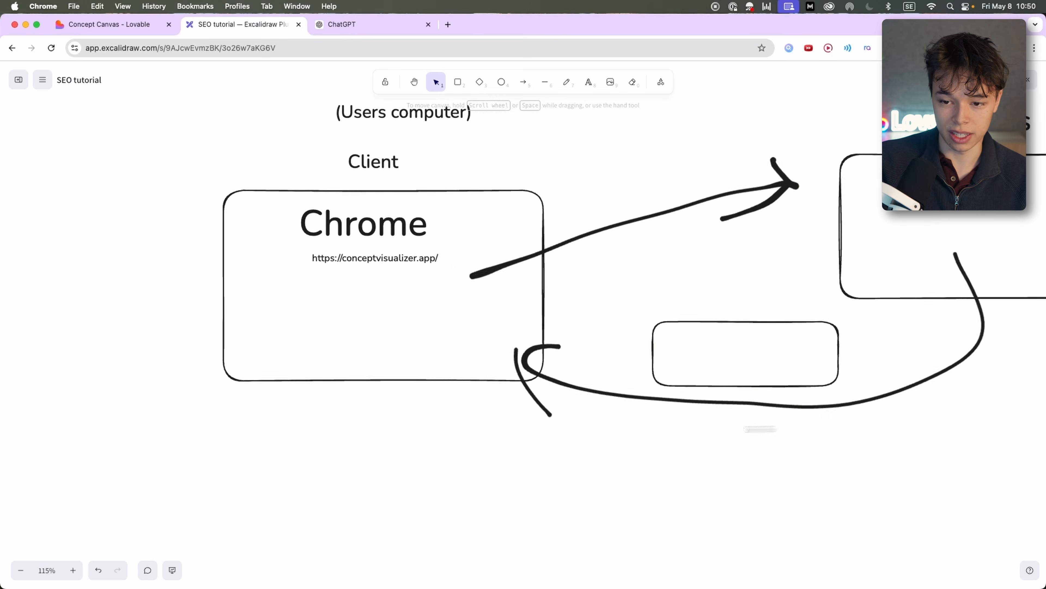
key(t)
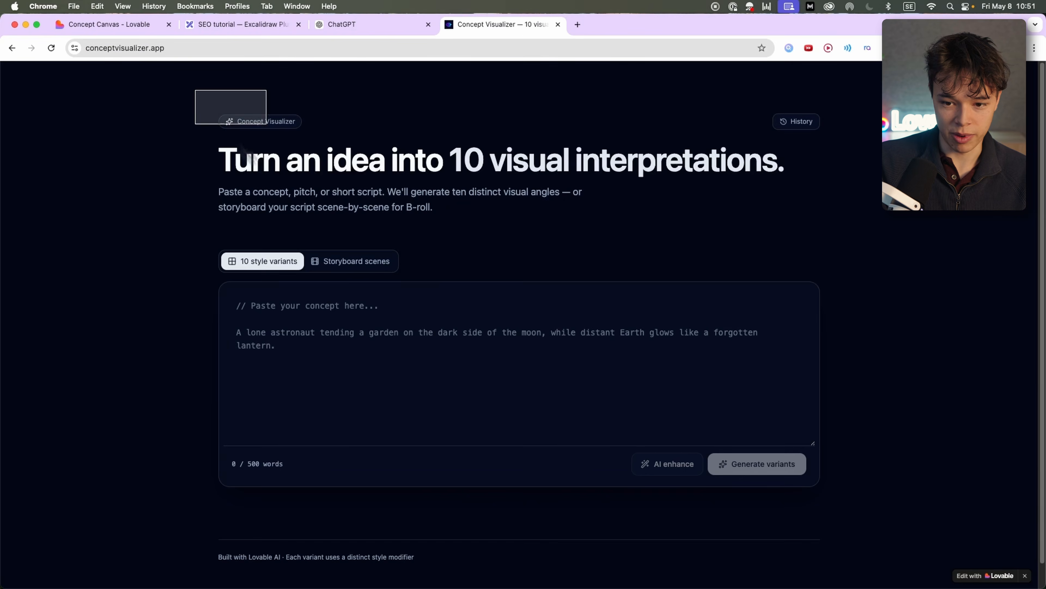
- Capture a screenshot of the conceptvisualizer.app page, paste it into the Excalidraw diagram and shrink it onto the small rectangle above the return arrow
drag(266, 124, 920, 526)
key(ctrl+shift+Tab)
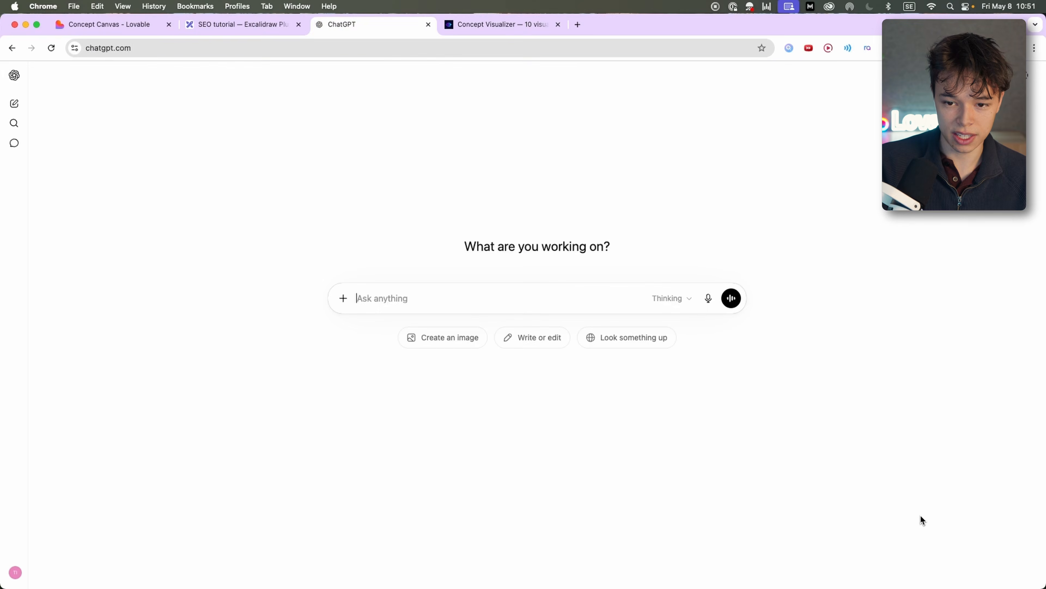
key(ctrl+shift+Tab)
key(super+v)
drag(931, 331, 629, 511)
drag(587, 551, 690, 328)
click(763, 346)
- Search Google Images for "server" in a new browser tab and paste a server-room photo into the diagram
scroll(761, 346, right, 7)
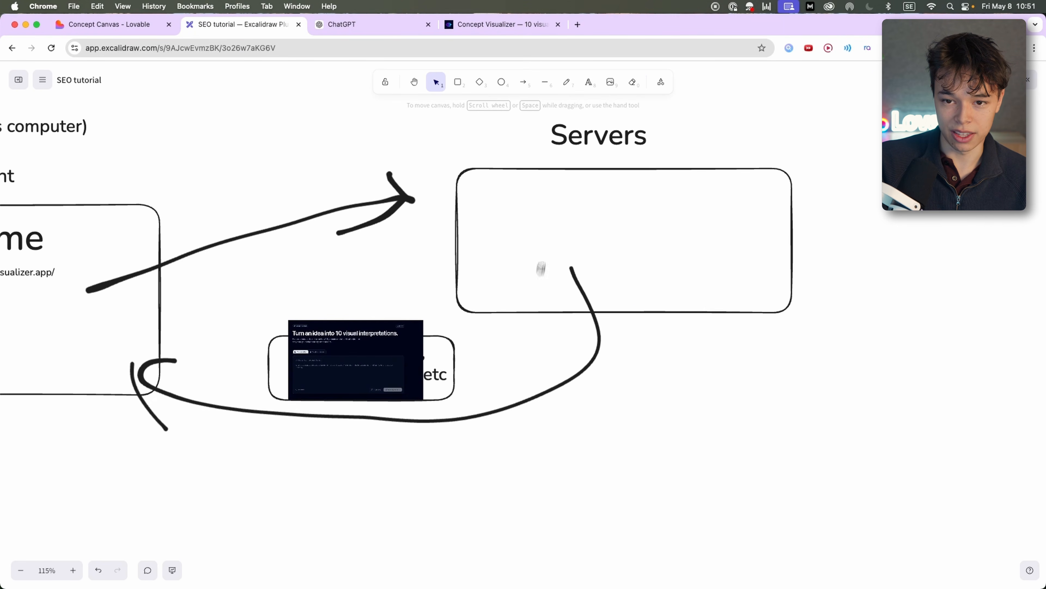
click(578, 24)
drag(599, 29, 397, 35)
text(server)
key(Return)
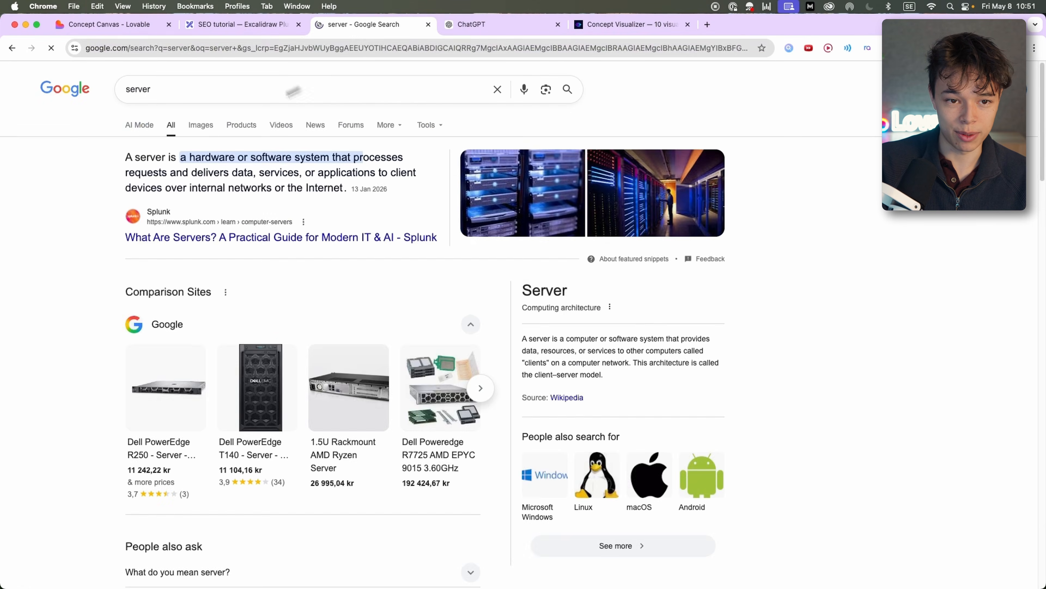
click(202, 125)
scroll(149, 288, down, 10)
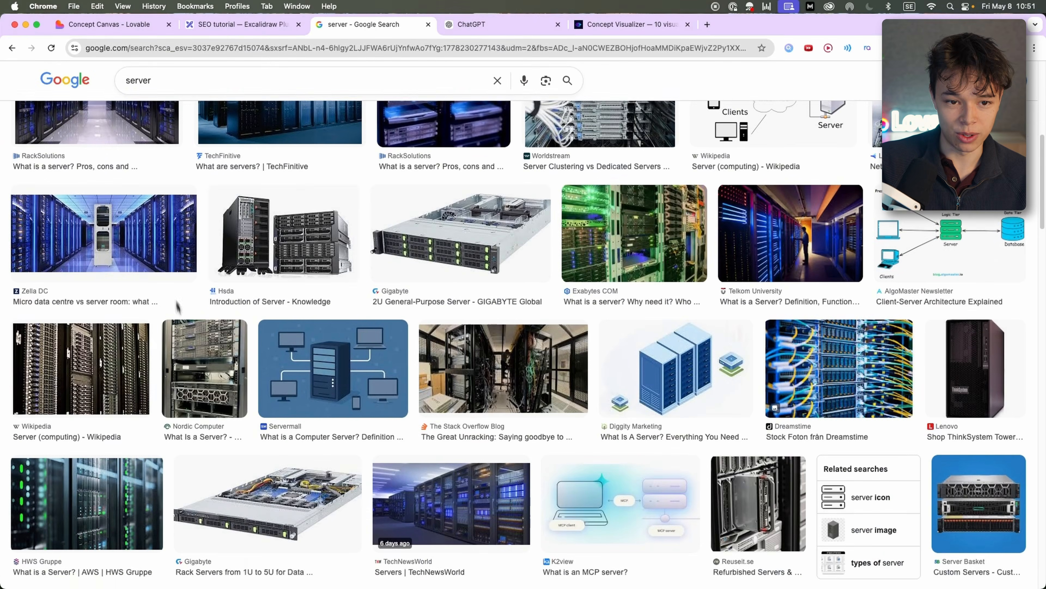
click(149, 234)
scroll(474, 239, up, 1)
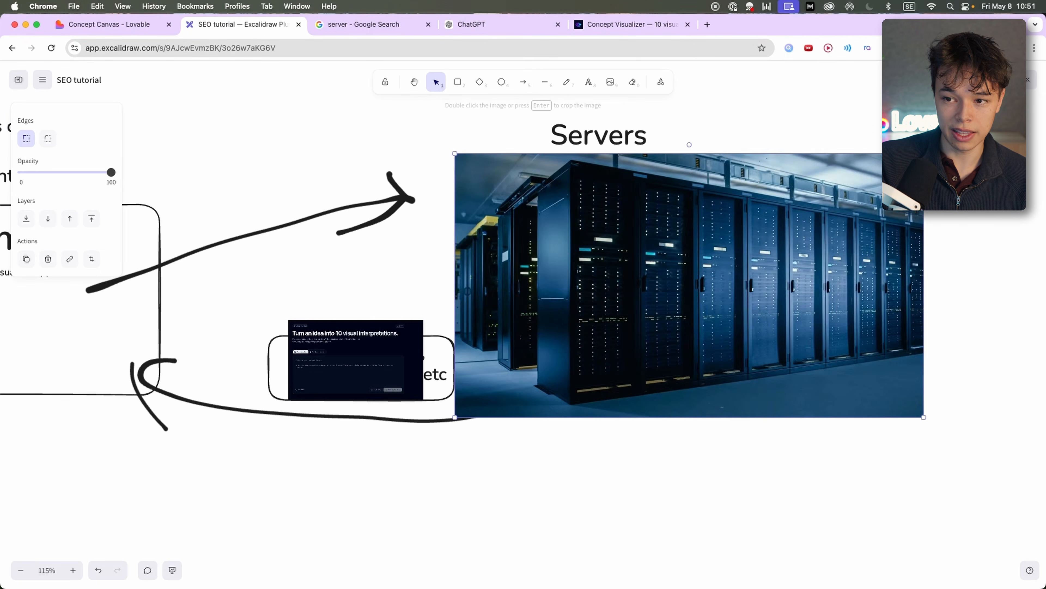
- Shrink the server-room photo and position it inside the Servers rectangle
drag(924, 153, 736, 257)
drag(684, 299, 705, 204)
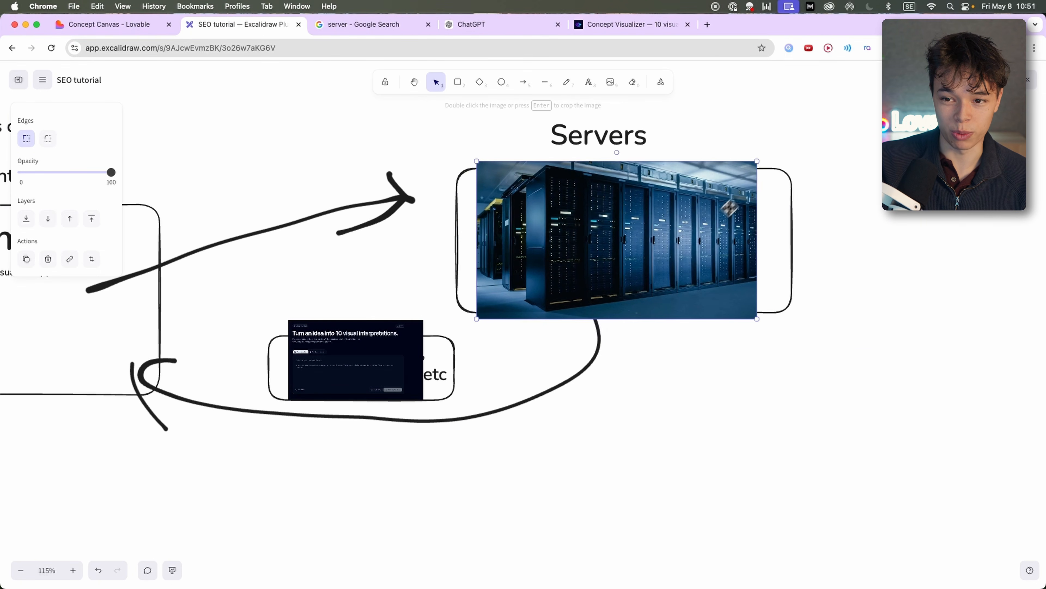
drag(746, 168, 705, 194)
click(817, 218)
scroll(743, 279, down, 3)
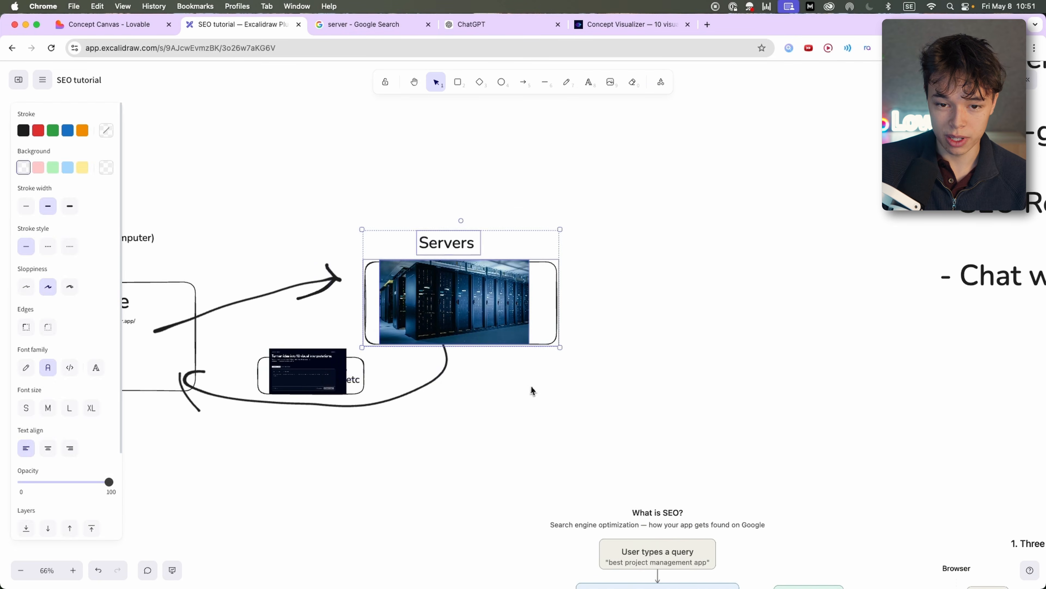
scroll(533, 391, left, 5)
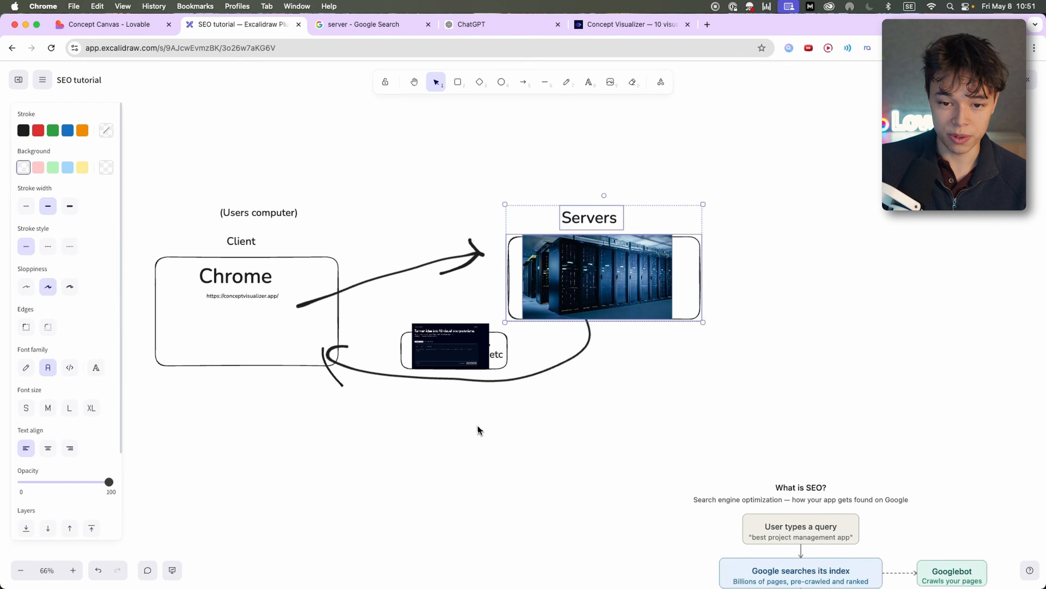
scroll(515, 396, left, 5)
scroll(666, 410, down, 3)
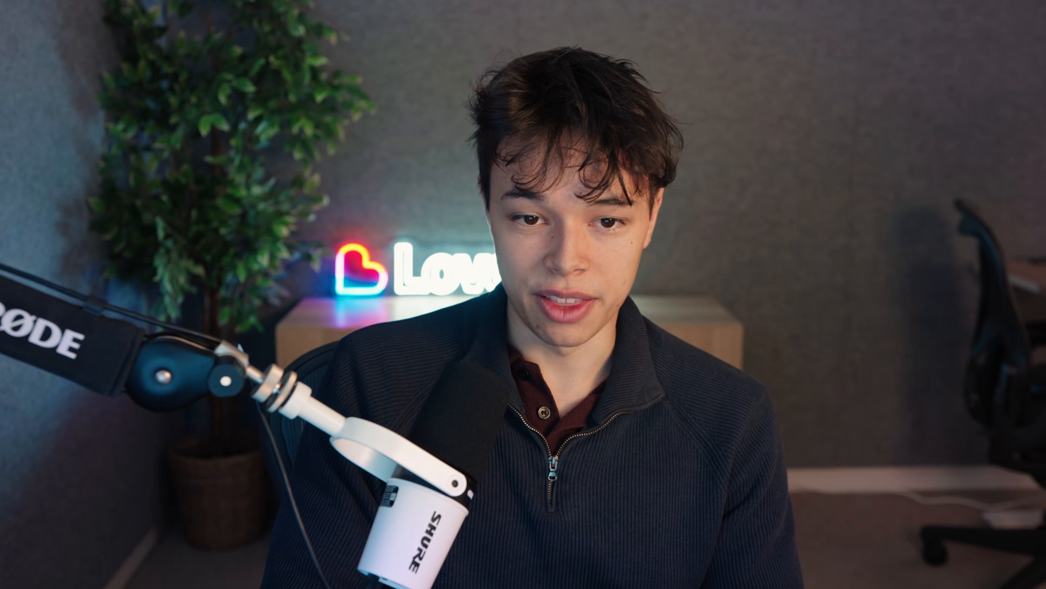